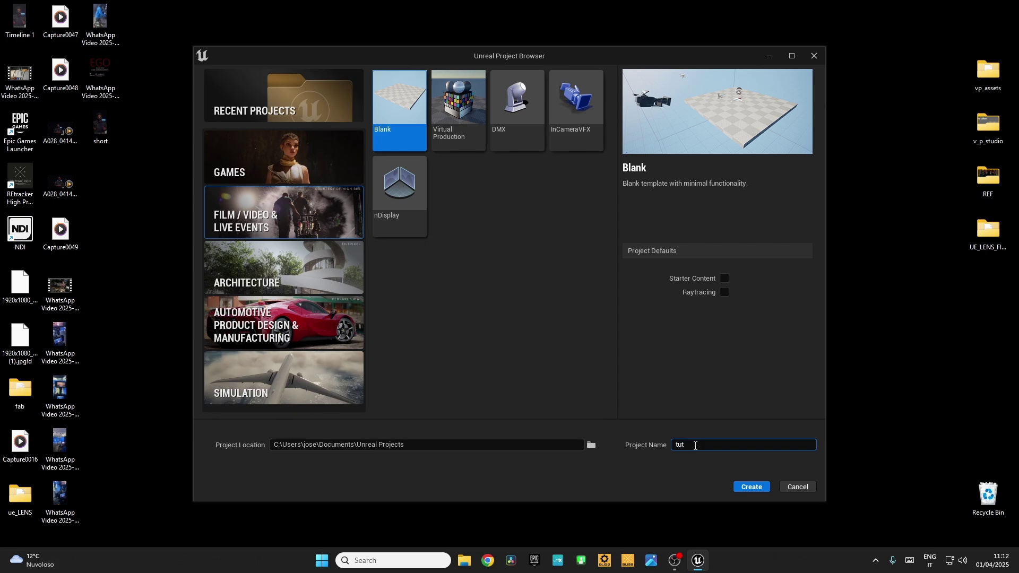
# Create the Blank project tutorial_lens and enable the Camera Calibration plugin in it.
pyautogui.click(749, 488)
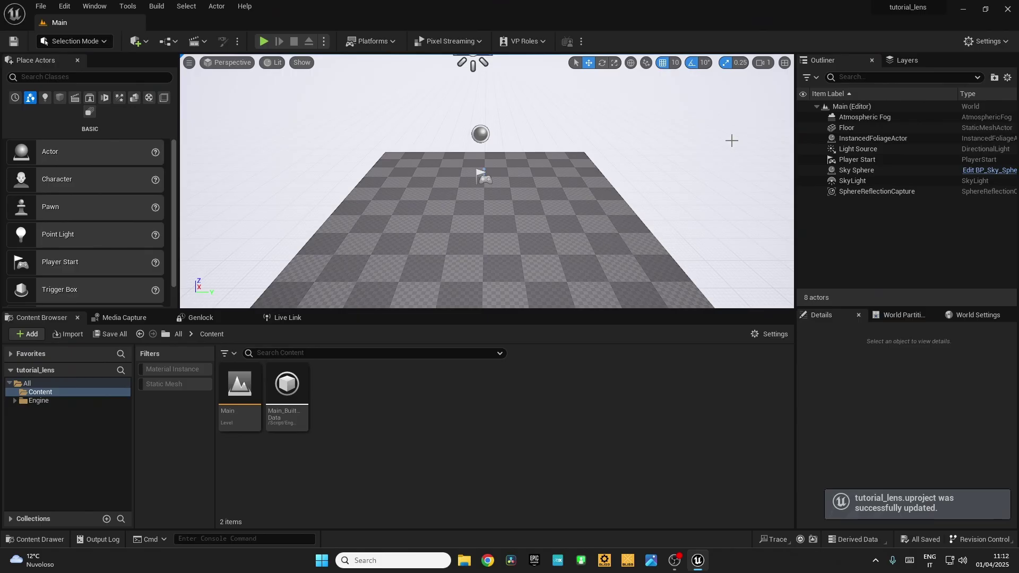
pyautogui.click(981, 41)
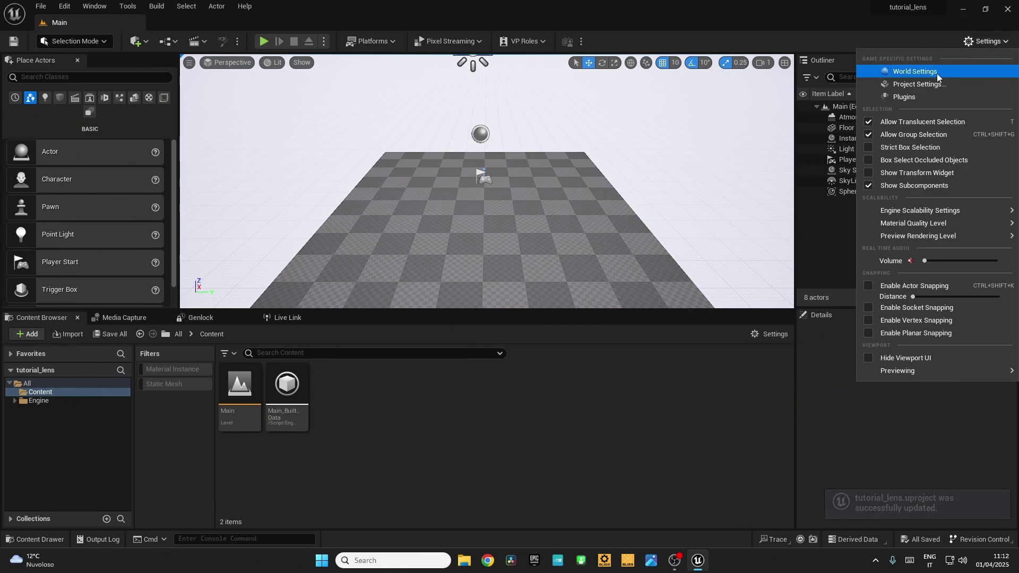
pyautogui.click(929, 97)
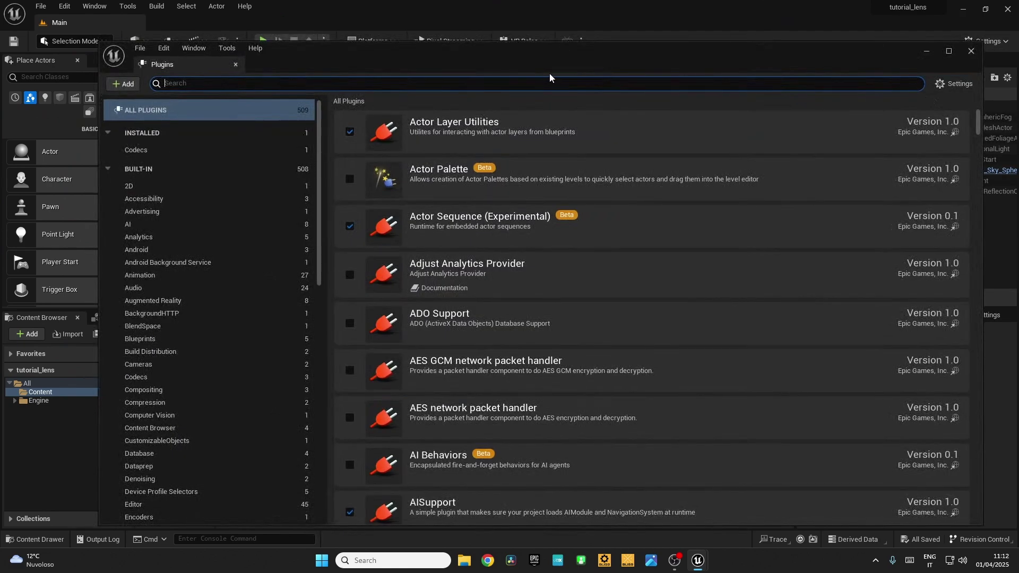
pyautogui.write('ca')
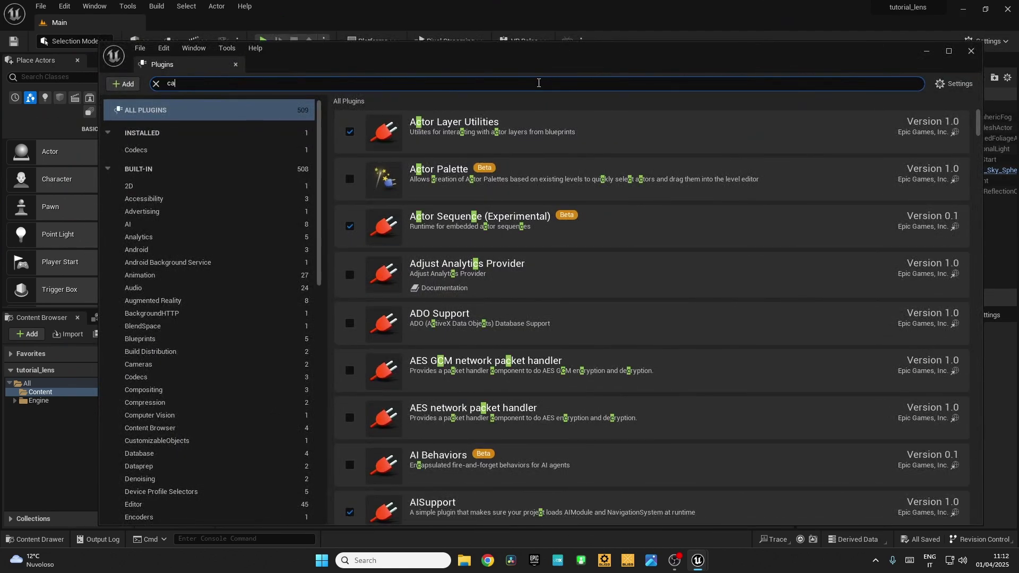
pyautogui.write('mera')
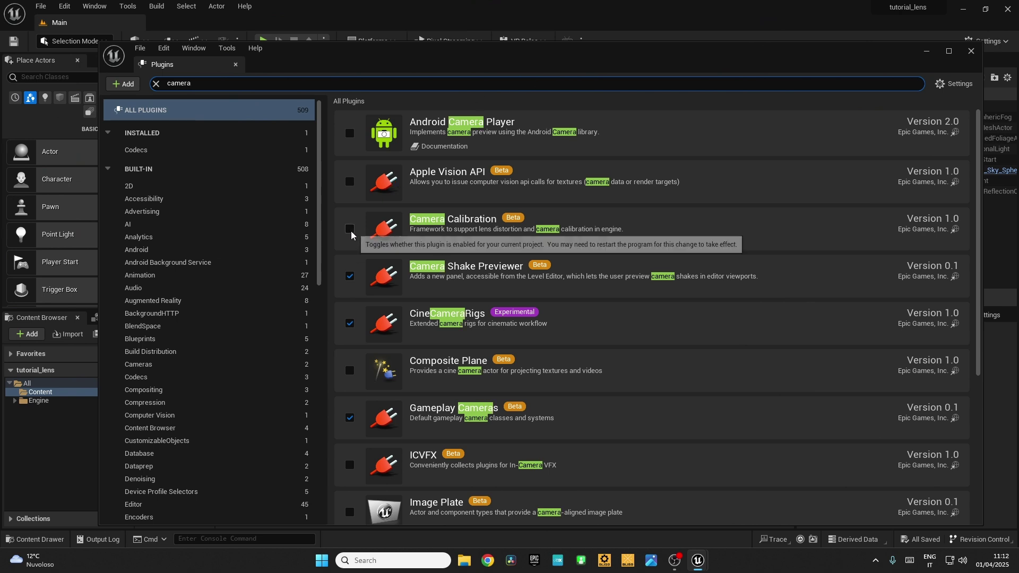
pyautogui.click(352, 230)
pyautogui.click(592, 310)
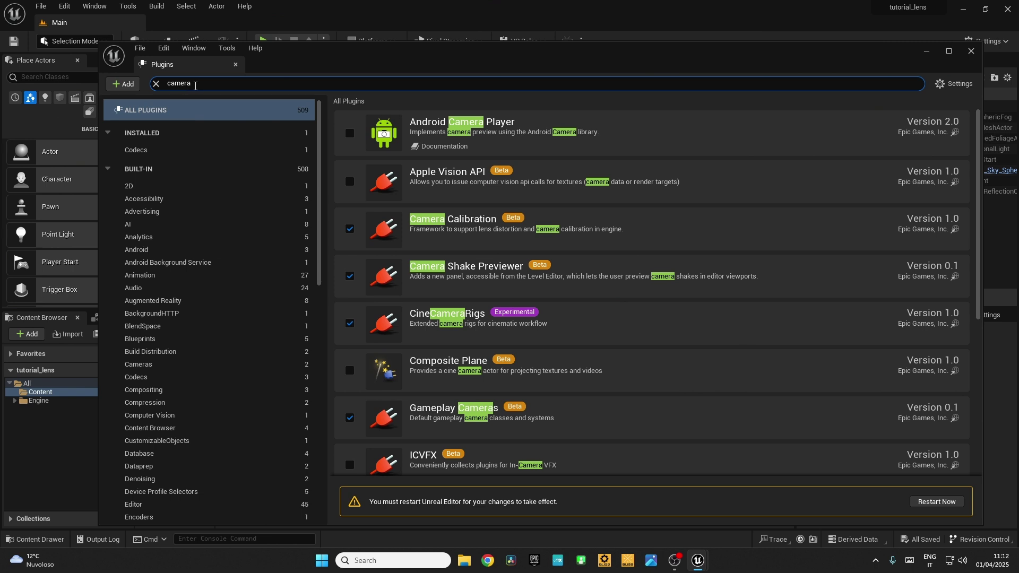
# Check the "live" and "bla" plugins for Live Link and Blackmagic Media Player, and restart the editor to apply the plugin changes.
pyautogui.click(195, 86)
pyautogui.write('live')
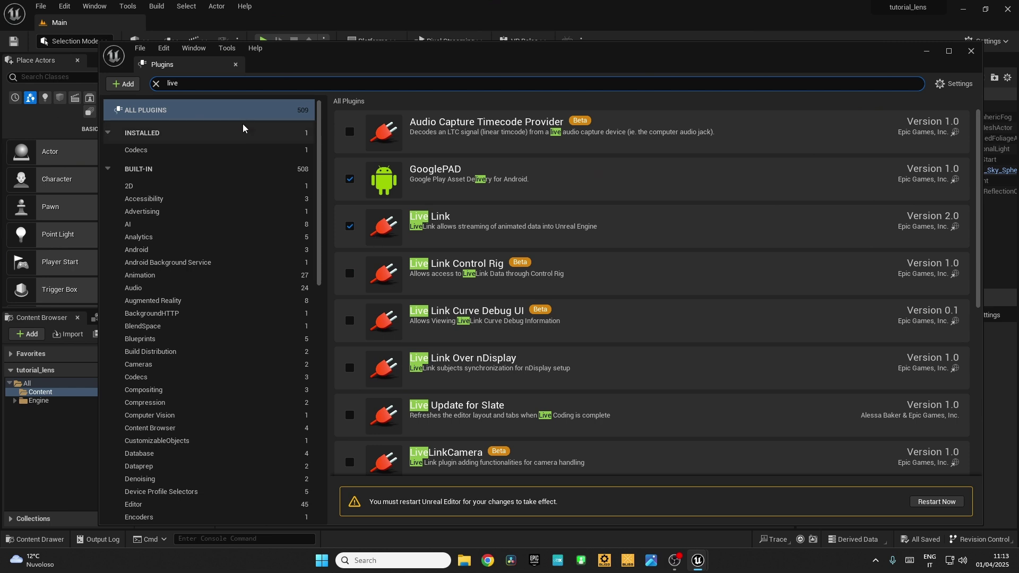
pyautogui.click(171, 84)
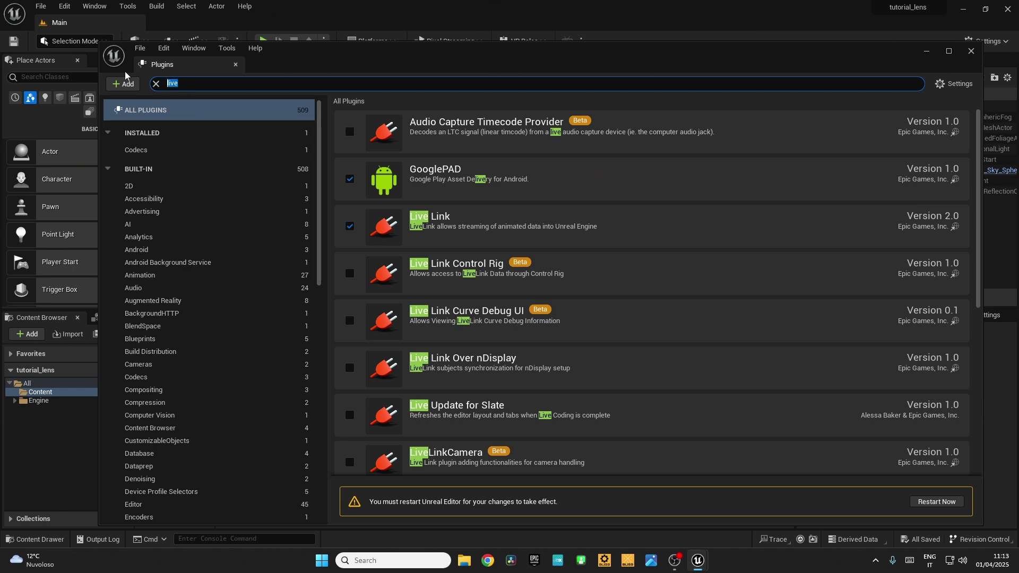
pyautogui.write('bla')
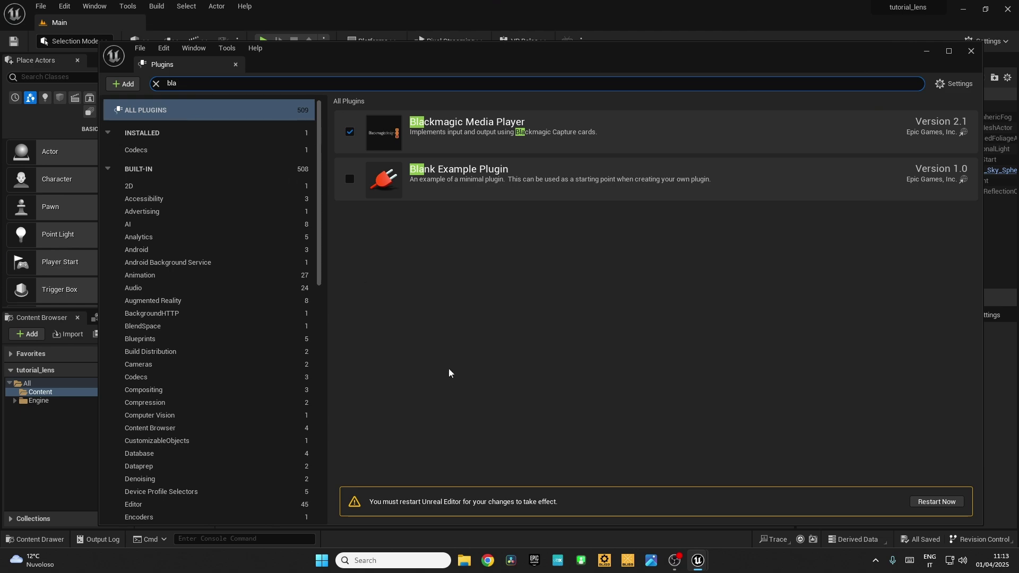
pyautogui.click(926, 503)
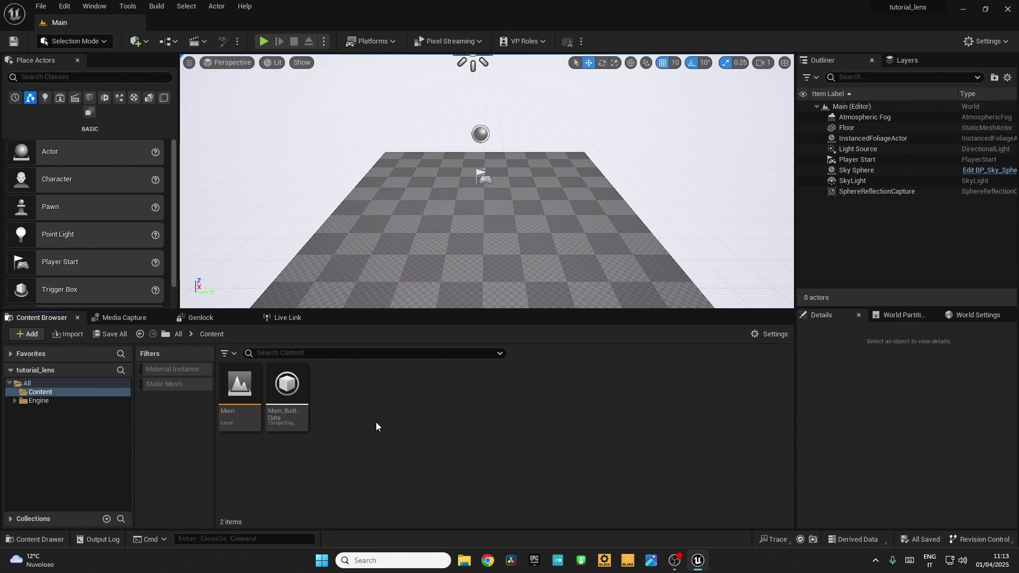
# Create a Lens File asset named 12mm_lens in the Content folder.
pyautogui.rightClick(343, 421)
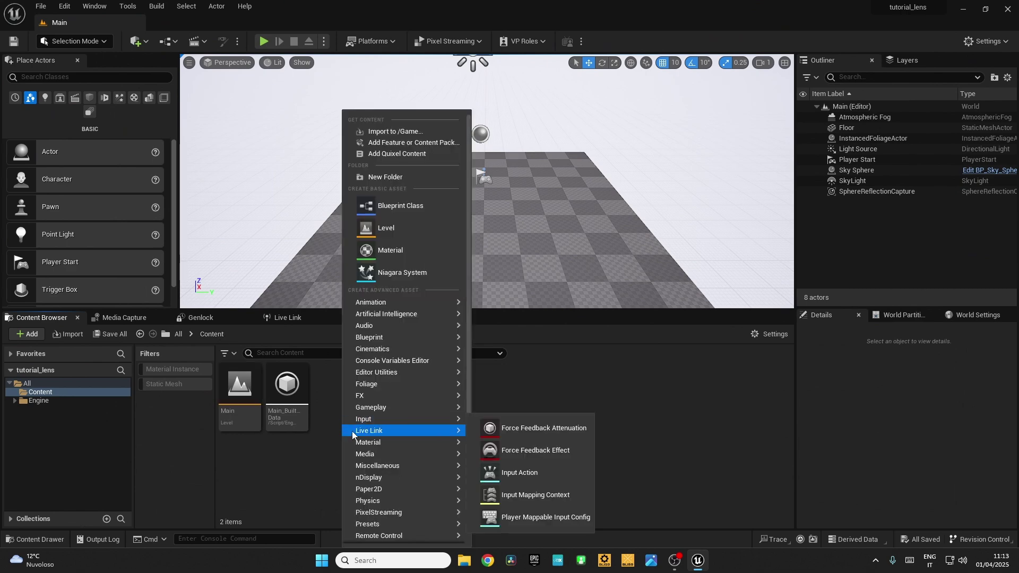
pyautogui.moveTo(372, 467)
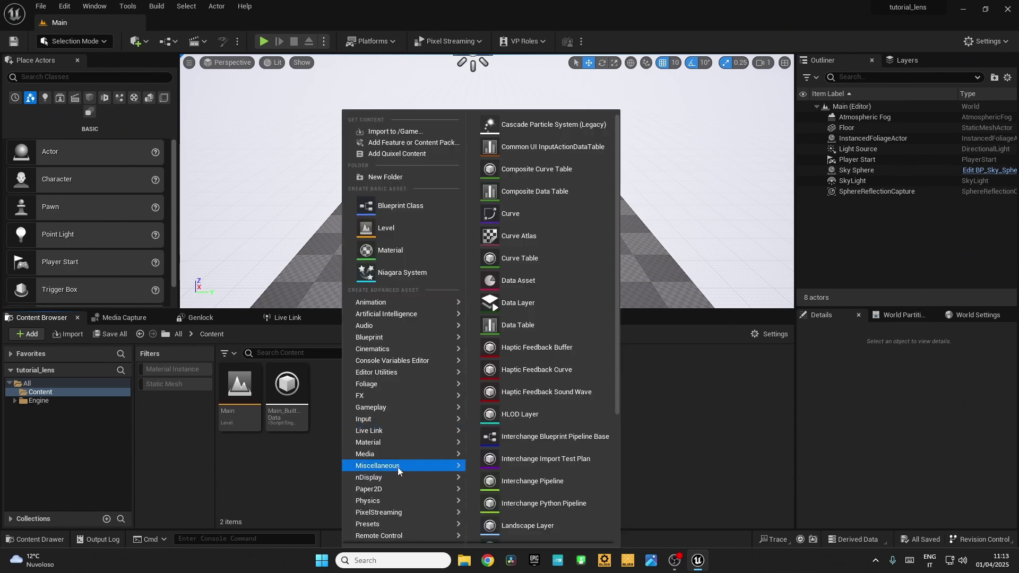
pyautogui.scroll(-1, 493, 451)
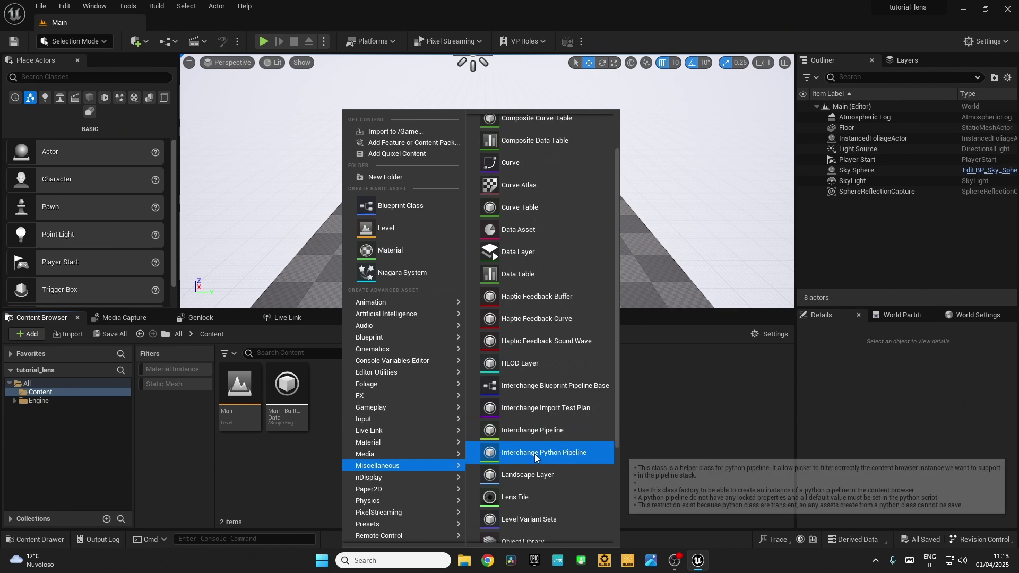
pyautogui.click(517, 497)
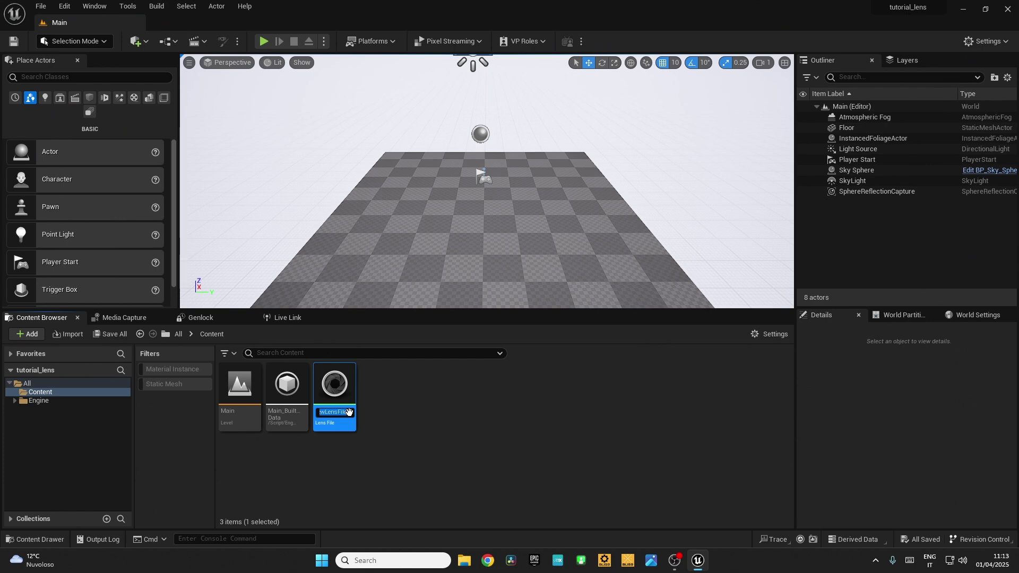
pyautogui.write('12mm_lens')
pyautogui.press('Return')
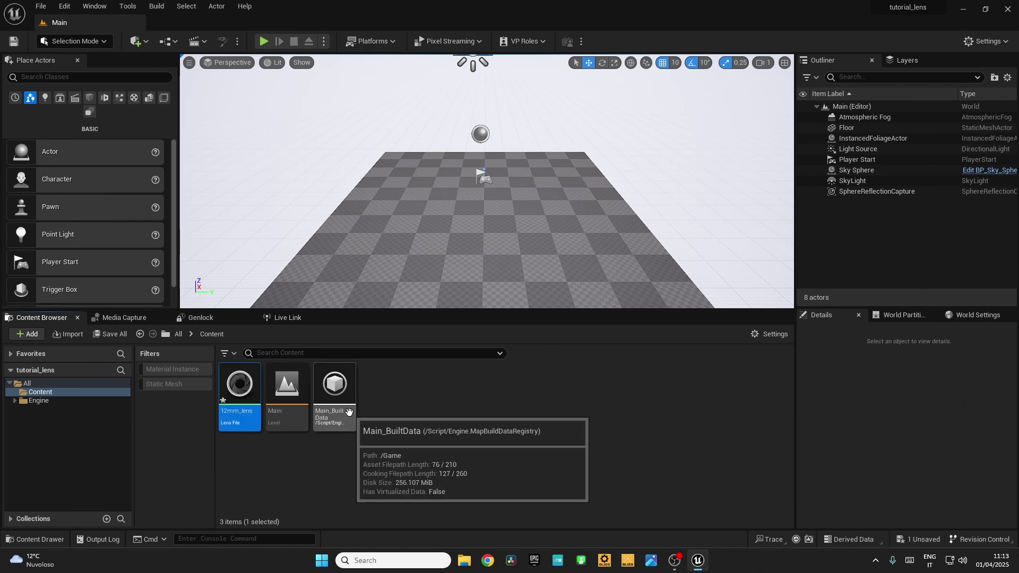
pyautogui.click(418, 425)
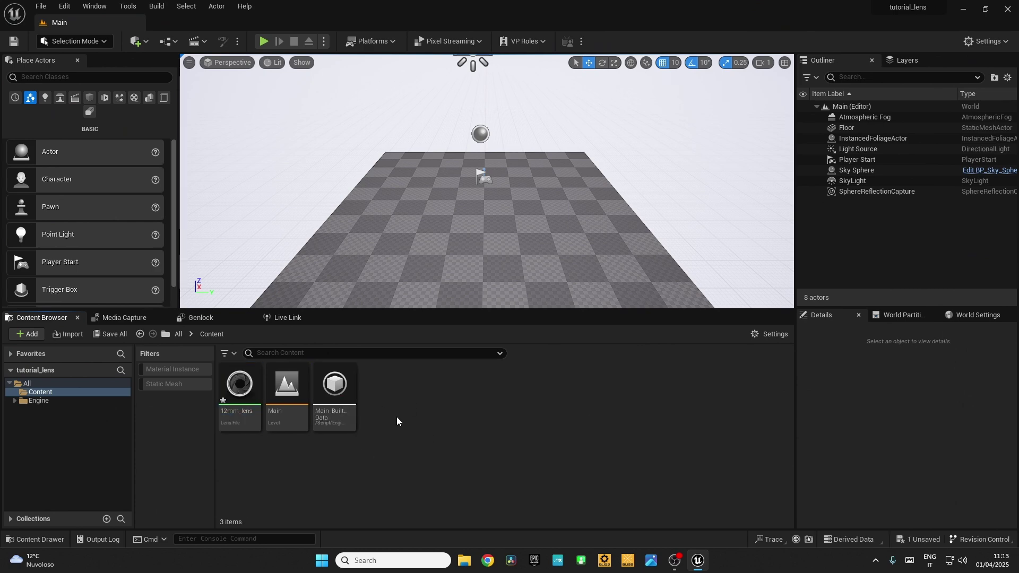
# Create a Live Link Blueprint Virtual Subject with the LiveLinkCameraRole role and name it 12mm_fiz.
pyautogui.rightClick(397, 419)
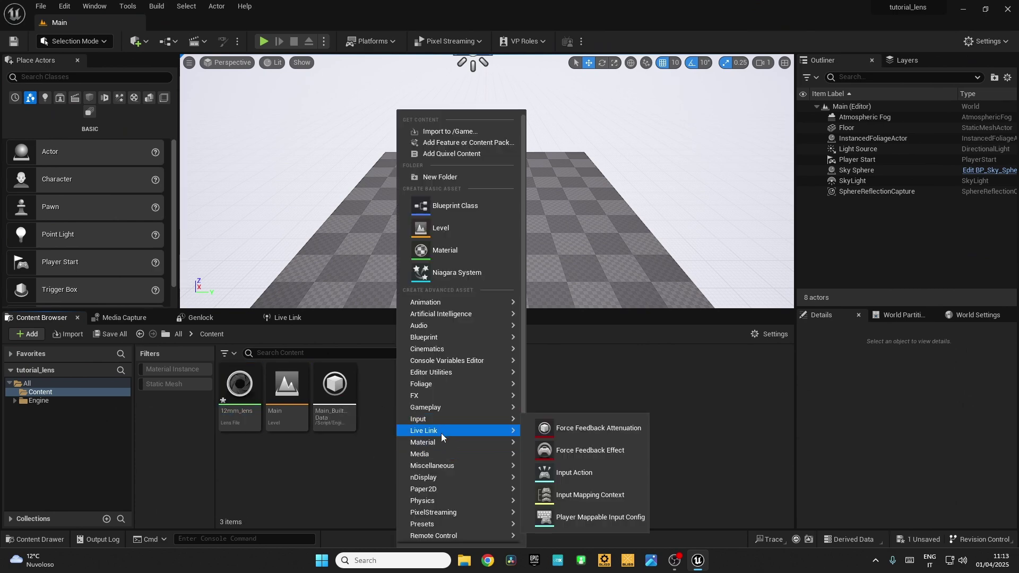
pyautogui.moveTo(441, 435)
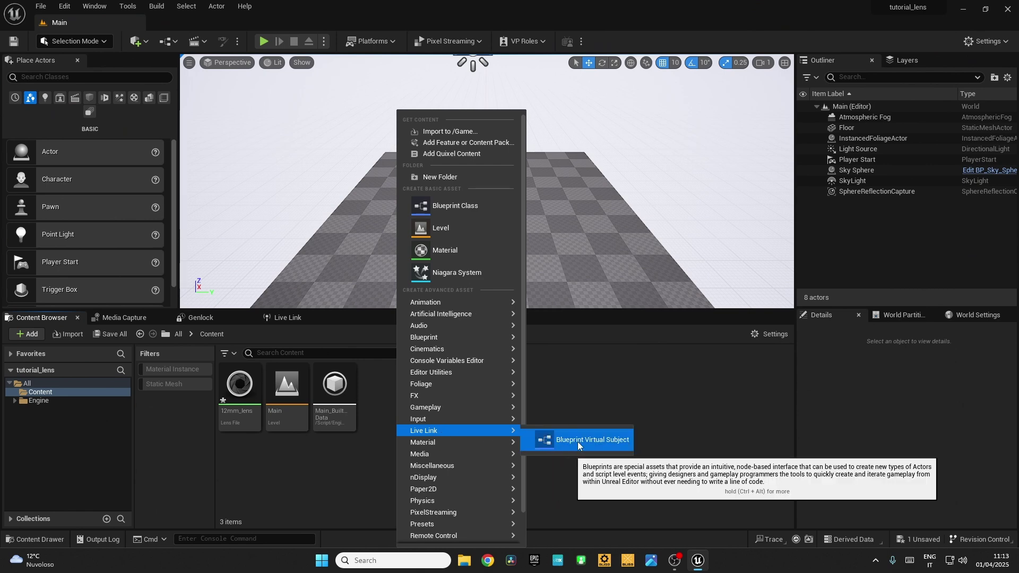
pyautogui.click(595, 441)
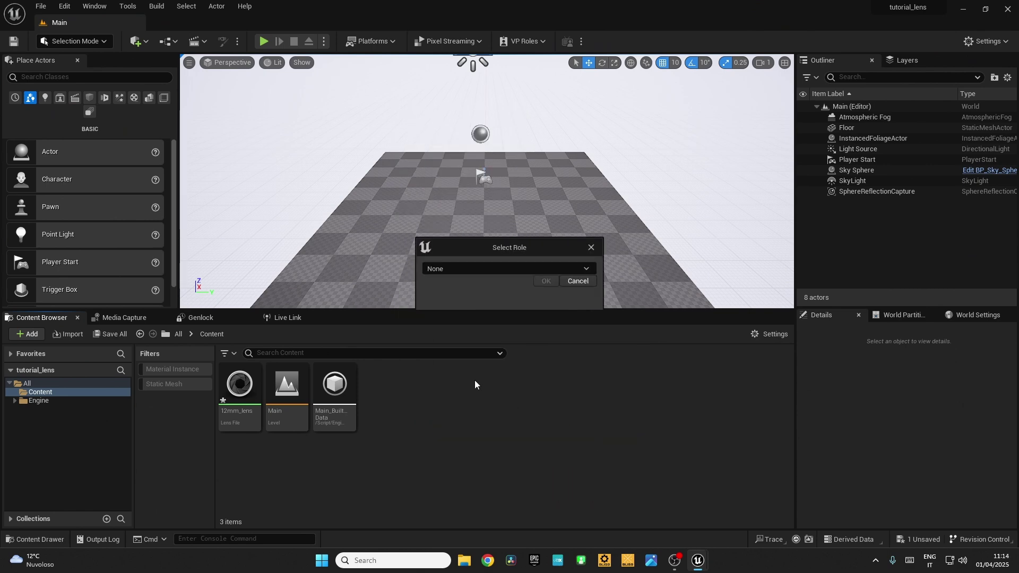
pyautogui.click(474, 269)
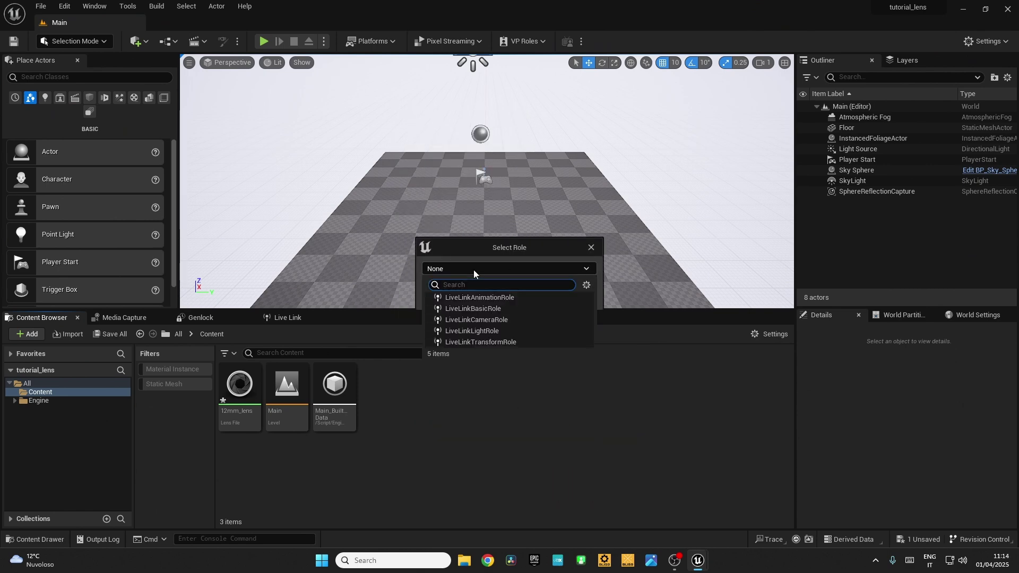
pyautogui.click(491, 322)
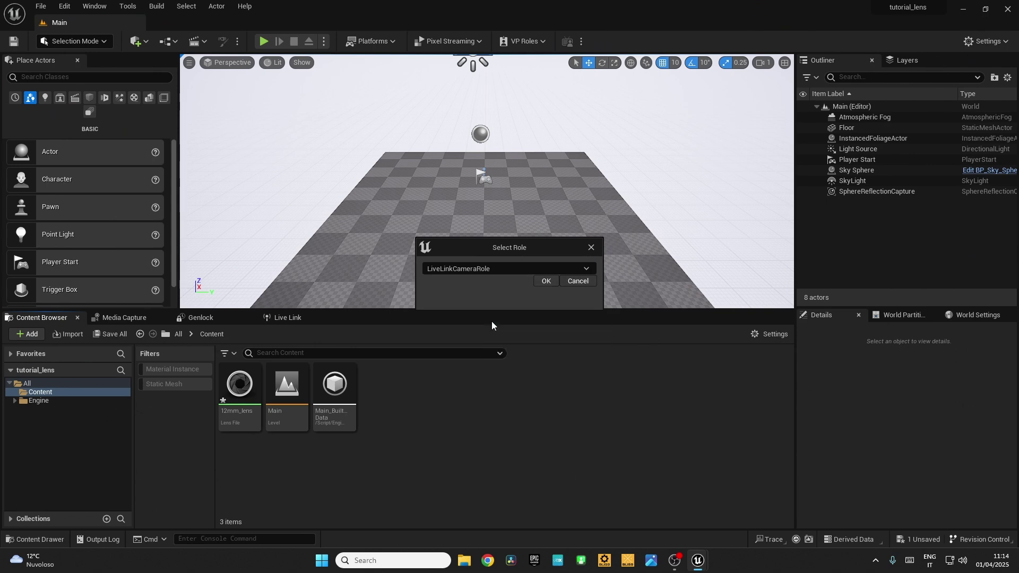
pyautogui.click(544, 283)
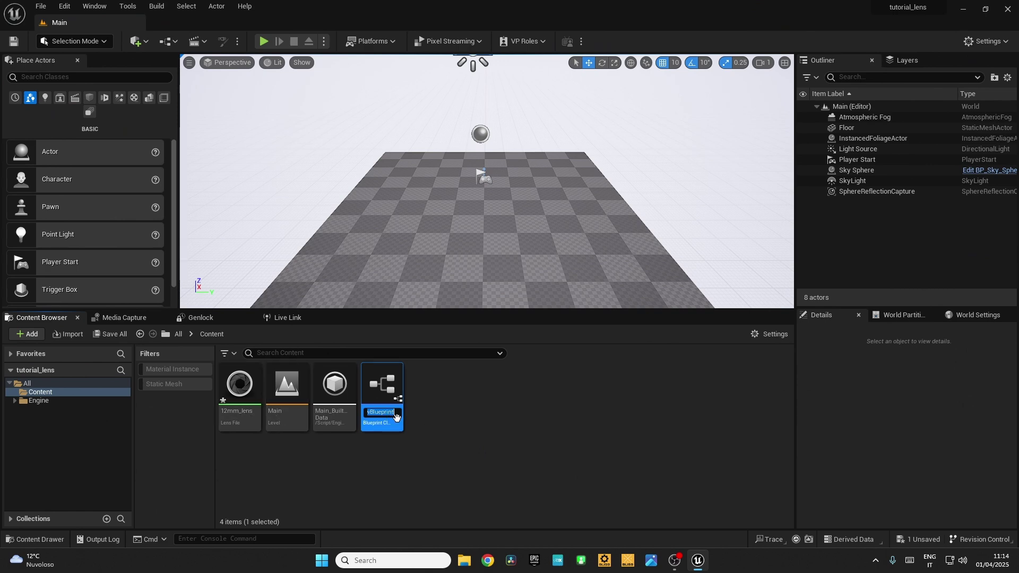
pyautogui.write('12mm_fiz')
pyautogui.press('Return')
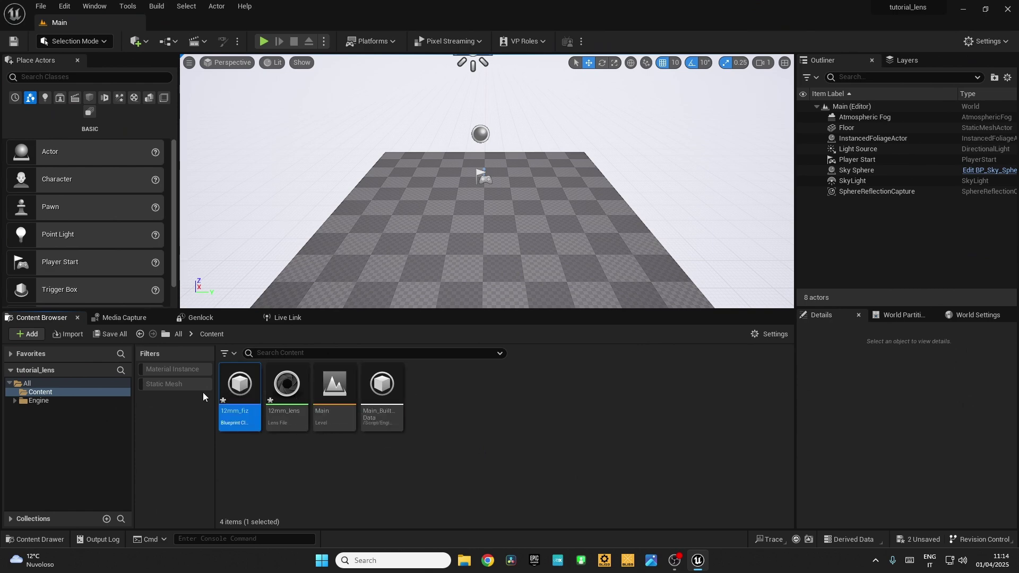
# In the 12mm_fiz event graph, add an Update Virtual Subject Static Data node and connect Event On Initialize to it.
pyautogui.doubleClick(248, 392)
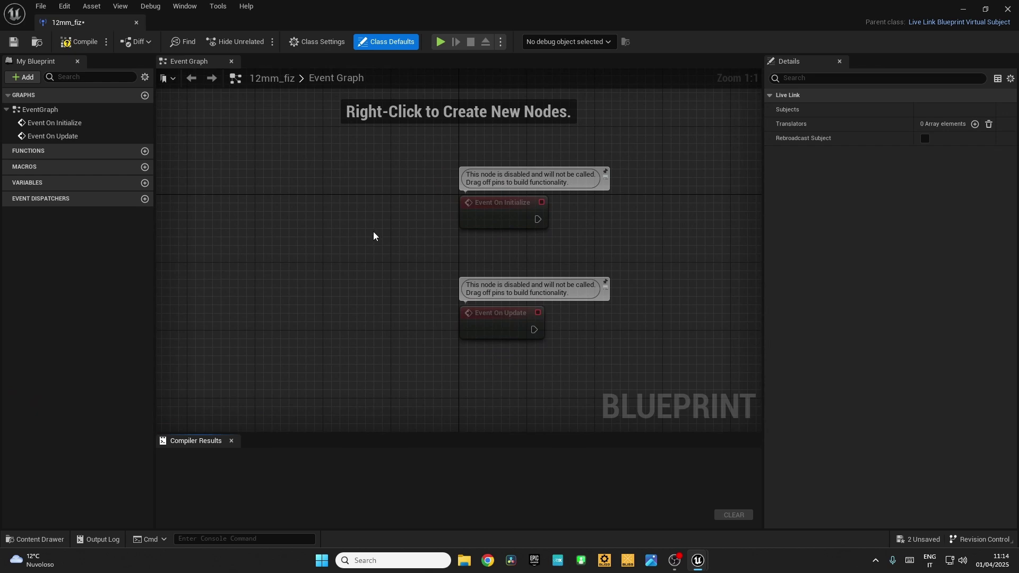
pyautogui.moveTo(373, 236); pyautogui.dragTo(165, 244, button='right')
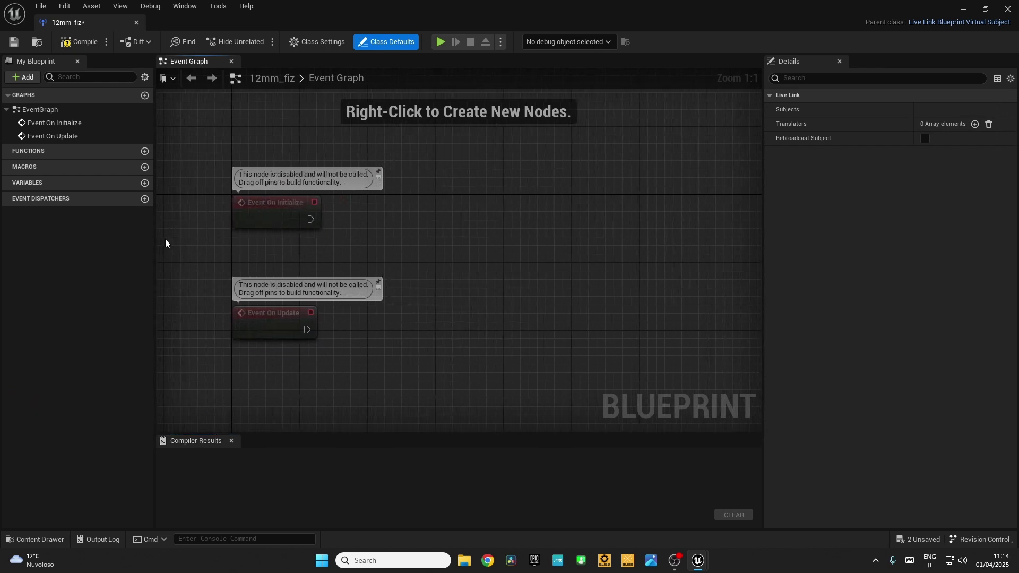
pyautogui.rightClick(401, 226)
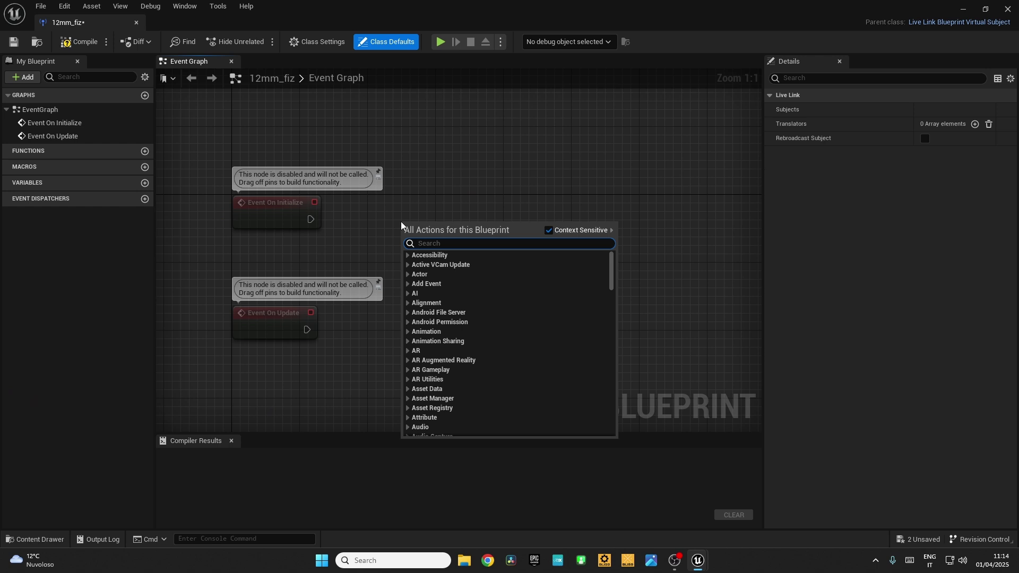
pyautogui.write('up')
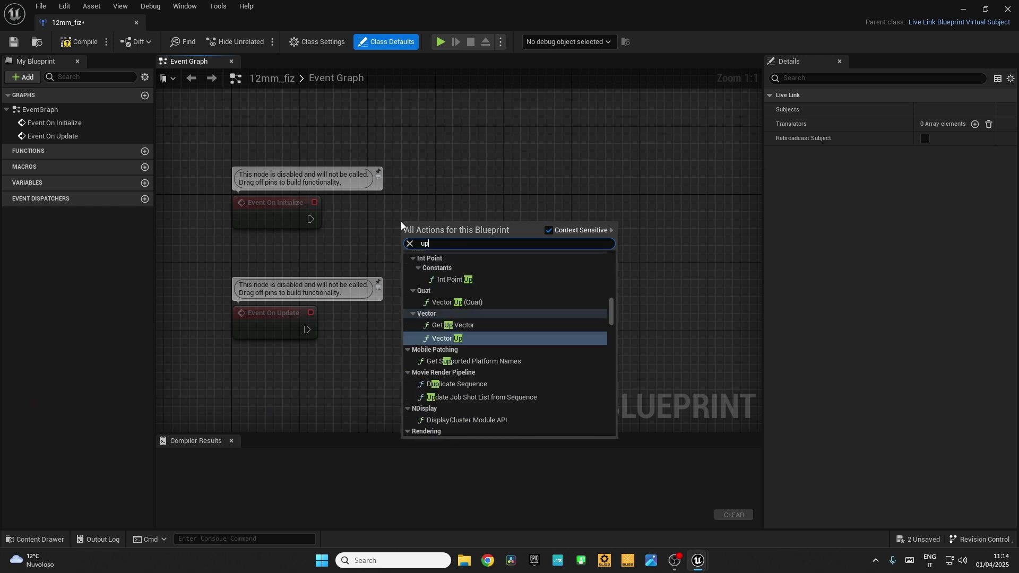
pyautogui.write('date v')
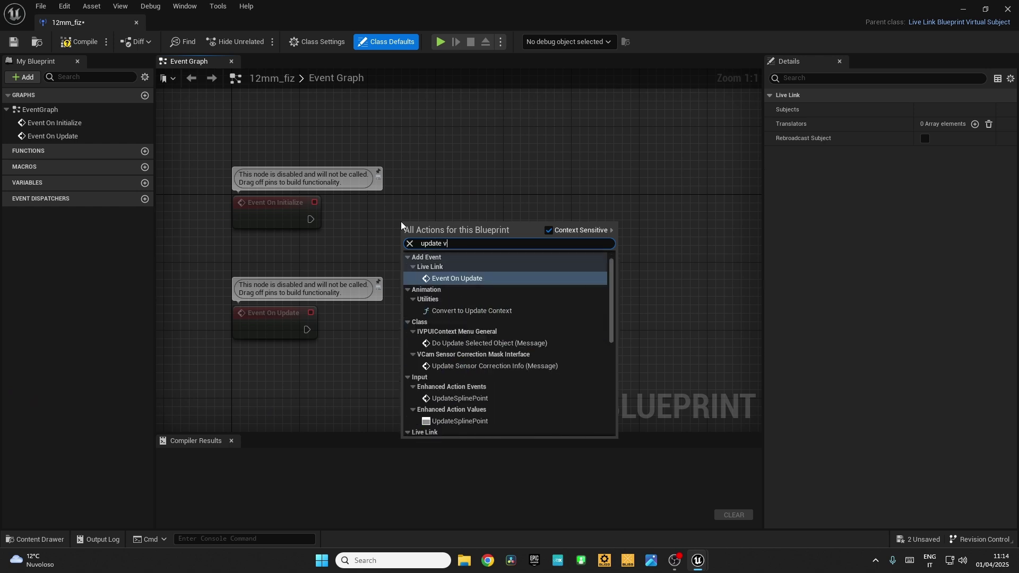
pyautogui.write('irtual')
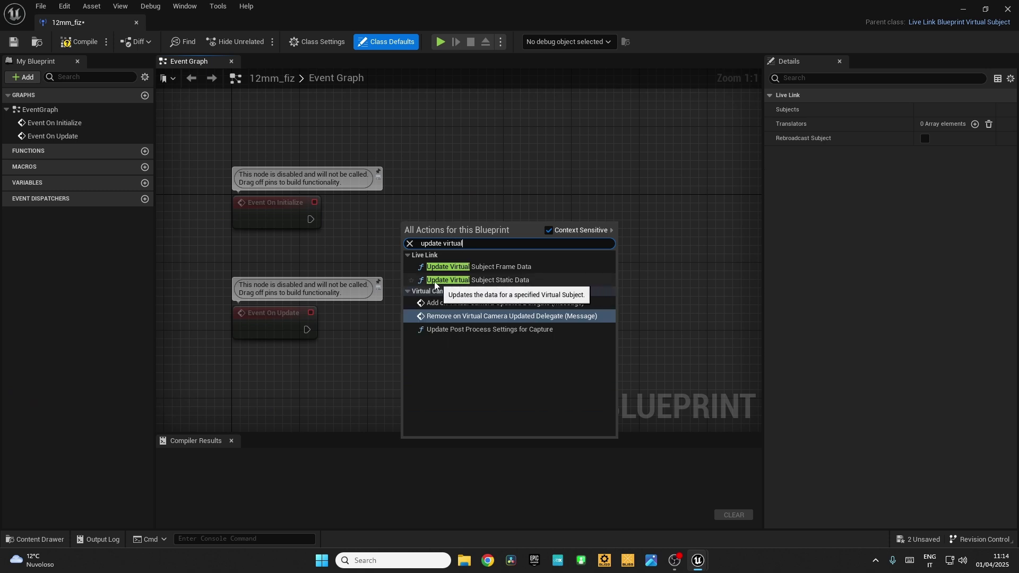
pyautogui.click(509, 284)
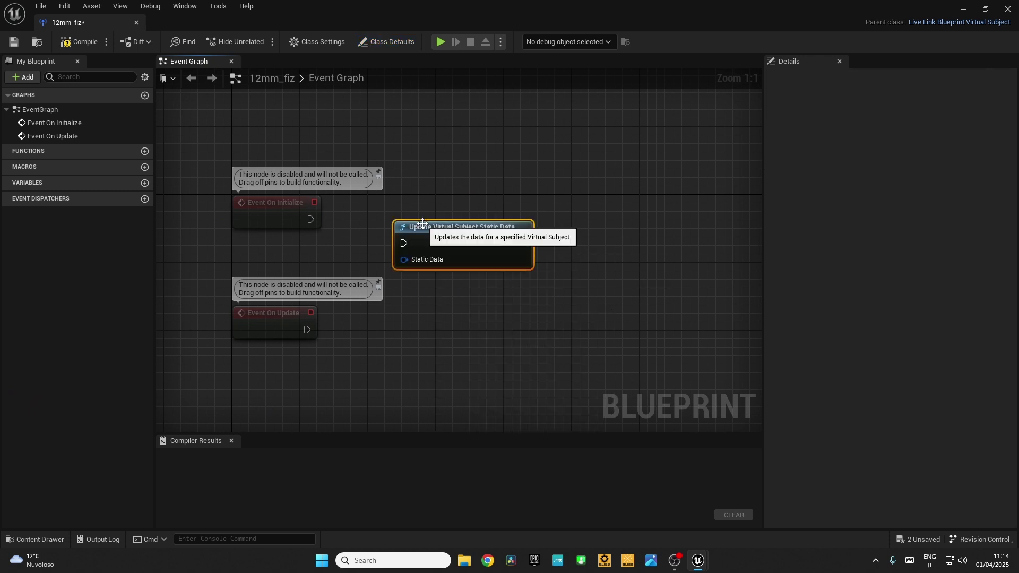
pyautogui.moveTo(424, 223); pyautogui.dragTo(443, 198)
pyautogui.moveTo(313, 218); pyautogui.dragTo(420, 218)
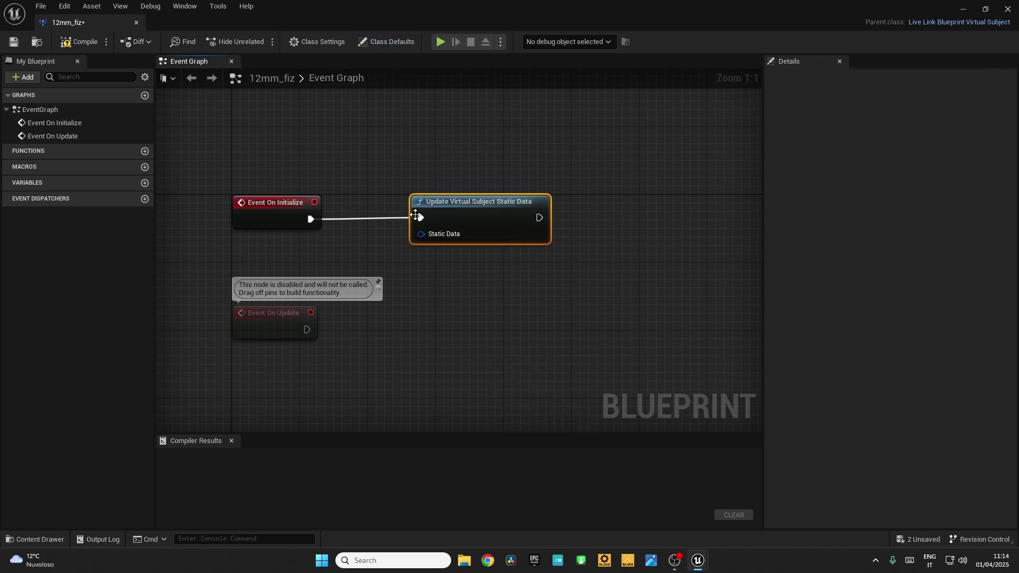
# Split the Static Data struct pin on Update Virtual Subject Static Data and disable Depth Of Field, Location and Rotation Supported.
pyautogui.rightClick(445, 235)
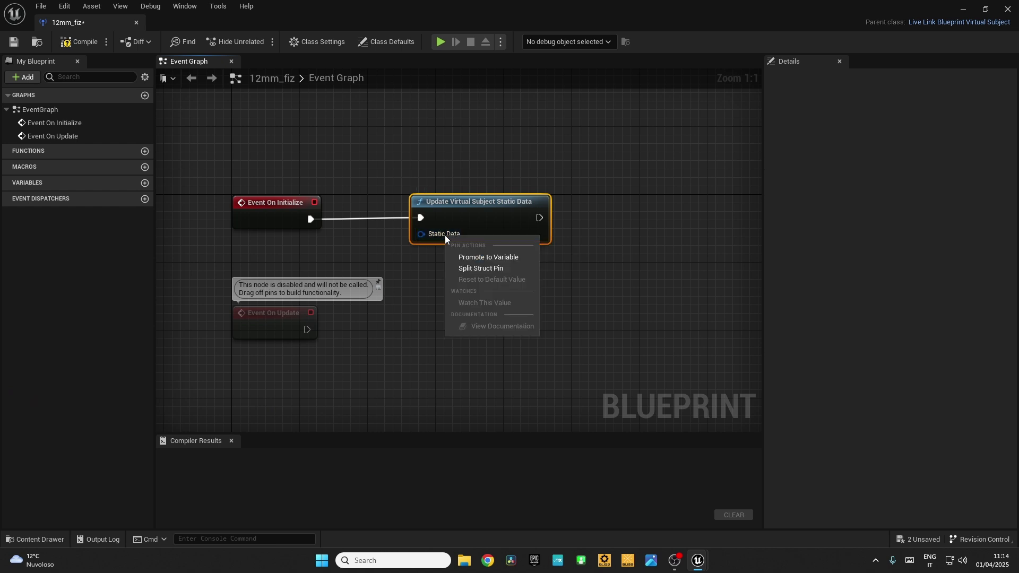
pyautogui.click(480, 268)
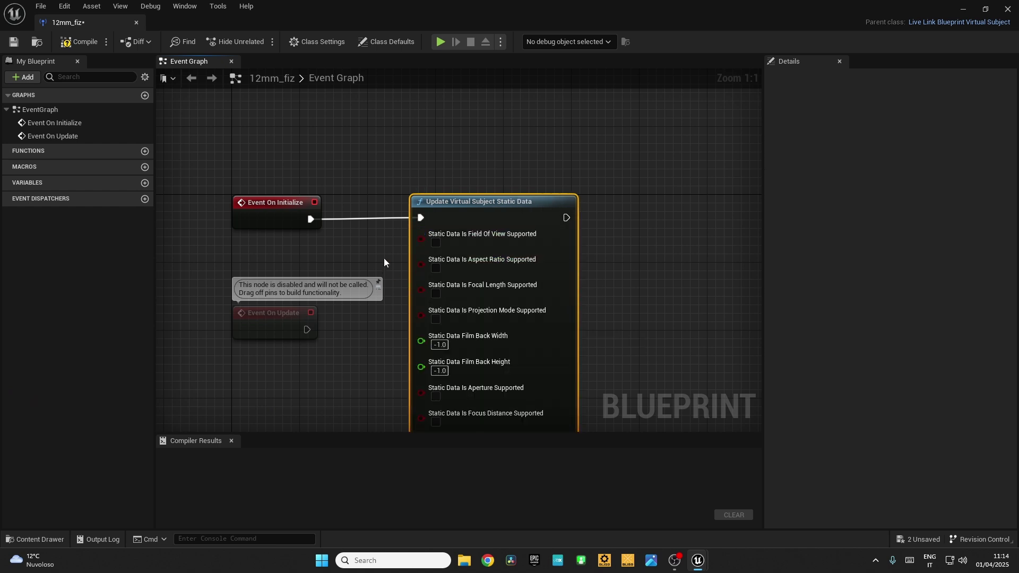
pyautogui.moveTo(384, 258); pyautogui.dragTo(412, 186, button='right')
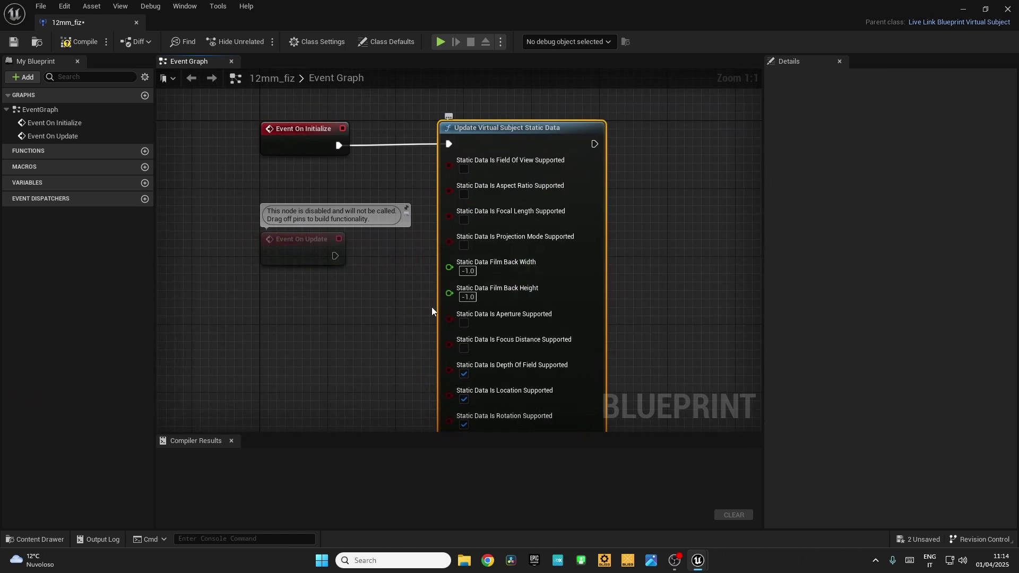
pyautogui.moveTo(432, 311); pyautogui.dragTo(379, 284, button='right')
pyautogui.click(412, 348)
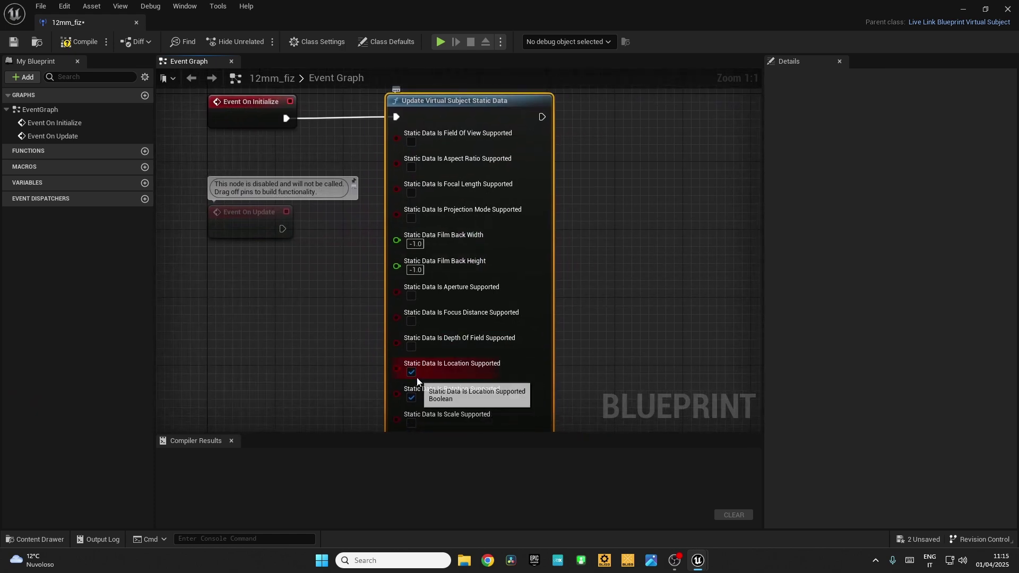
pyautogui.click(412, 372)
pyautogui.click(412, 398)
pyautogui.click(315, 289)
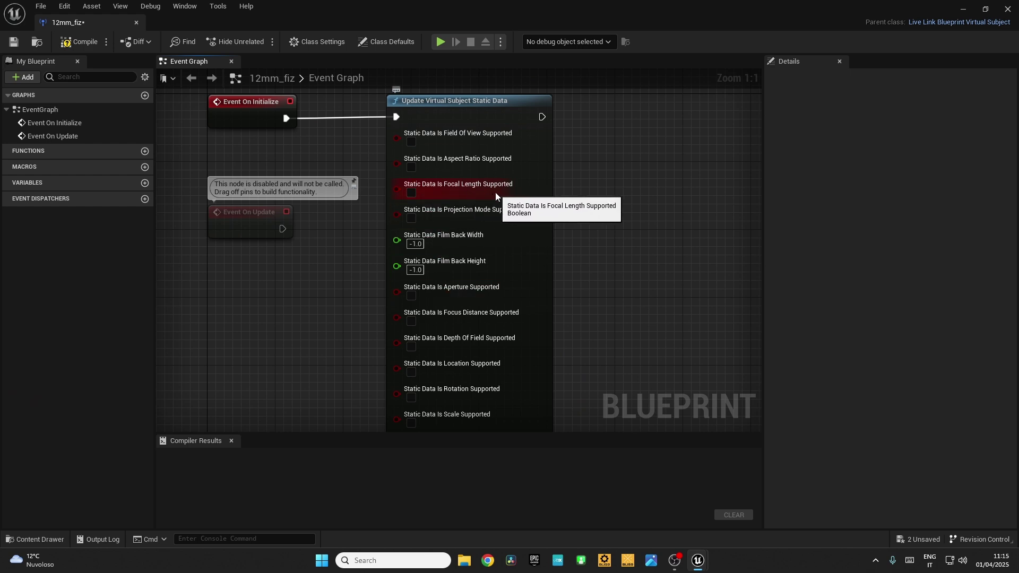
# Enable Focal Length, Aperture and Focus Distance Supported on the Update Virtual Subject Static Data node.
pyautogui.click(411, 194)
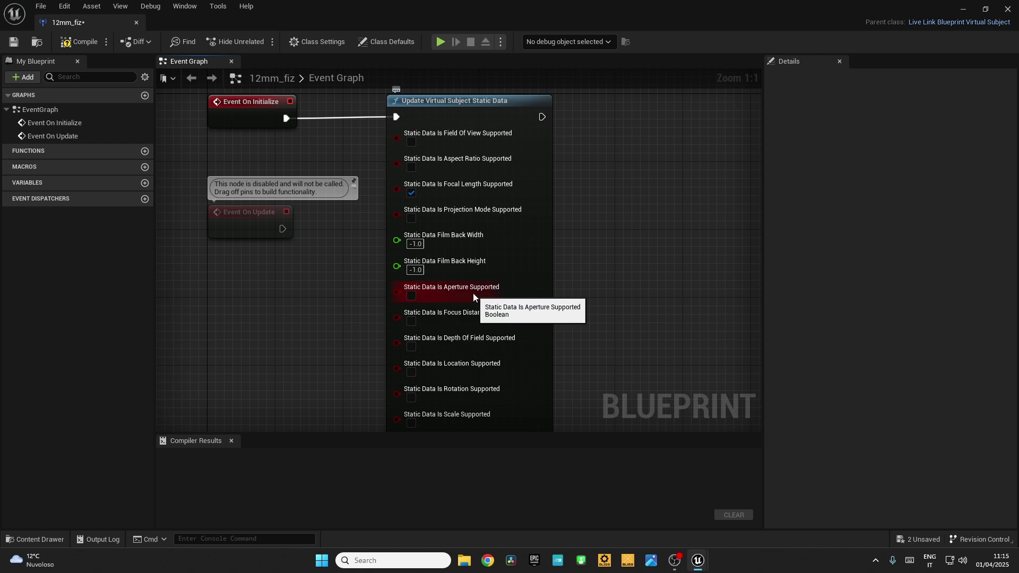
pyautogui.click(412, 296)
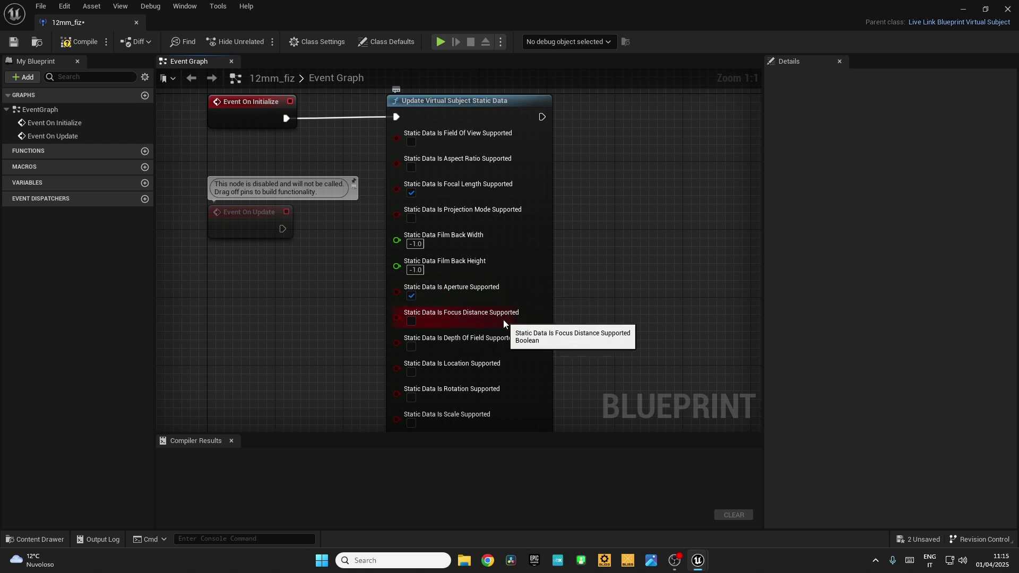
pyautogui.click(412, 322)
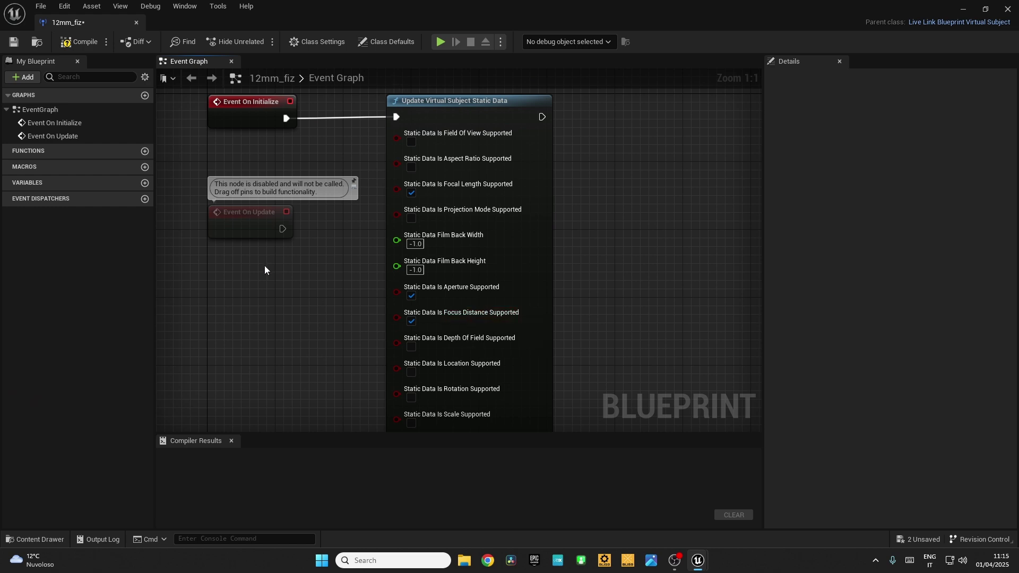
# Add an Update Virtual Subject Frame Data node beside the static data node and connect Event On Update to it.
pyautogui.moveTo(273, 282); pyautogui.dragTo(395, 303, button='right')
pyautogui.rightClick(432, 257)
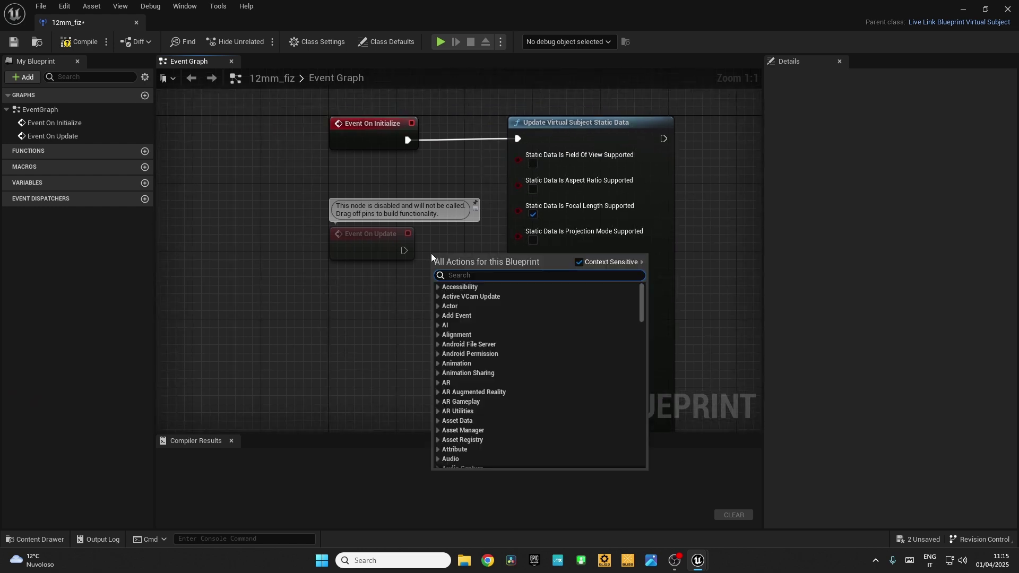
pyautogui.write('up')
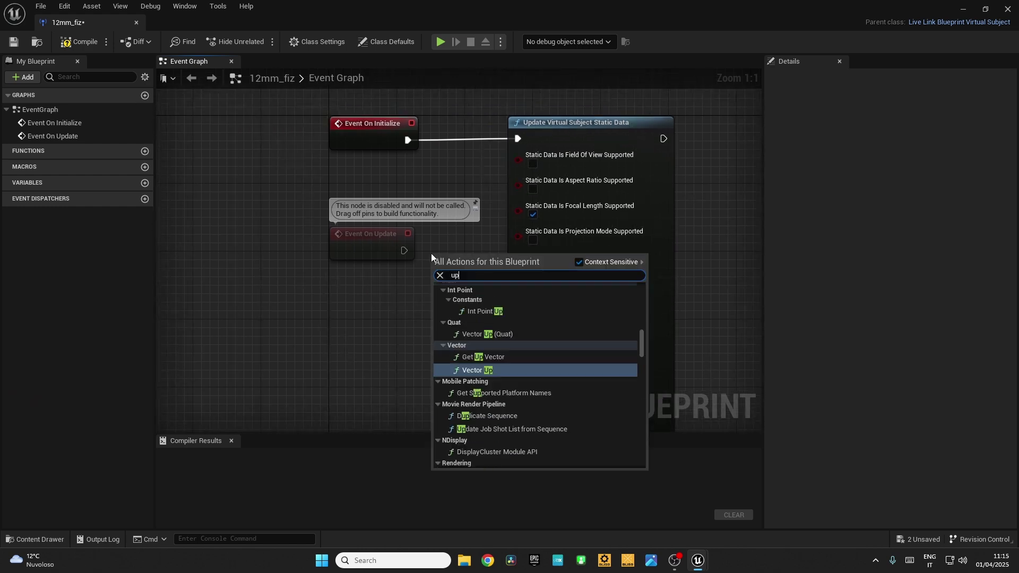
pyautogui.write('dat')
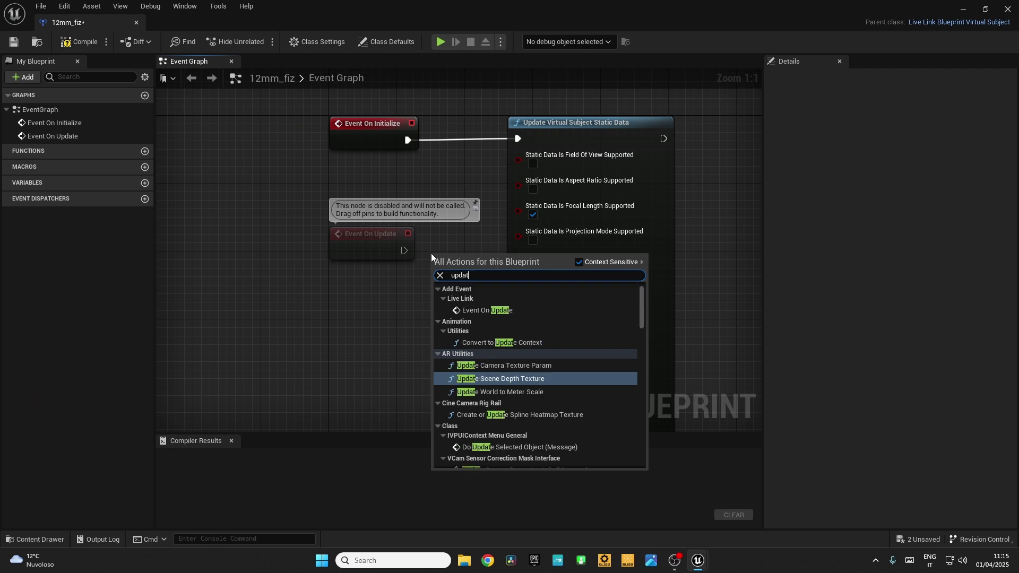
pyautogui.write('e virt')
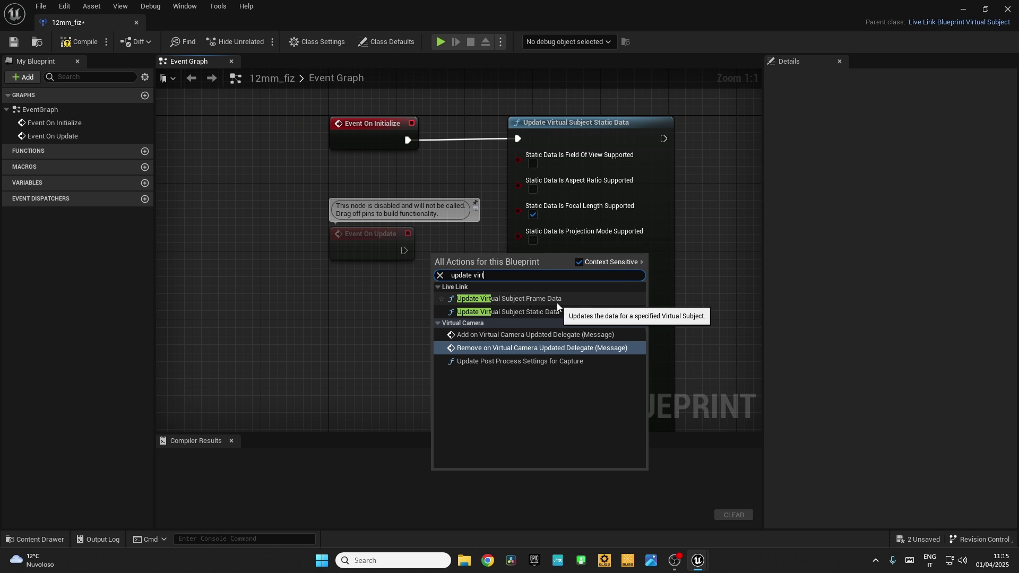
pyautogui.click(498, 304)
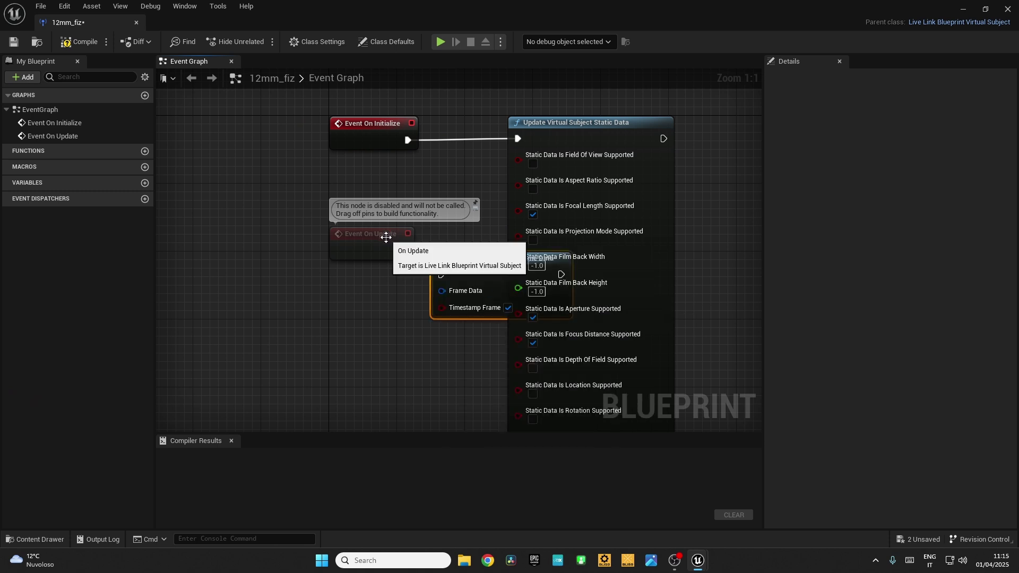
pyautogui.moveTo(384, 240); pyautogui.dragTo(334, 243)
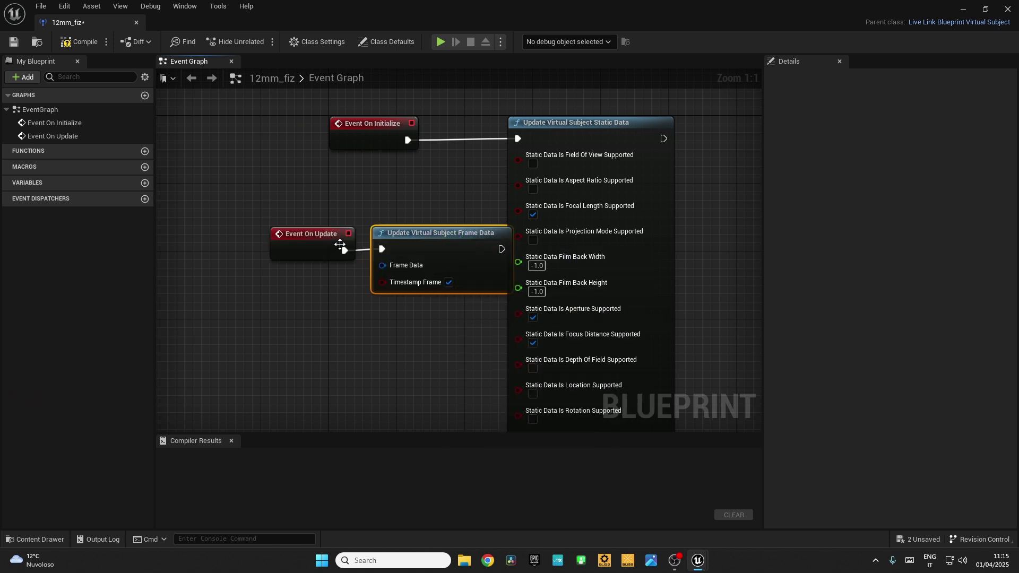
# Split the Frame Data struct pin on the Update Virtual Subject Frame Data node into its individual inputs.
pyautogui.rightClick(405, 263)
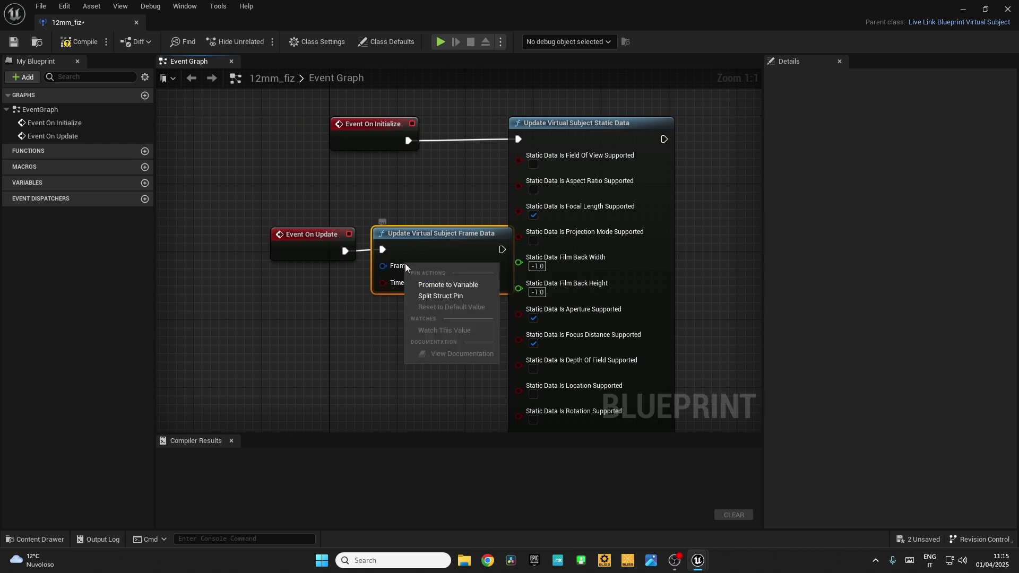
pyautogui.click(436, 298)
pyautogui.moveTo(354, 311); pyautogui.dragTo(359, 214, button='right')
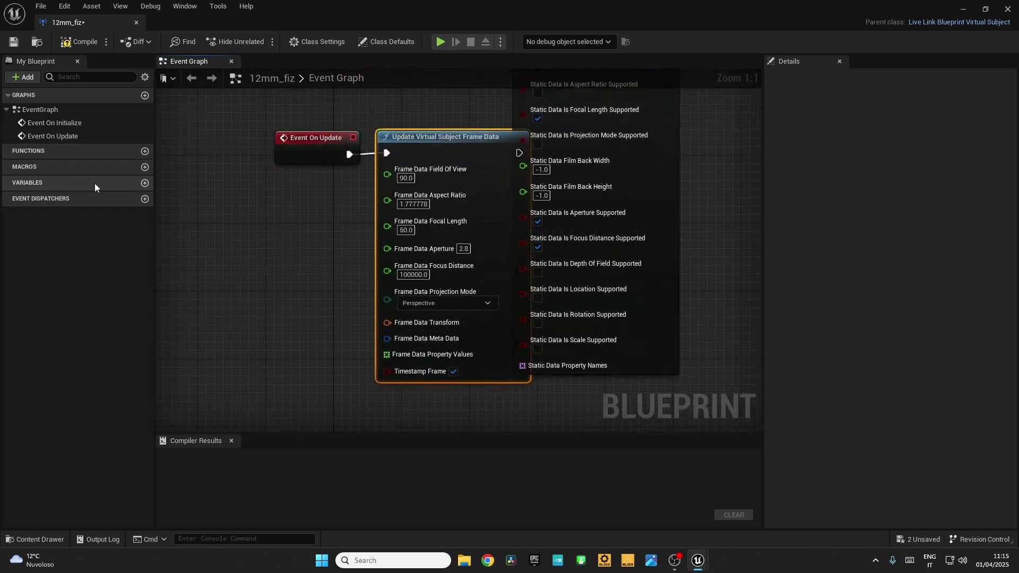
# Create a variable named focus, set its type to Float and make it instance editable.
pyautogui.click(144, 183)
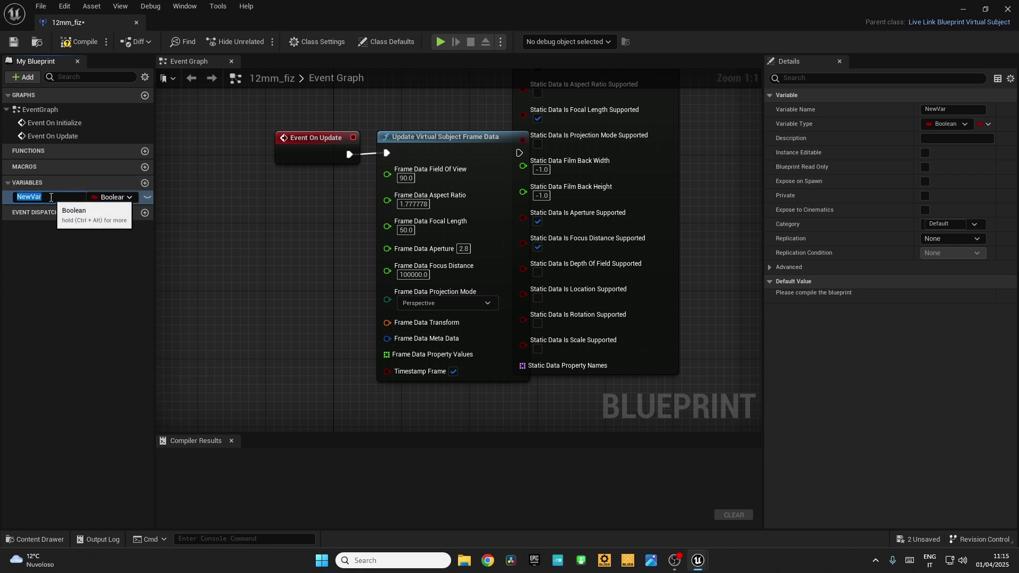
pyautogui.write('focus')
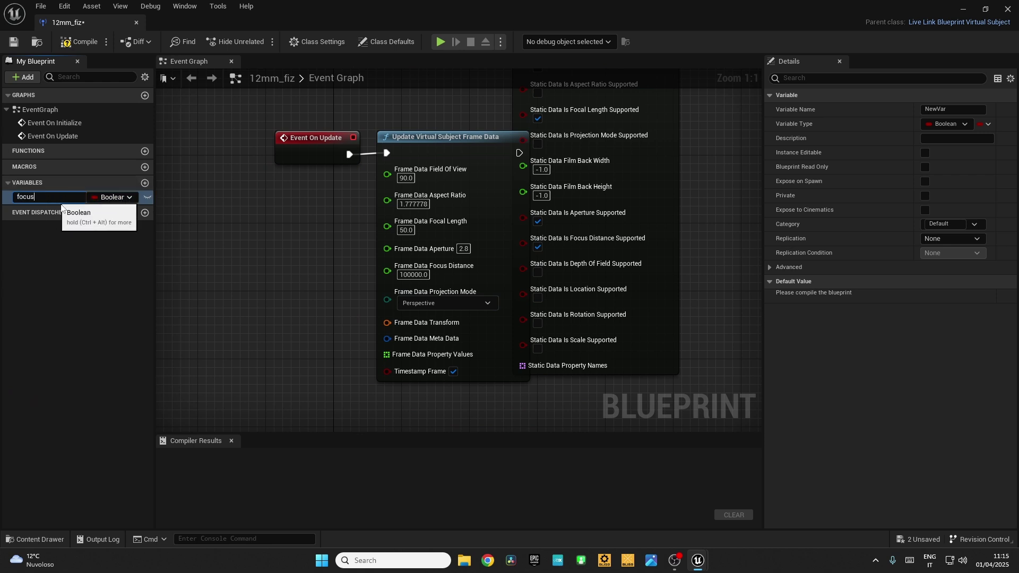
pyautogui.click(131, 198)
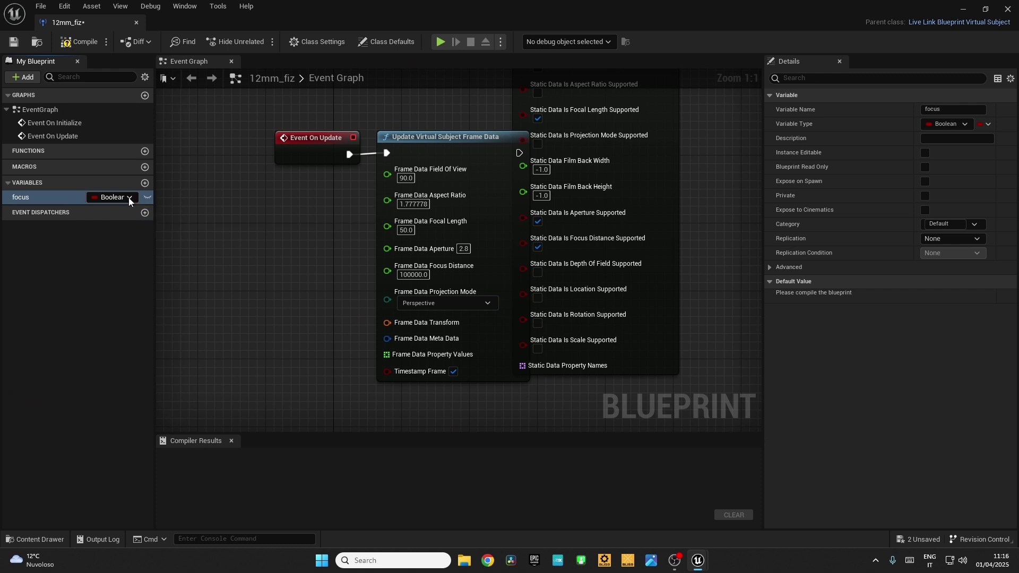
pyautogui.click(129, 197)
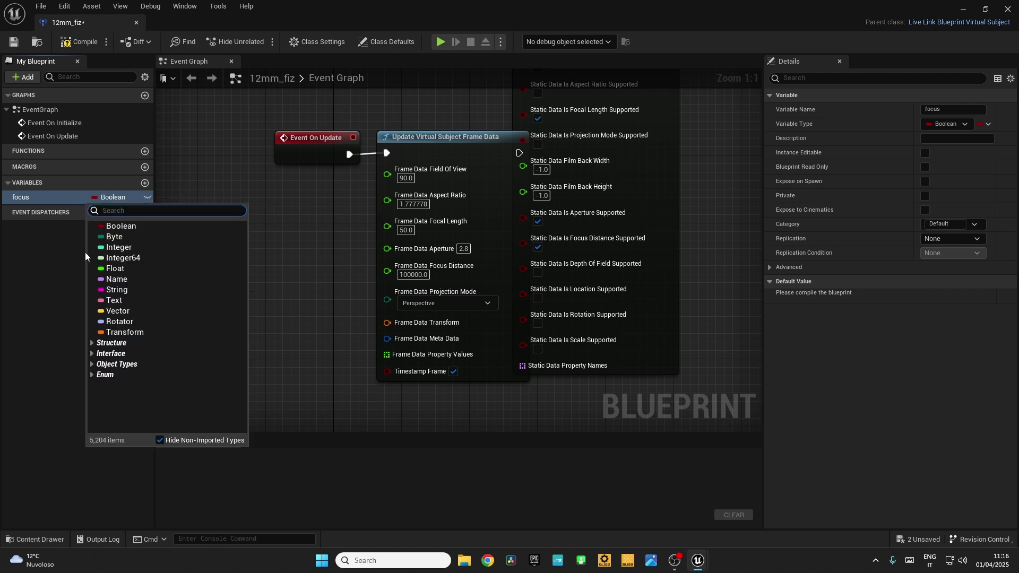
pyautogui.click(134, 270)
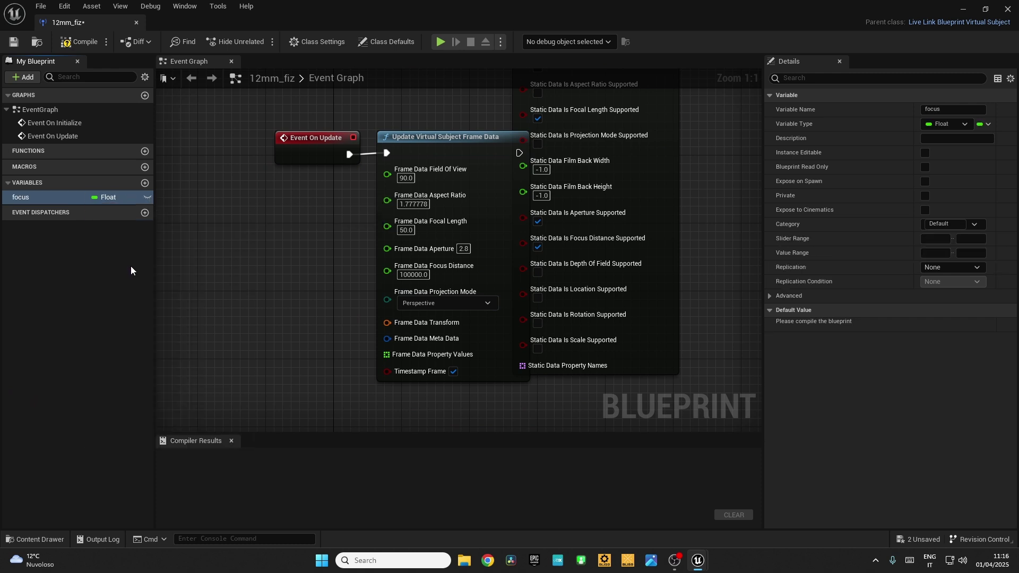
pyautogui.click(147, 199)
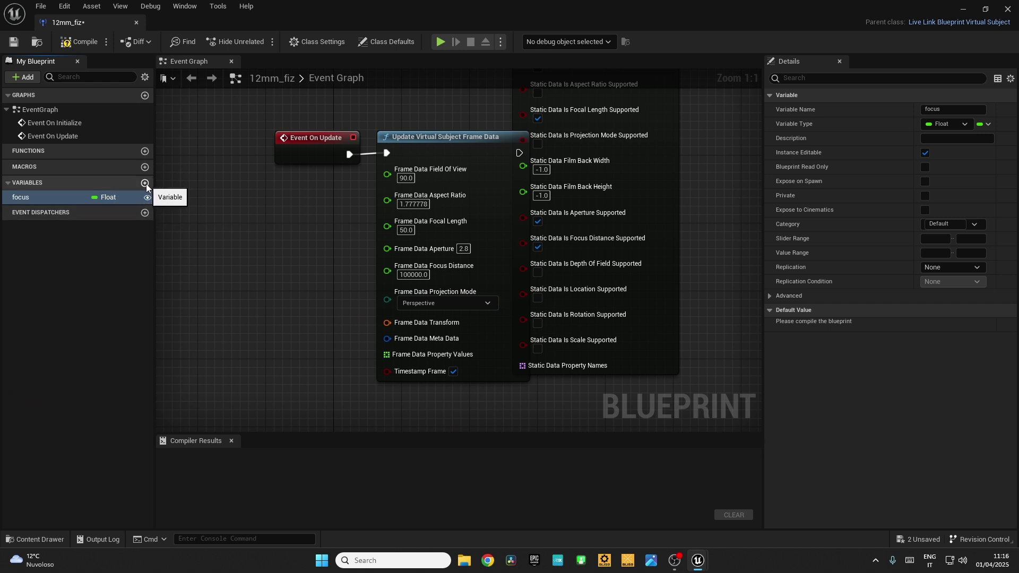
# Add a Float variable named iris and make it instance editable.
pyautogui.click(145, 183)
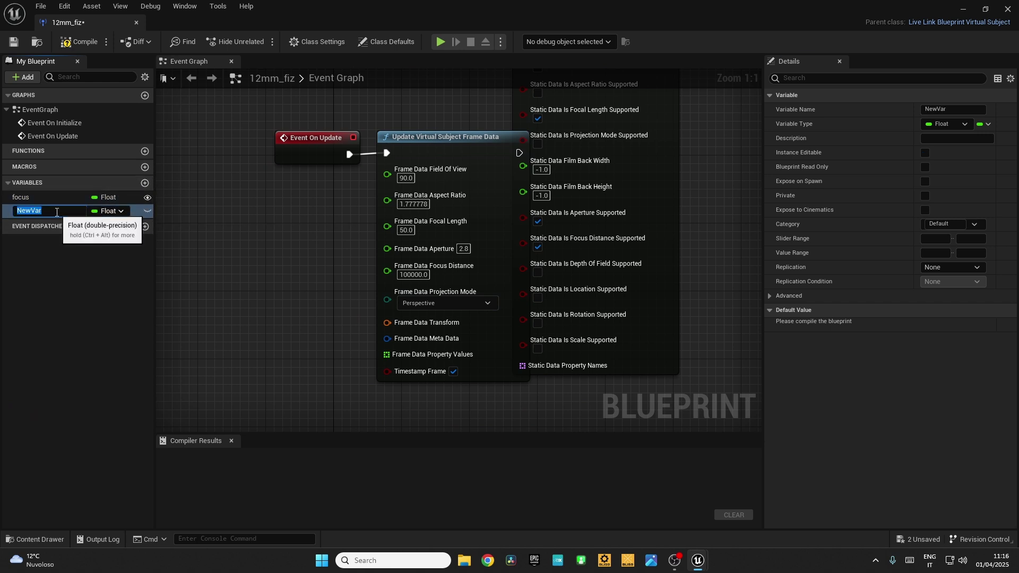
pyautogui.write('iris')
pyautogui.press('Return')
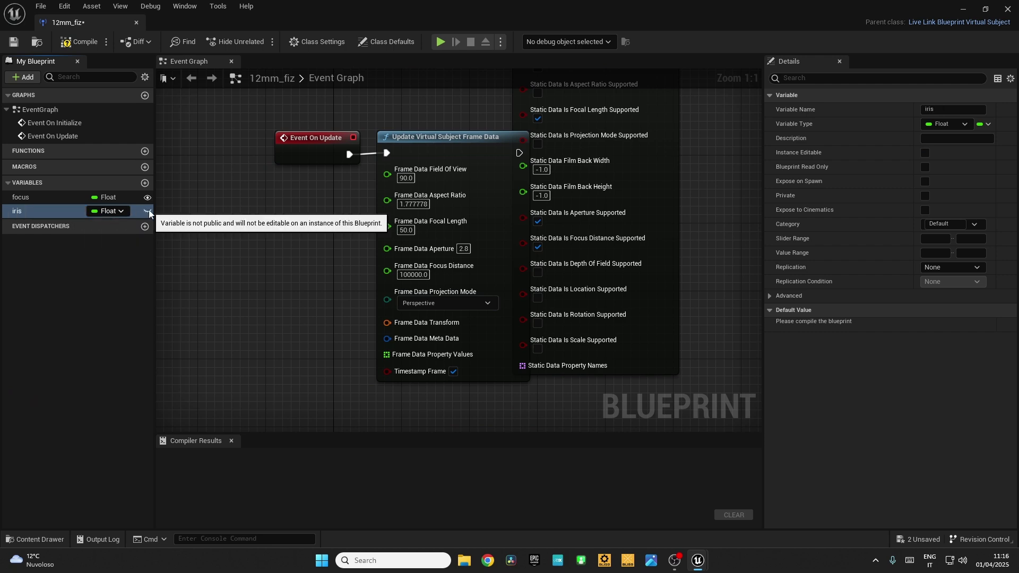
pyautogui.click(147, 210)
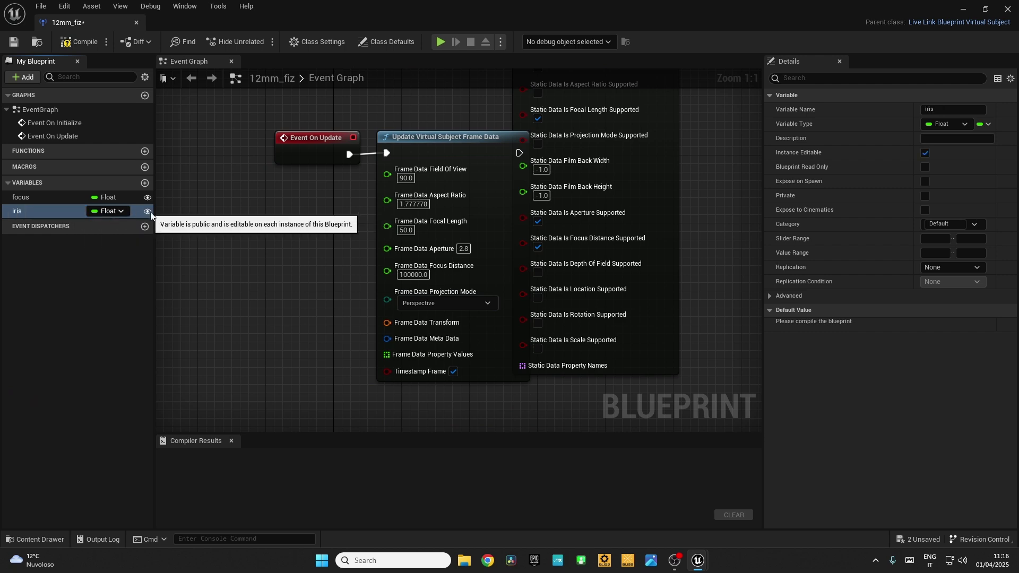
# Add a Float variable named zoom and make it instance editable.
pyautogui.click(145, 183)
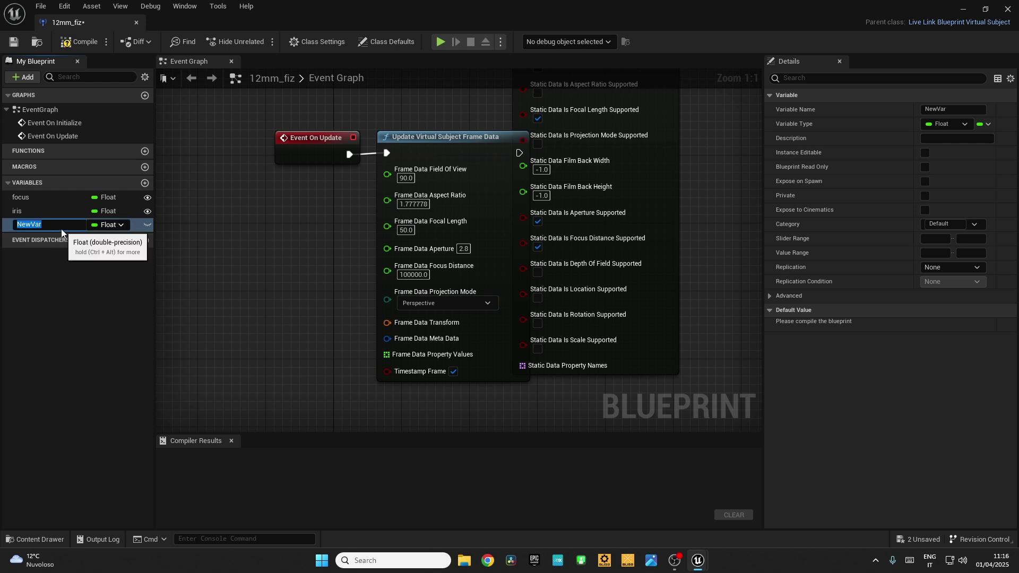
pyautogui.write('zoom')
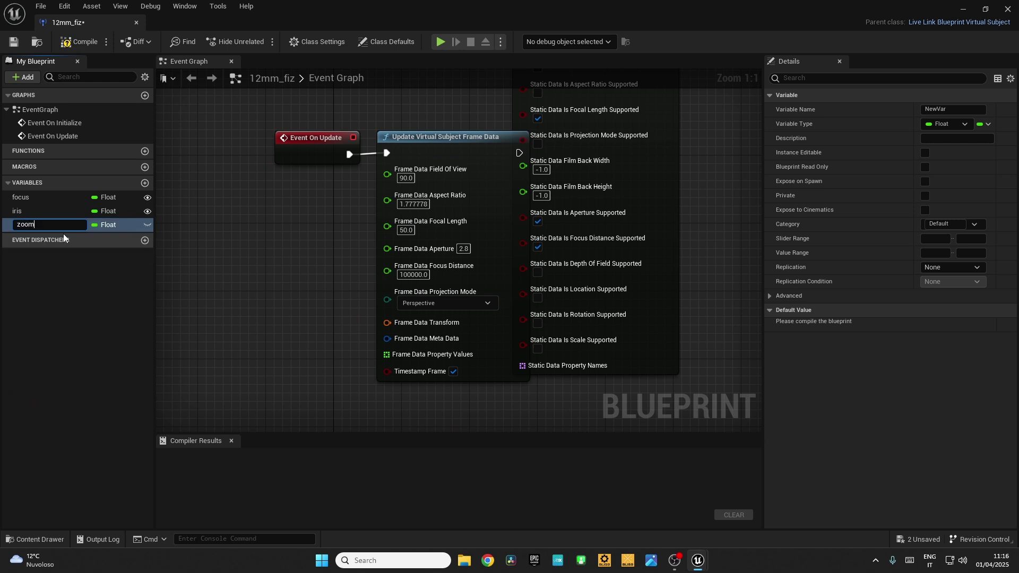
pyautogui.click(147, 225)
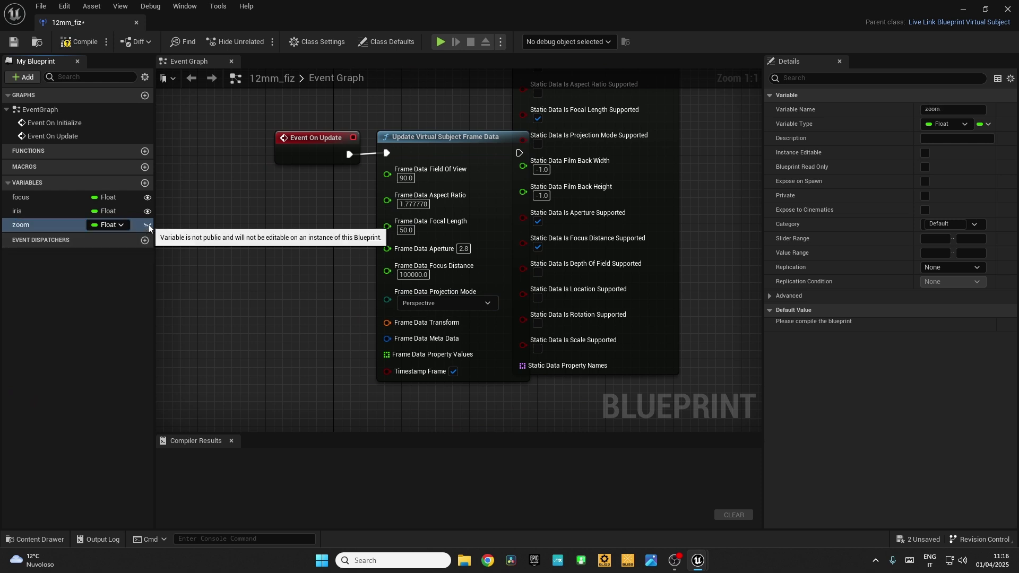
pyautogui.click(88, 263)
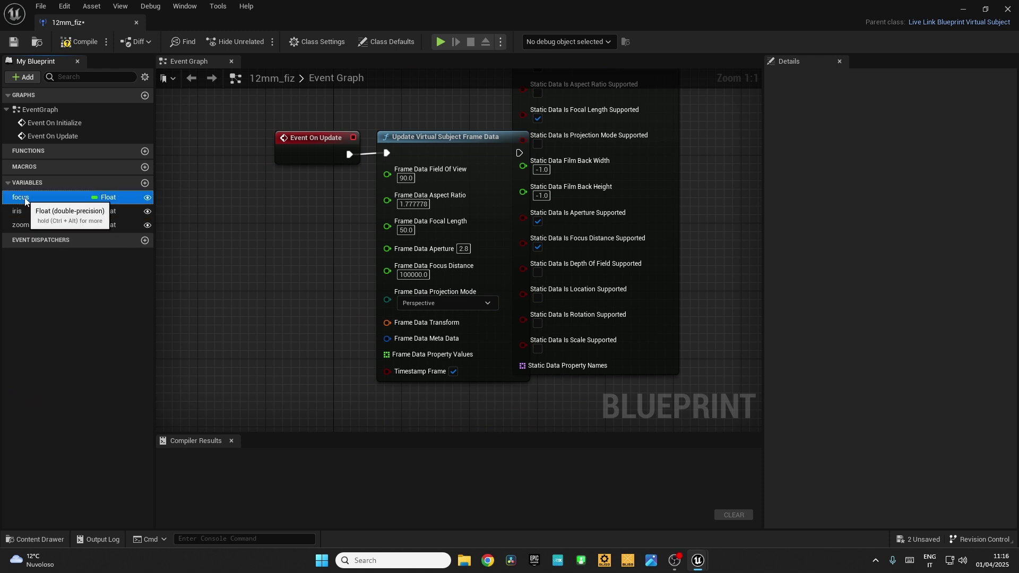
# Place Get nodes for focus, iris and zoom in the event graph beside the Update Virtual Subject Frame Data node.
pyautogui.moveTo(23, 199); pyautogui.dragTo(283, 228)
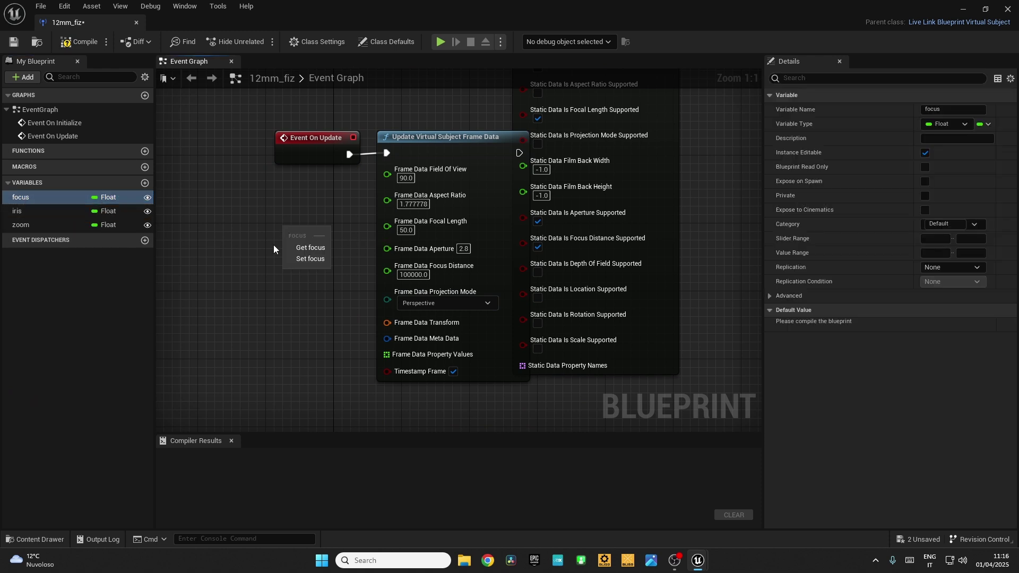
pyautogui.click(313, 248)
pyautogui.moveTo(20, 215); pyautogui.dragTo(304, 273)
pyautogui.click(308, 287)
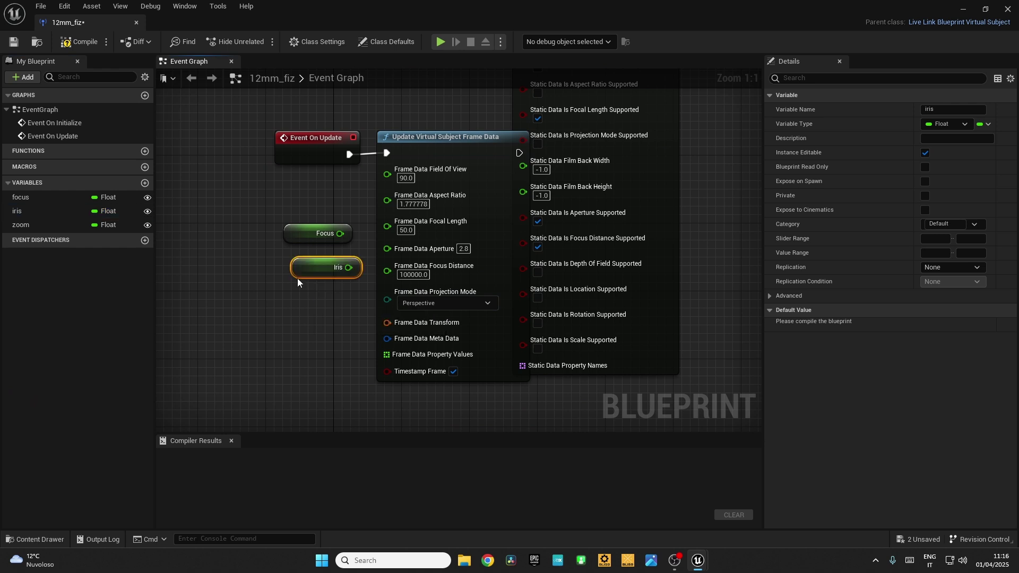
pyautogui.moveTo(33, 228); pyautogui.dragTo(298, 300)
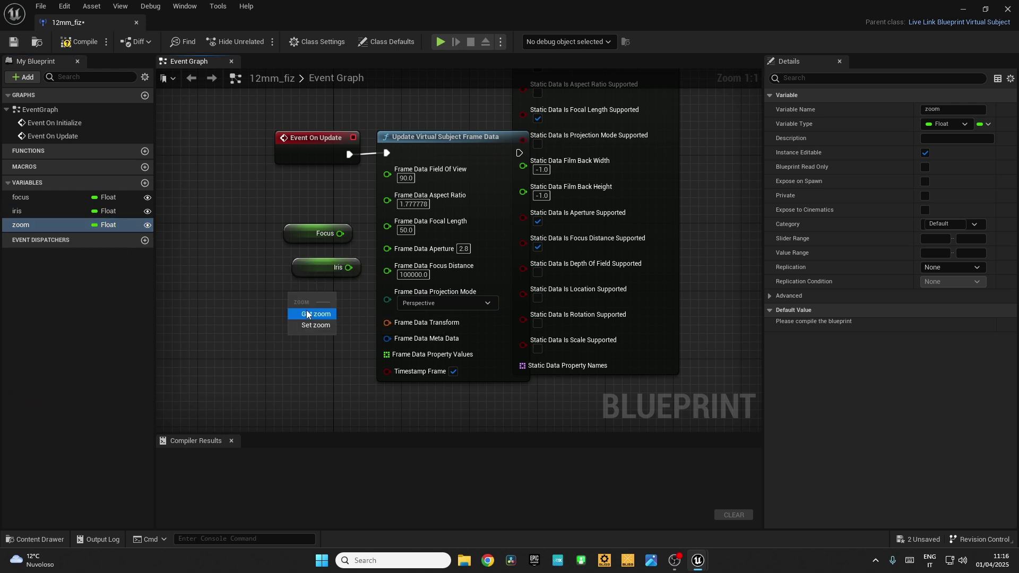
pyautogui.click(303, 315)
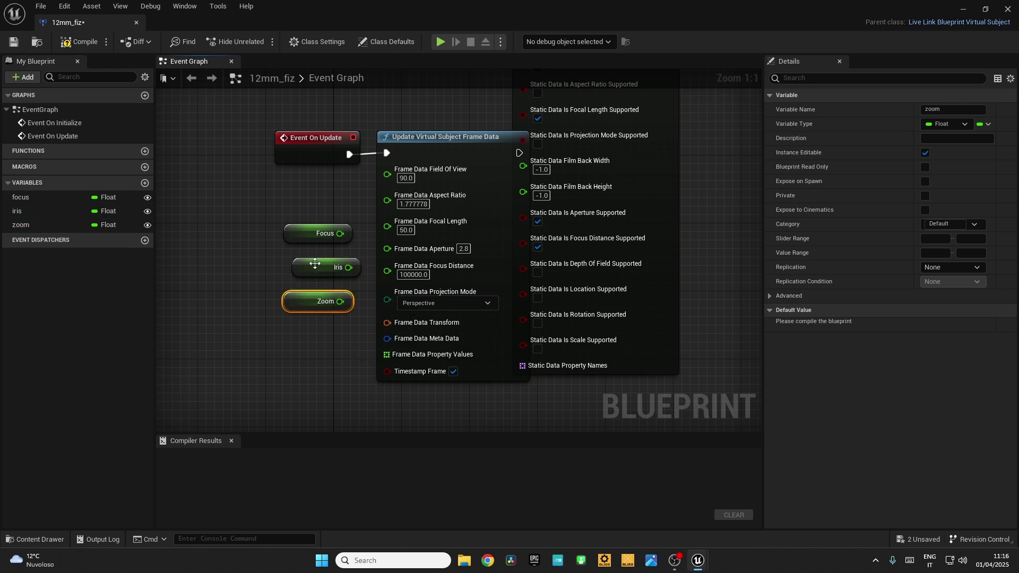
# Rearrange the variable getters beside the frame data node in the order Zoom, Iris, Focus from top to bottom.
pyautogui.moveTo(310, 266); pyautogui.dragTo(310, 333)
pyautogui.moveTo(313, 269); pyautogui.dragTo(310, 234)
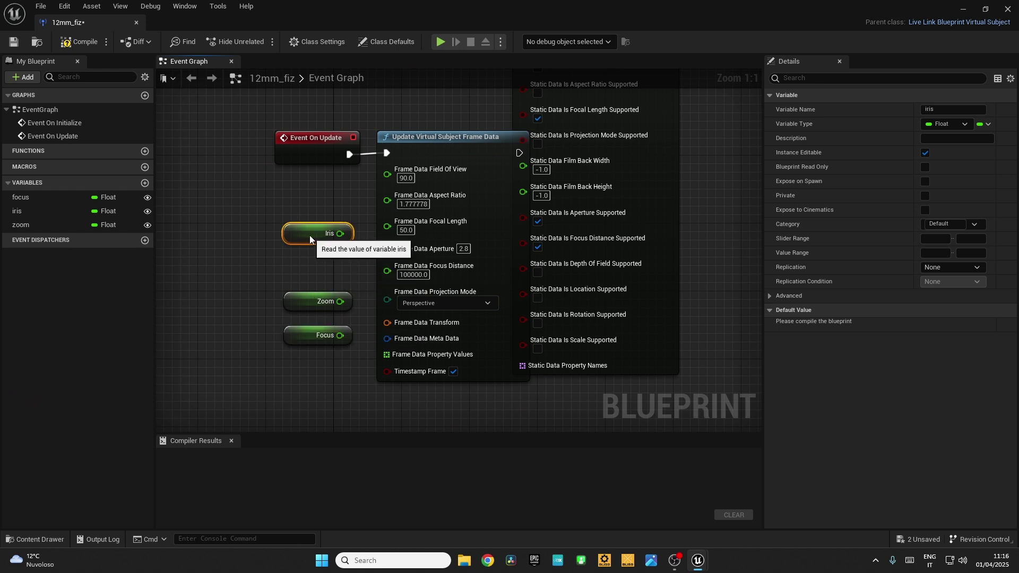
pyautogui.moveTo(313, 302); pyautogui.dragTo(309, 200)
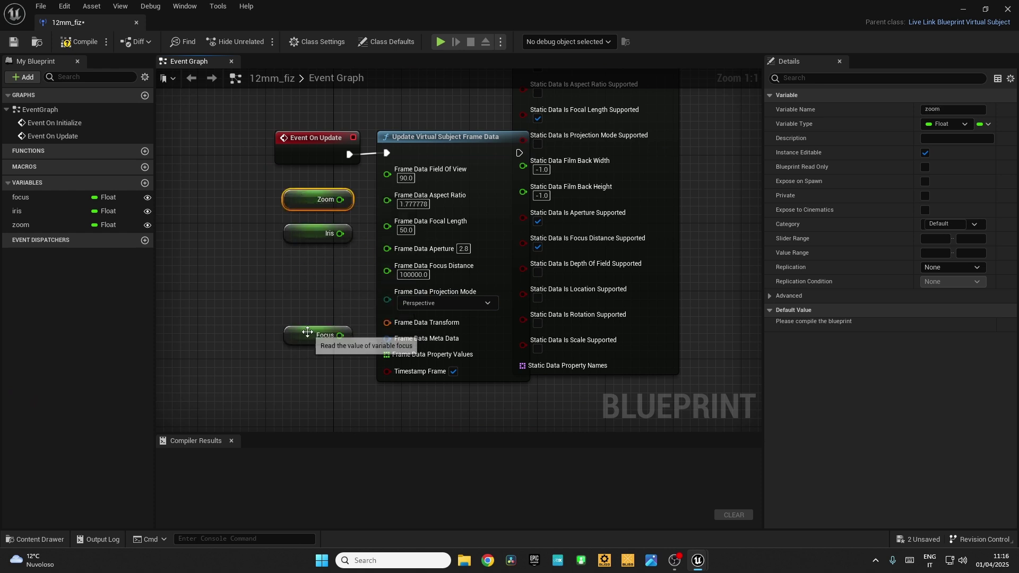
# Wire the Zoom, Iris and Focus getters to Frame Data Focal Length, Aperture and Focus Distance, and compile the blueprint.
pyautogui.moveTo(310, 335); pyautogui.dragTo(307, 263)
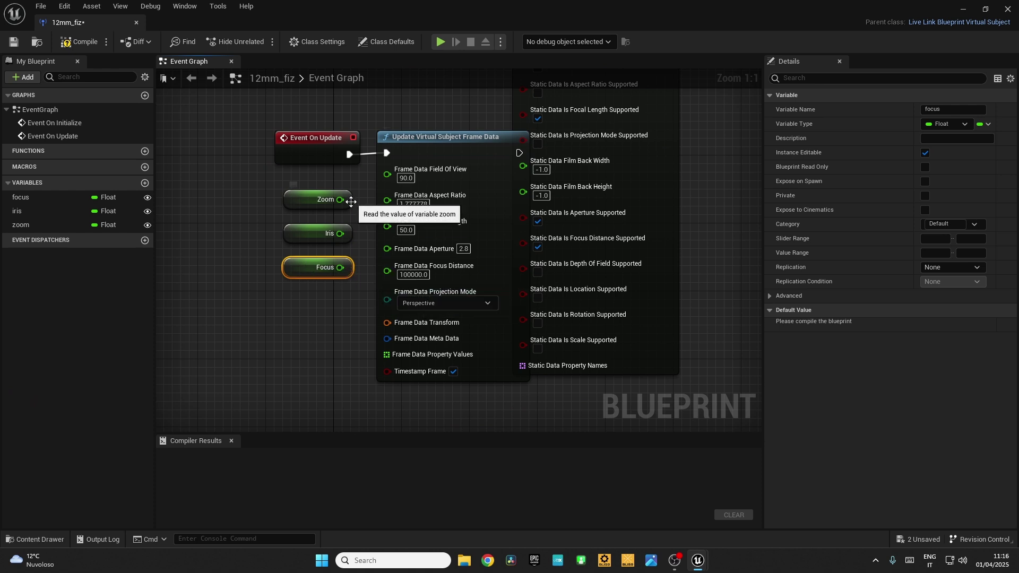
pyautogui.moveTo(339, 200); pyautogui.dragTo(387, 226)
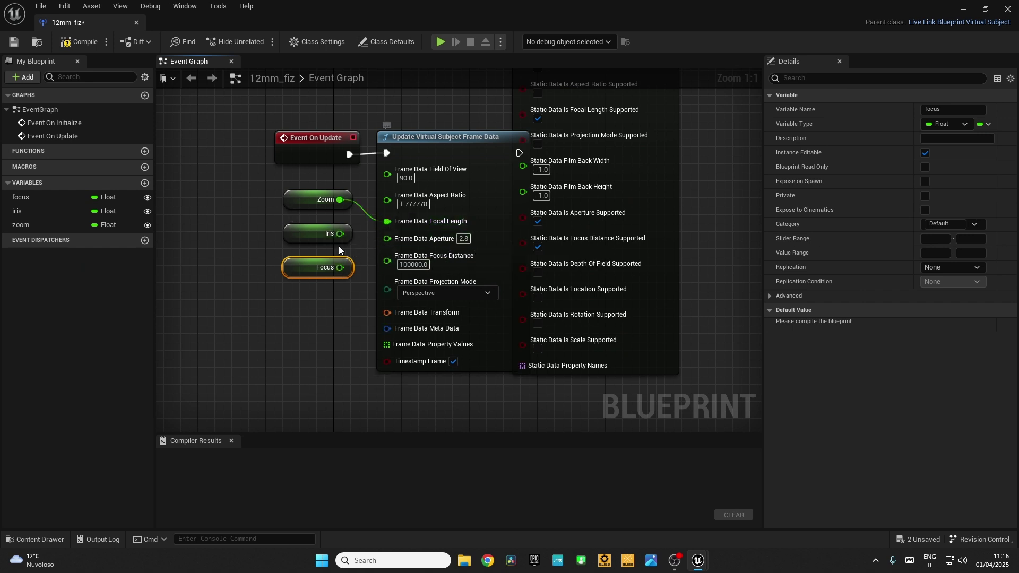
pyautogui.moveTo(340, 233); pyautogui.dragTo(387, 237)
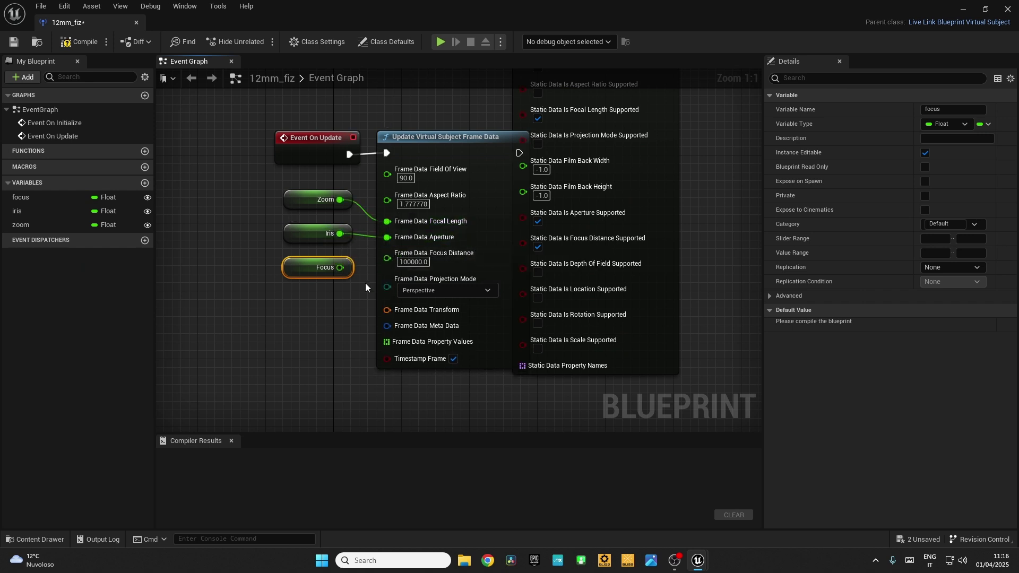
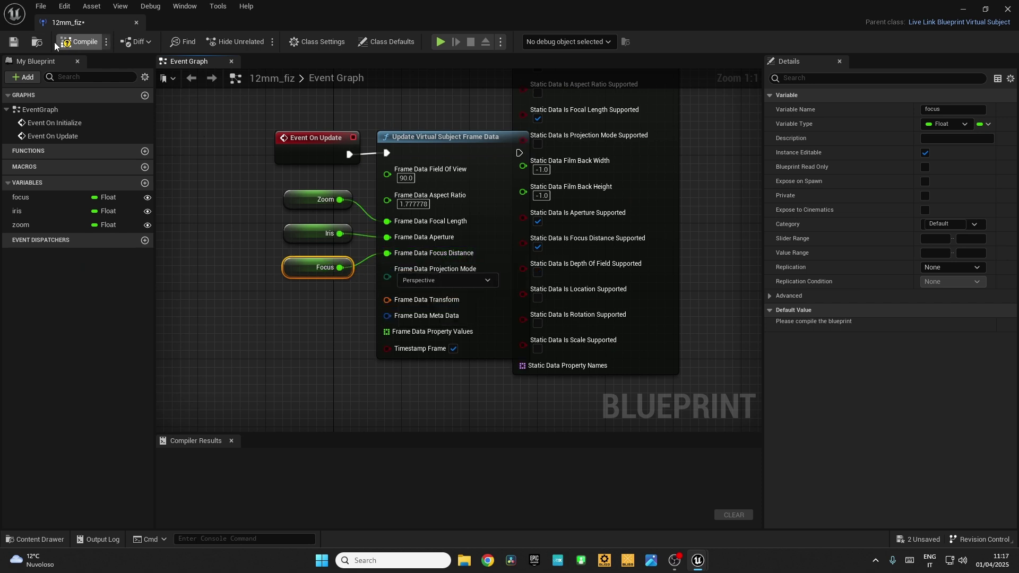
pyautogui.click(84, 43)
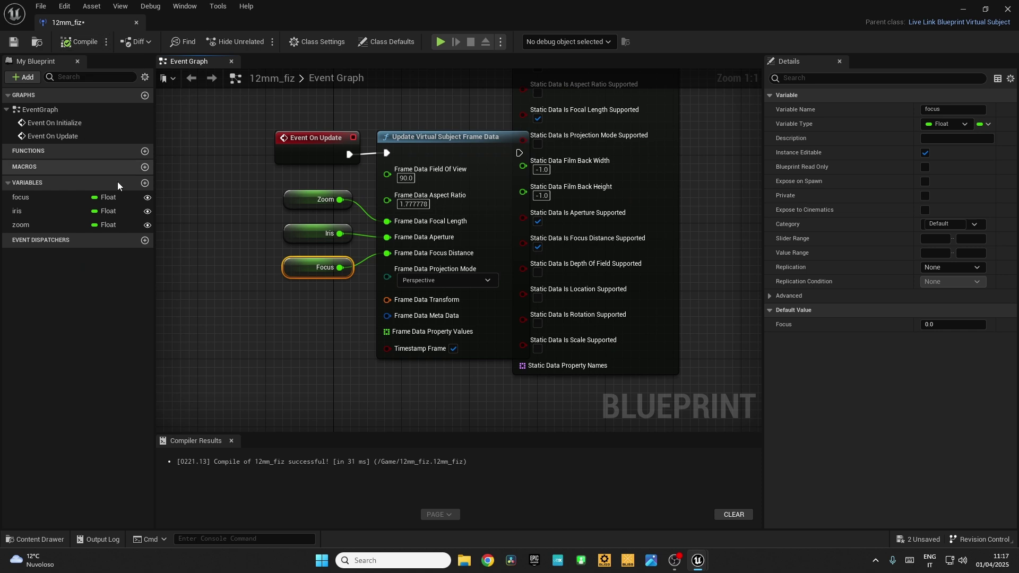
# Set the default values of the variables to 12 for zoom, 4 for iris and 90 for focus.
pyautogui.click(301, 201)
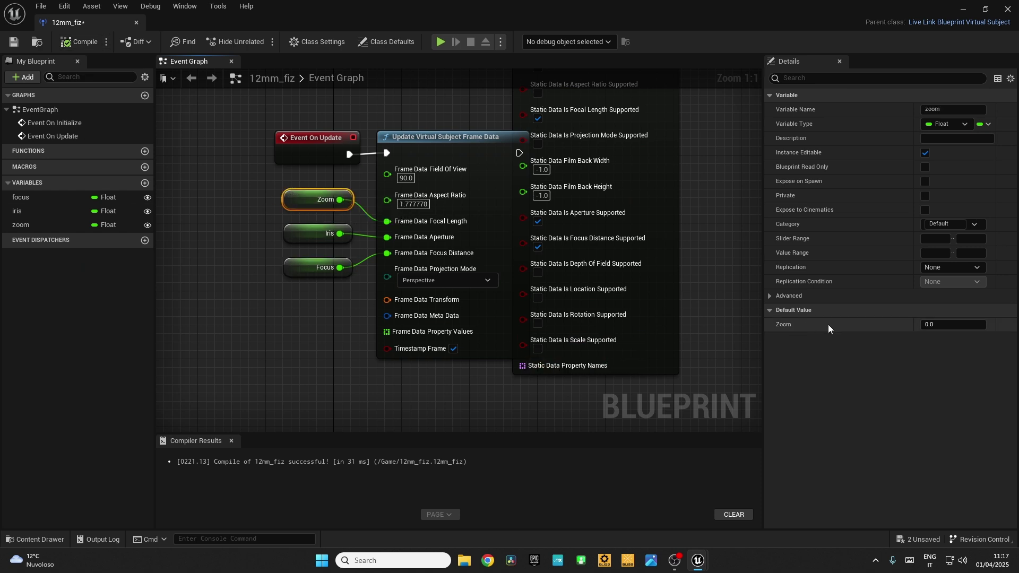
pyautogui.click(928, 327)
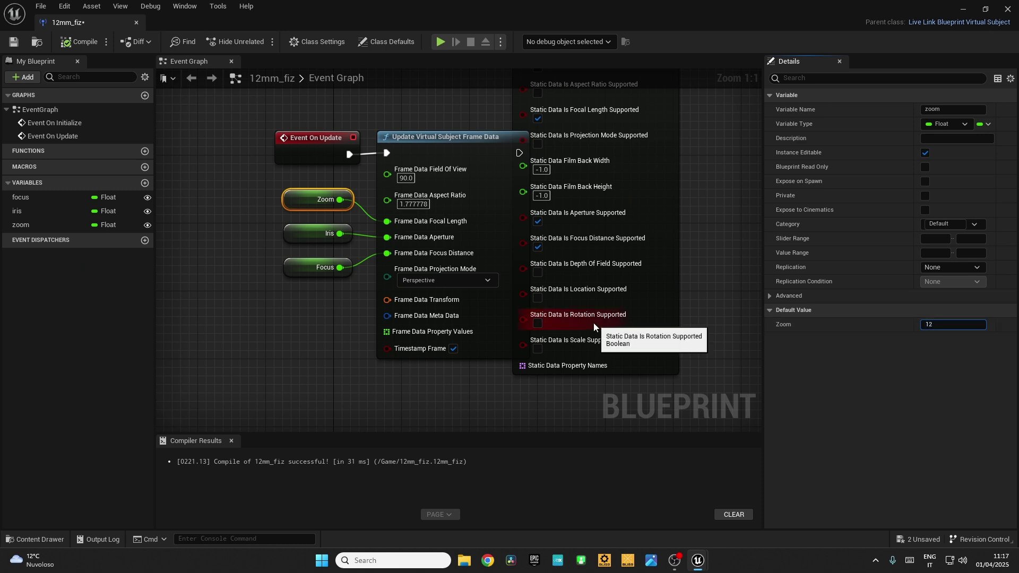
pyautogui.click(305, 233)
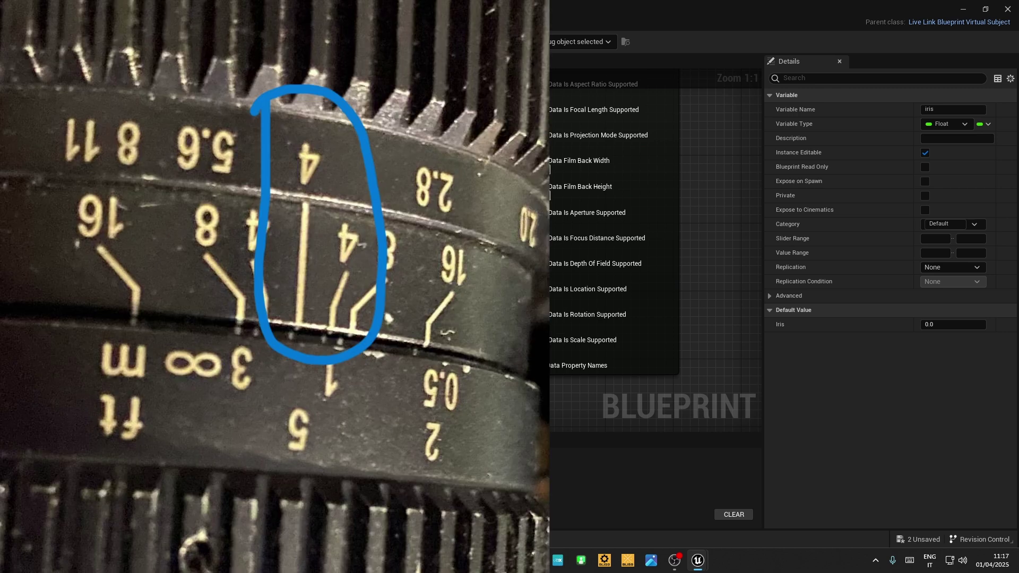
pyautogui.click(931, 325)
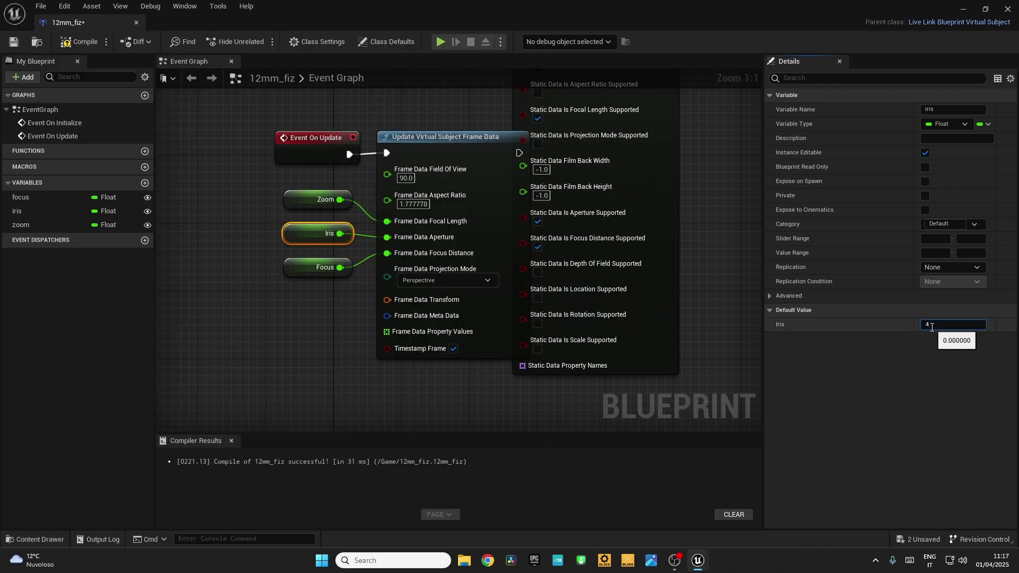
pyautogui.click(355, 282)
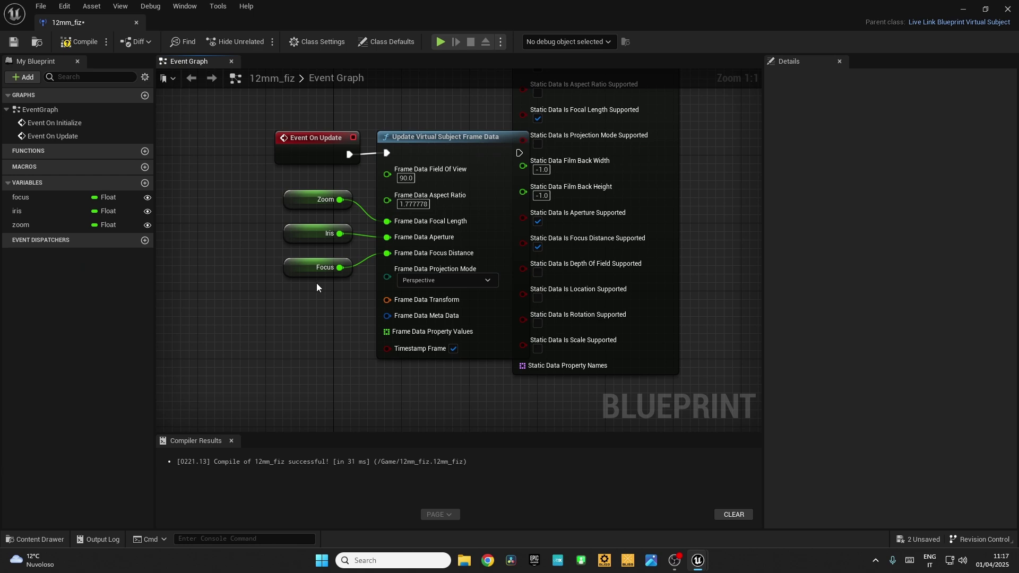
pyautogui.click(313, 267)
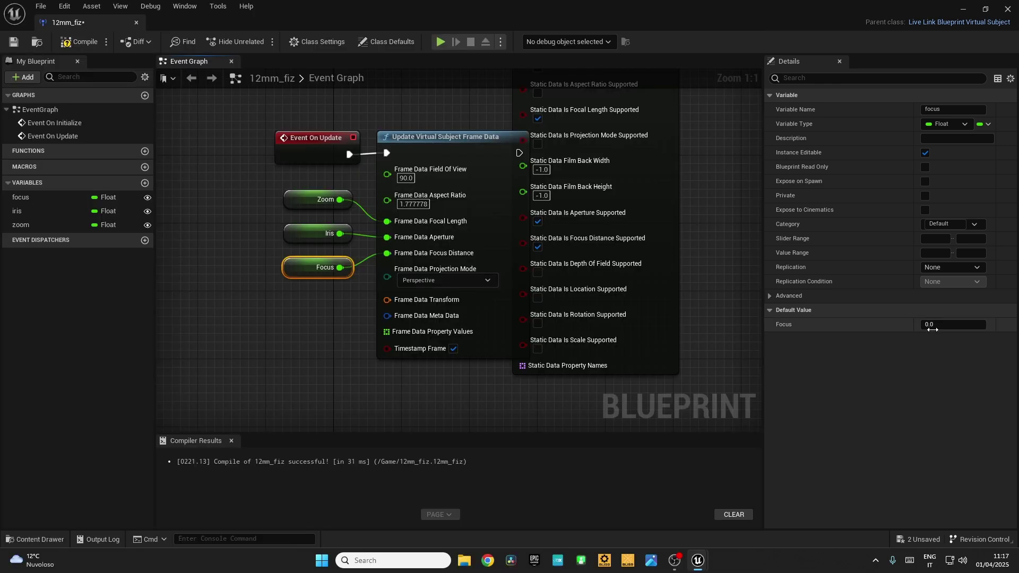
pyautogui.click(932, 325)
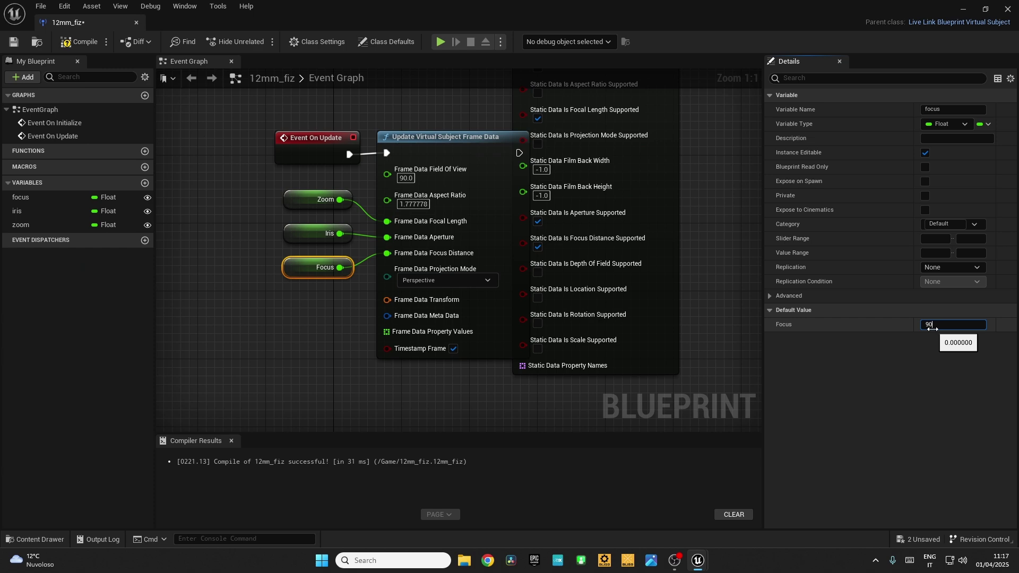
pyautogui.press('Return')
# Compile and save the 12mm_fiz blueprint, and close its editor.
pyautogui.click(80, 42)
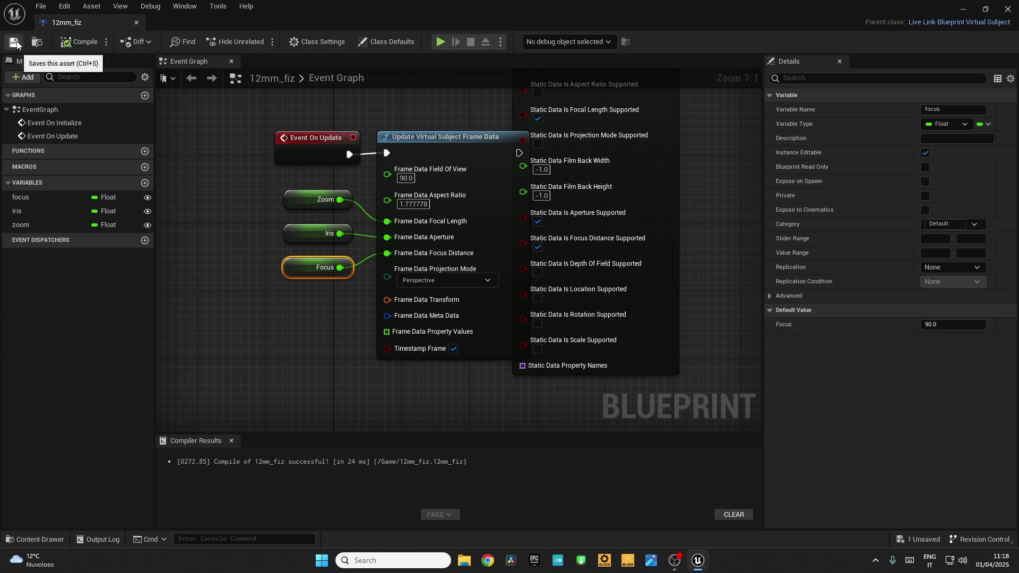
pyautogui.click(13, 41)
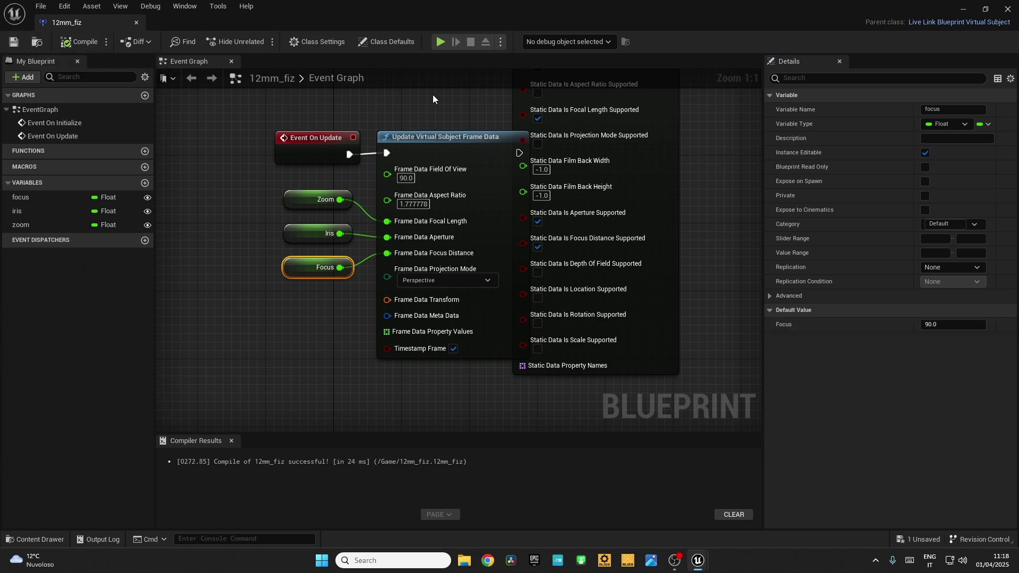
pyautogui.click(1008, 9)
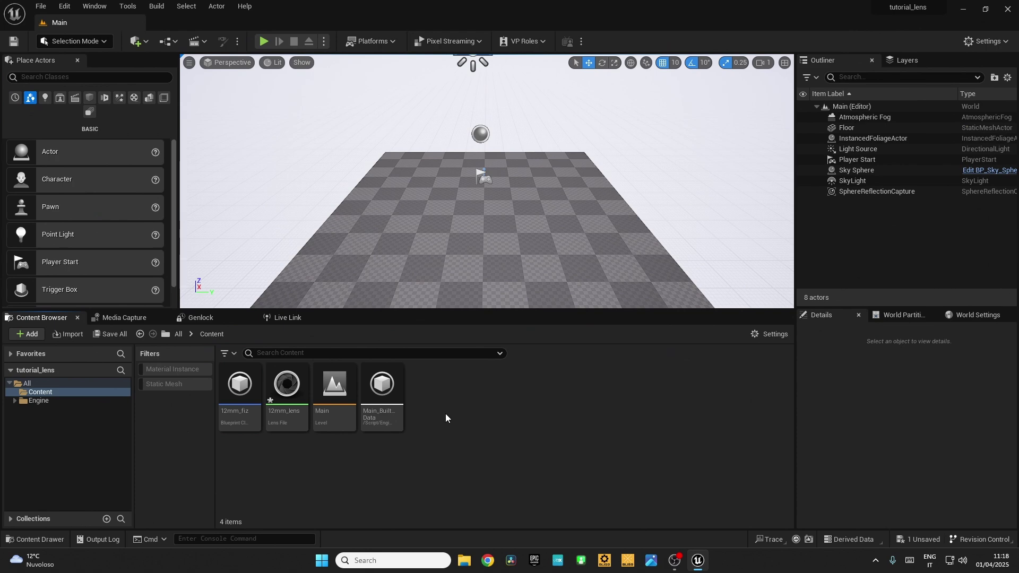
# Create a Media Bundle asset named bmd_input in the Content folder.
pyautogui.rightClick(445, 413)
pyautogui.moveTo(484, 455)
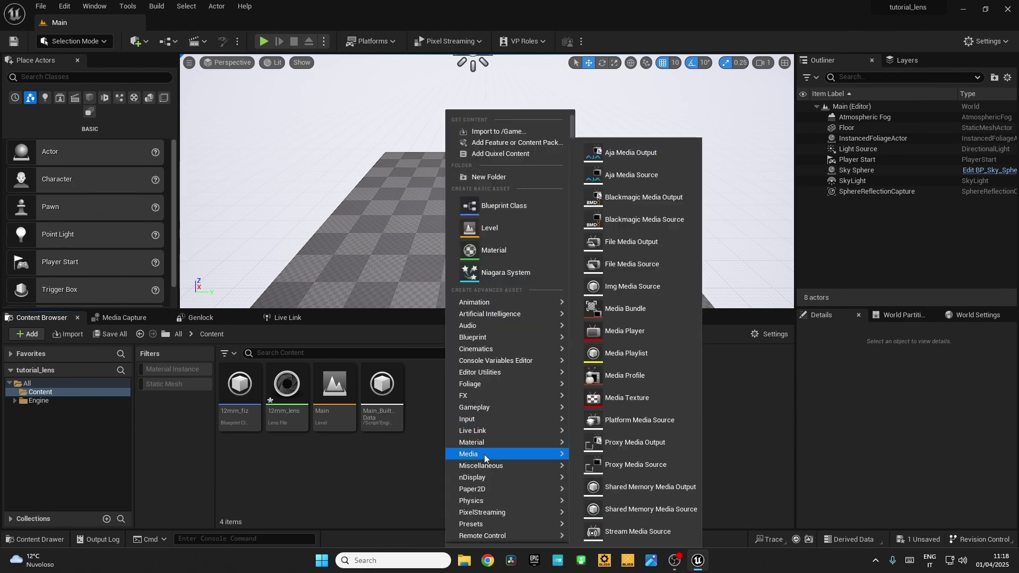
pyautogui.click(649, 313)
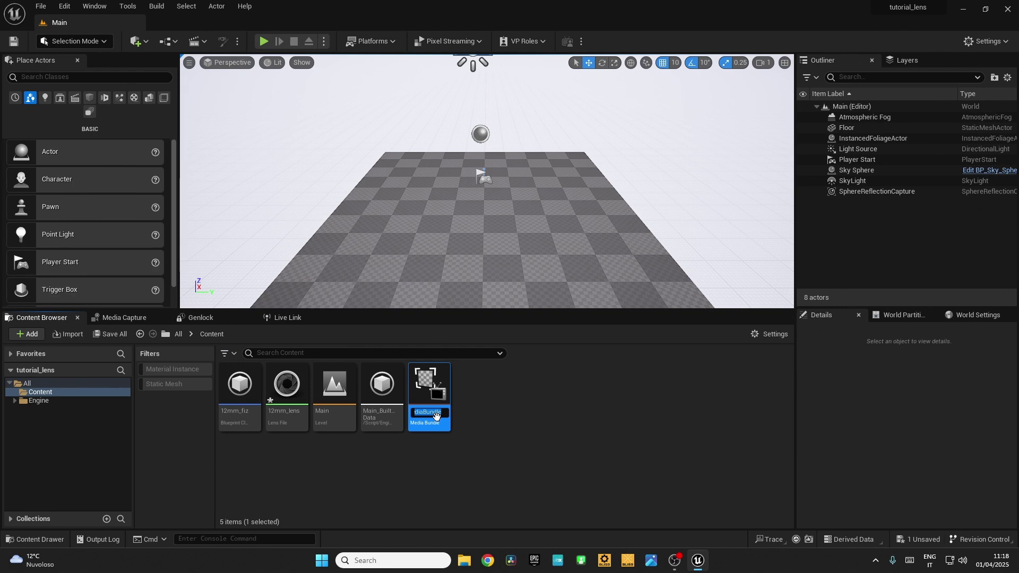
pyautogui.write('b')
pyautogui.press('Return')
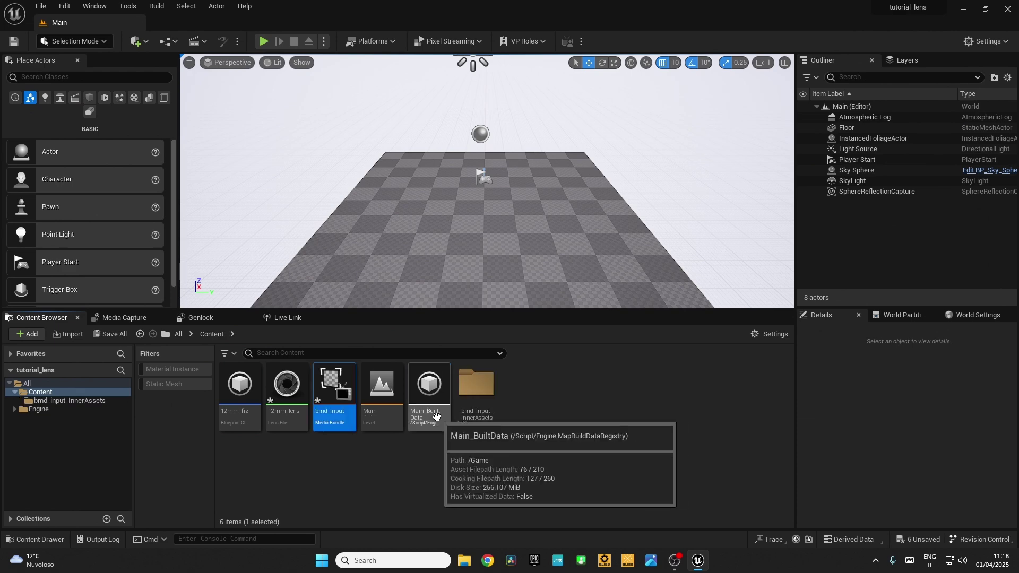
# Open the bmd_input media bundle and set its media source to Blackmagic Media Source.
pyautogui.click(333, 483)
pyautogui.doubleClick(339, 393)
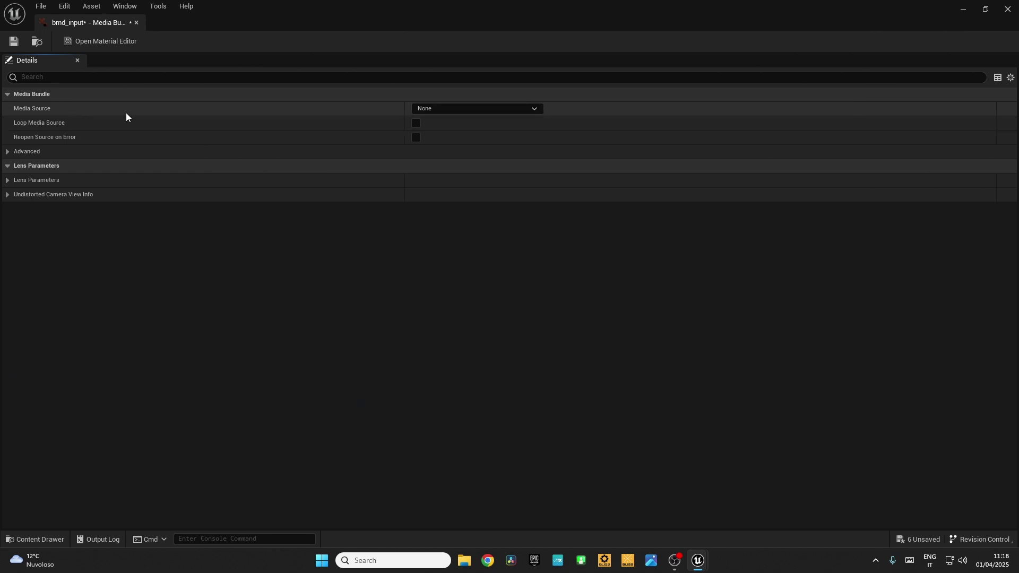
pyautogui.click(459, 112)
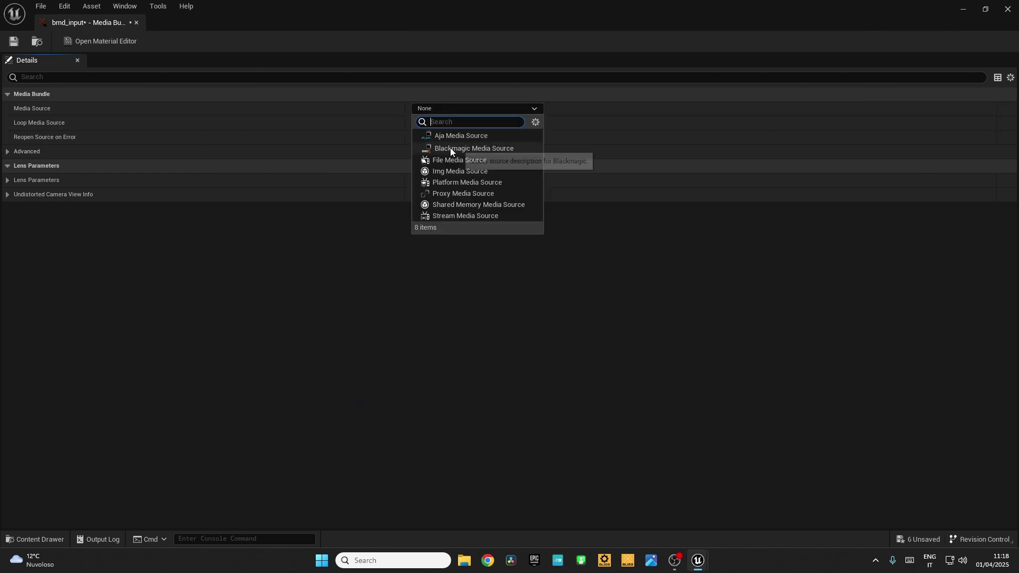
pyautogui.click(492, 149)
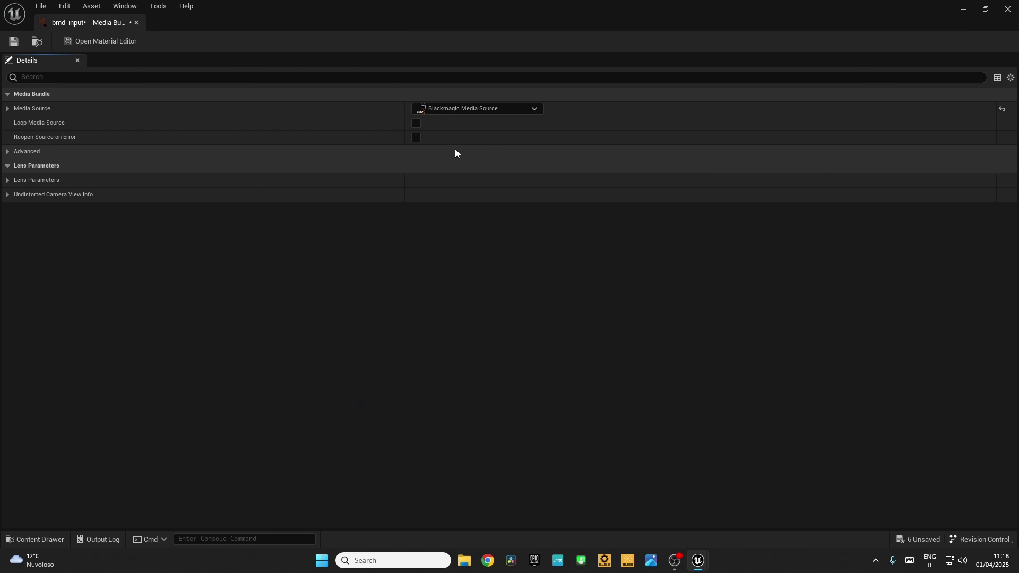
# Configure the Blackmagic source as DeckLink SDI 4K, HD 1080, Progressive, 24 fps without auto detection, and save and close the media bundle.
pyautogui.click(8, 109)
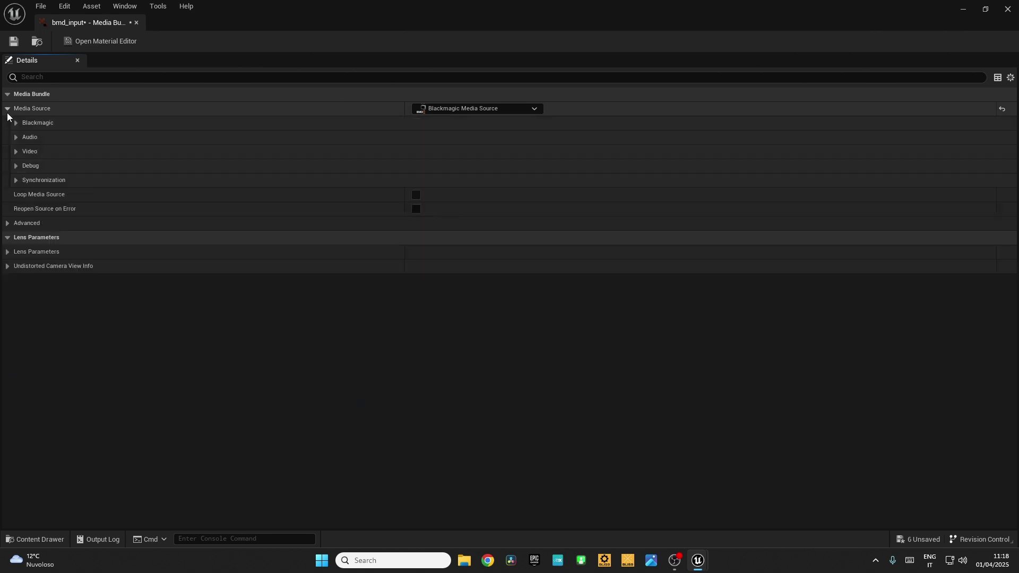
pyautogui.click(16, 123)
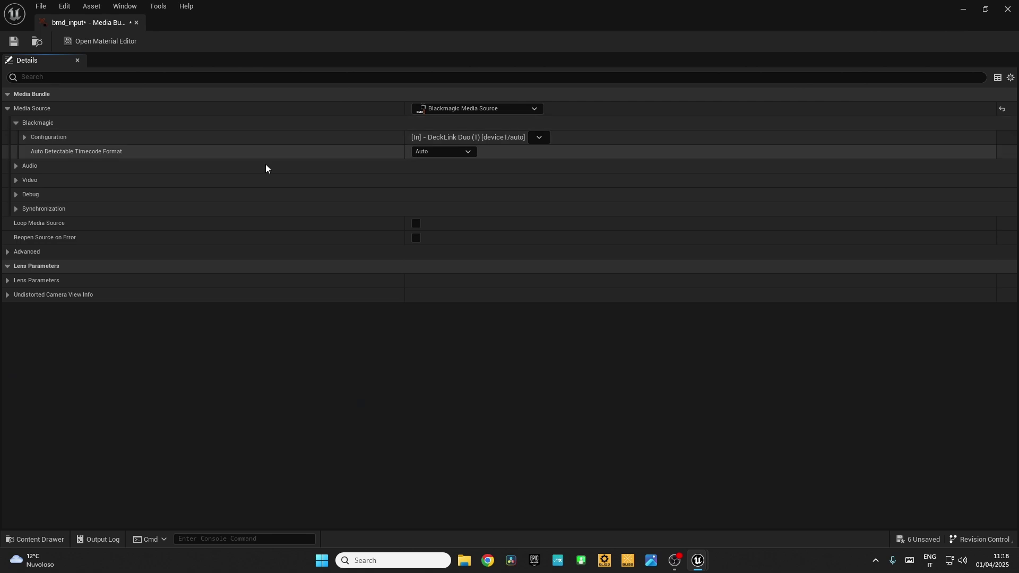
pyautogui.click(539, 137)
pyautogui.click(548, 186)
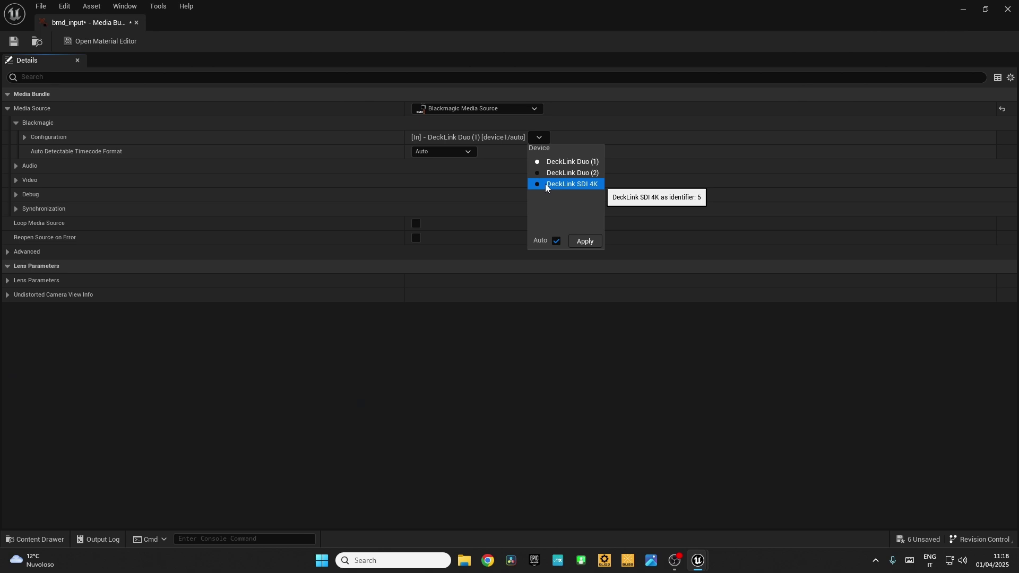
pyautogui.click(557, 242)
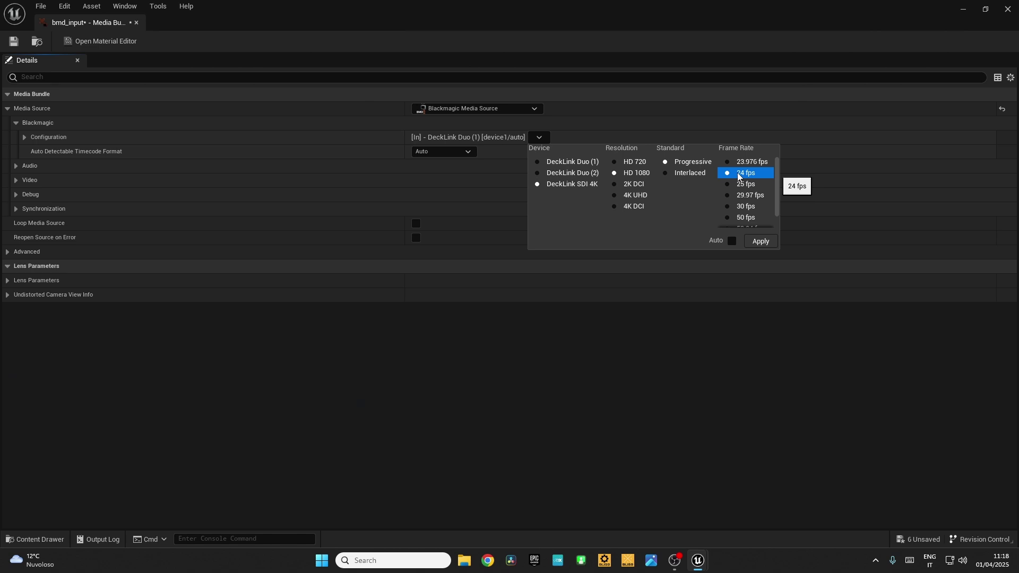
pyautogui.click(761, 241)
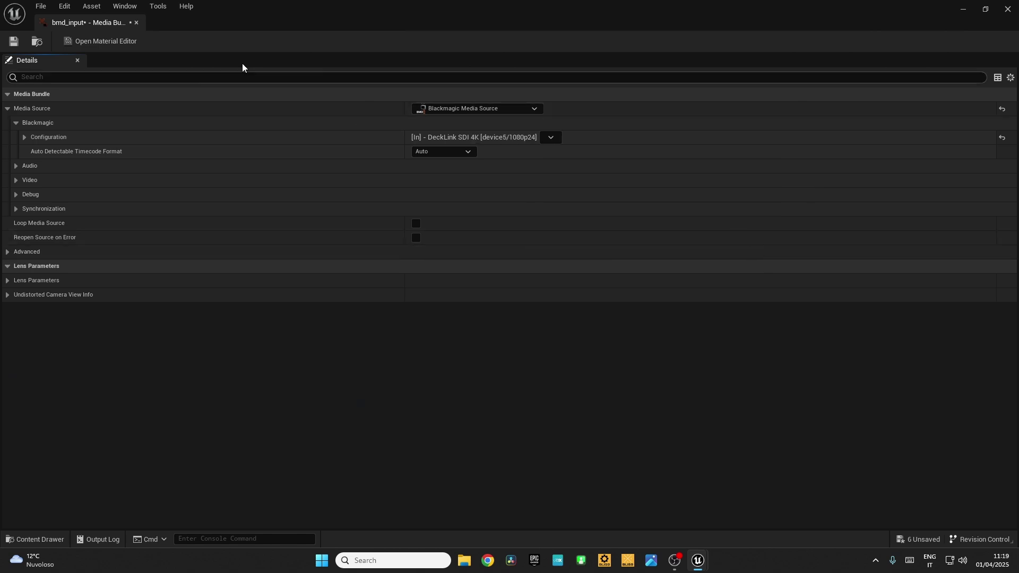
pyautogui.click(17, 42)
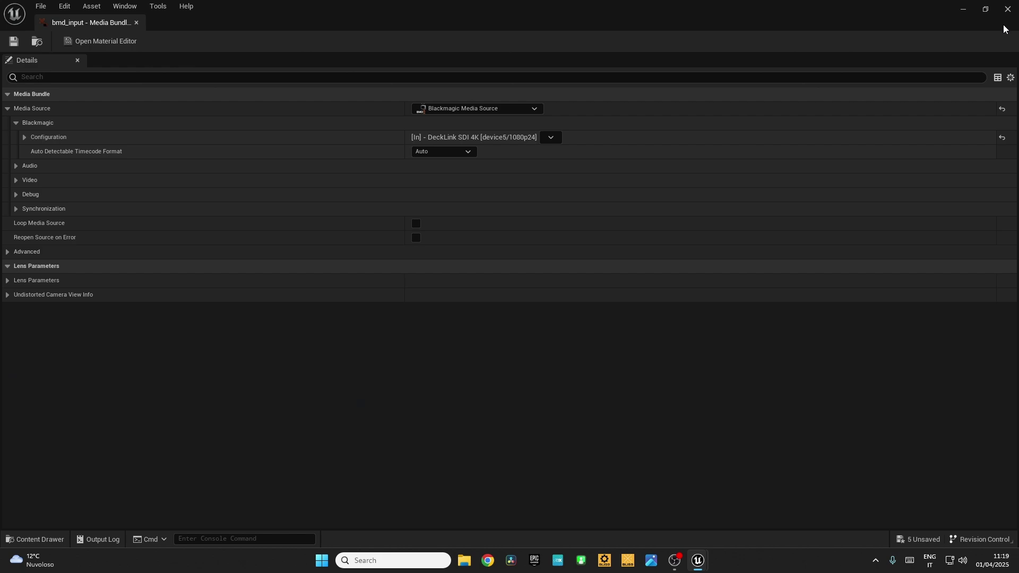
pyautogui.click(1007, 9)
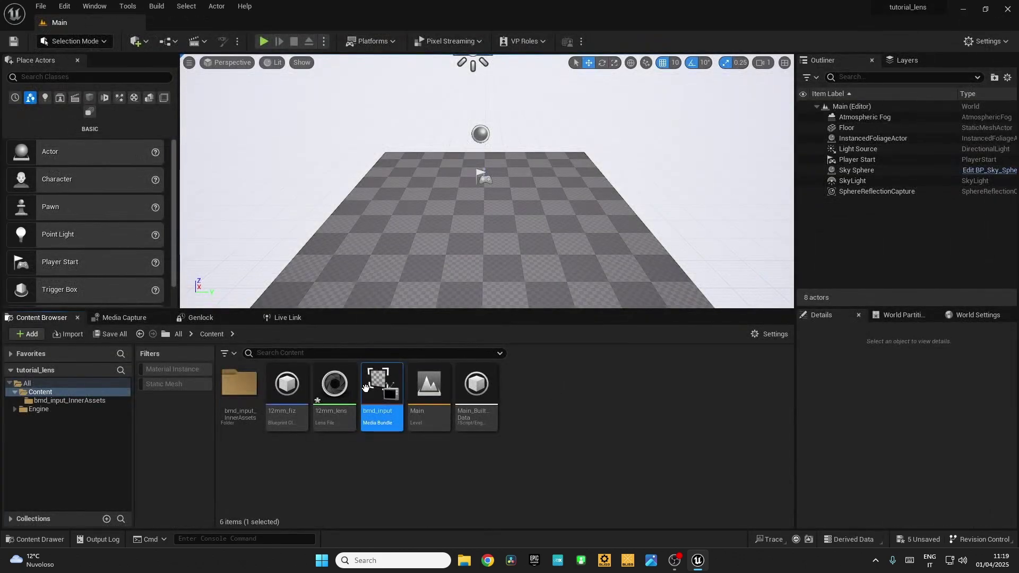
# Place the bmd_input media bundle in the level near the floor's edge, at about -180, -300, 60.
pyautogui.moveTo(371, 399); pyautogui.dragTo(374, 233)
pyautogui.moveTo(388, 198); pyautogui.dragTo(384, 154)
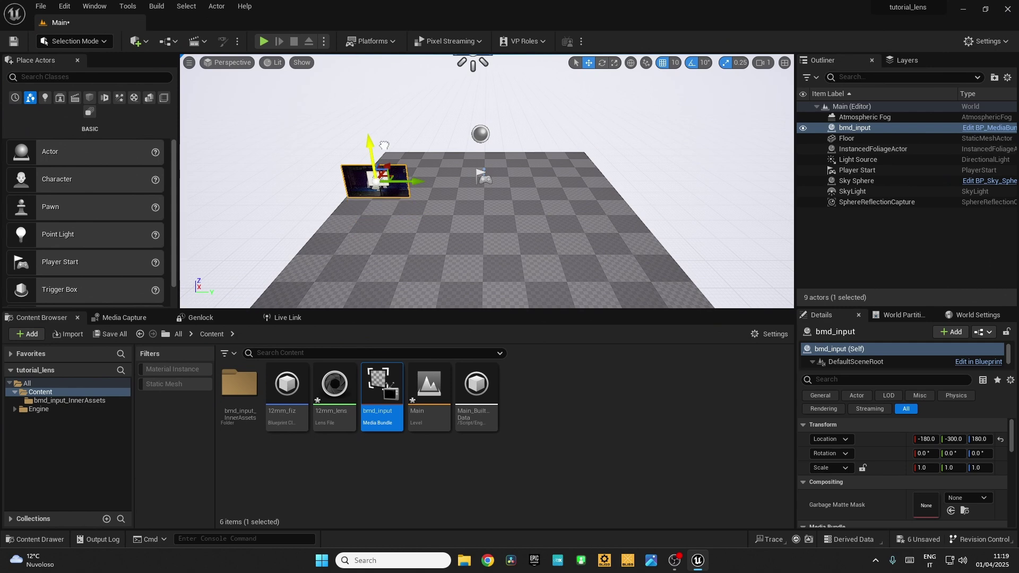
pyautogui.scroll(2, 382, 197)
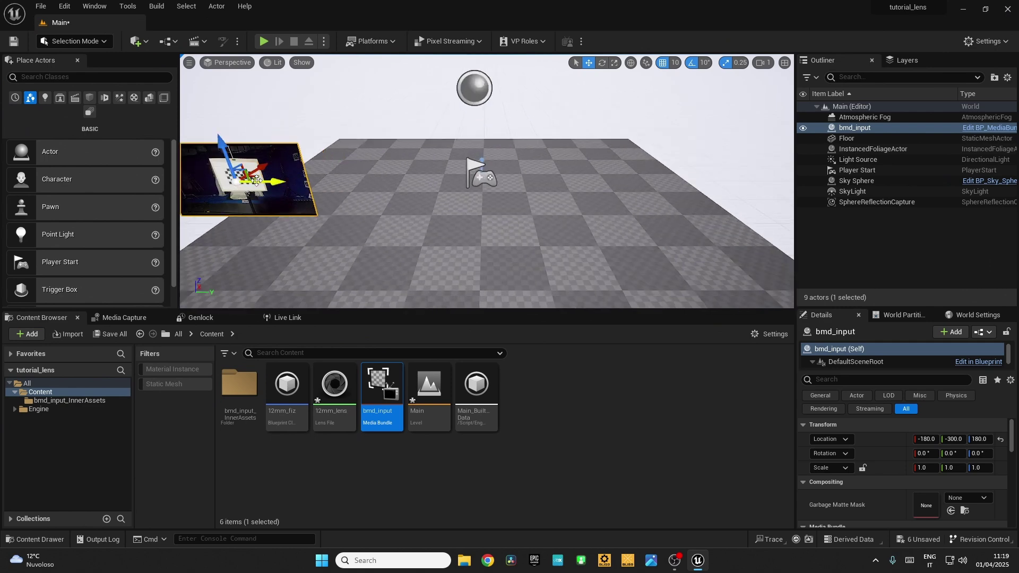
pyautogui.moveTo(312, 143); pyautogui.dragTo(312, 188)
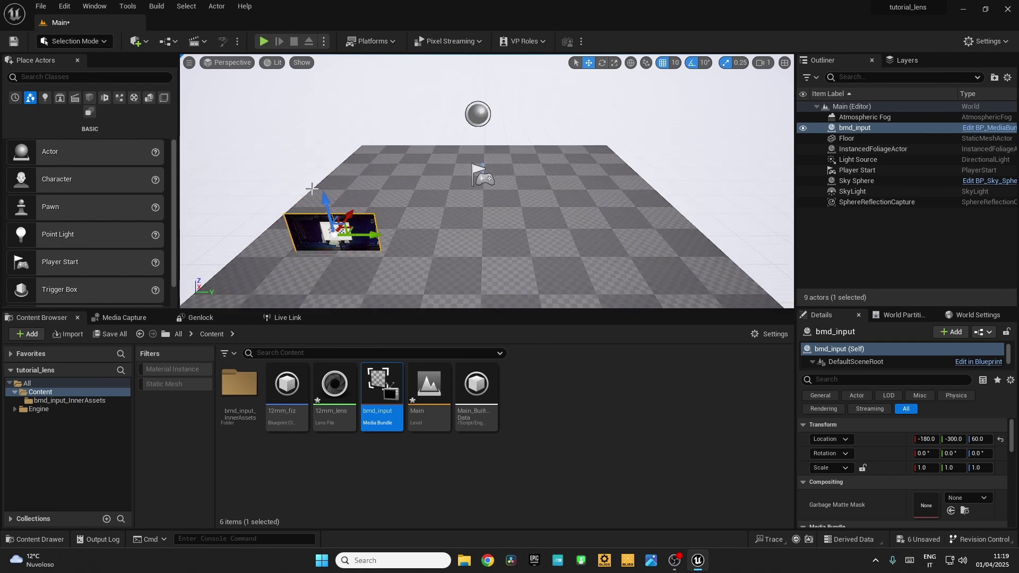
# Place a Virtual Production Checkerboard actor in the level at about 40, -30, 20, and keep it selected.
pyautogui.click(62, 102)
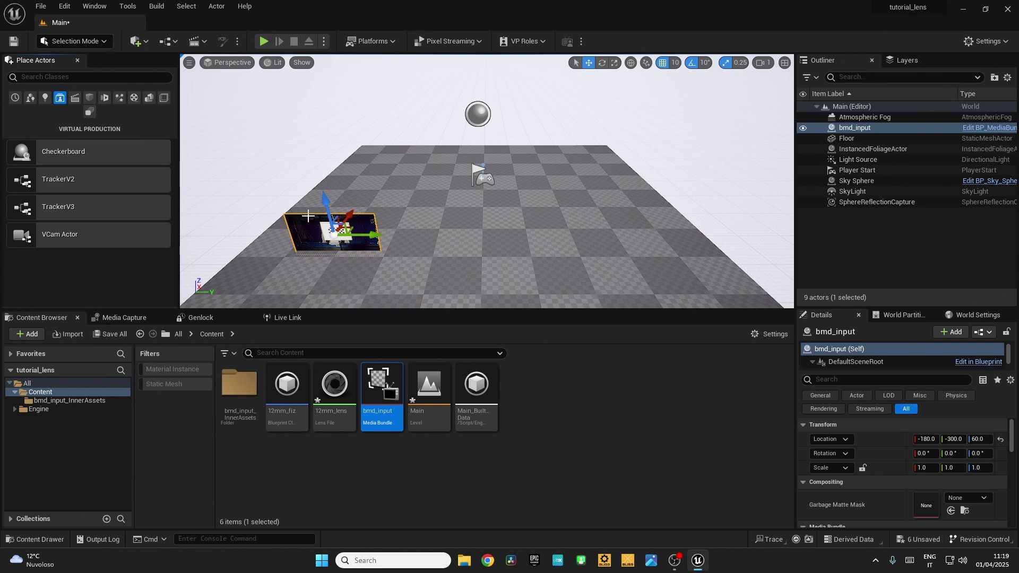
pyautogui.moveTo(47, 151); pyautogui.dragTo(515, 220)
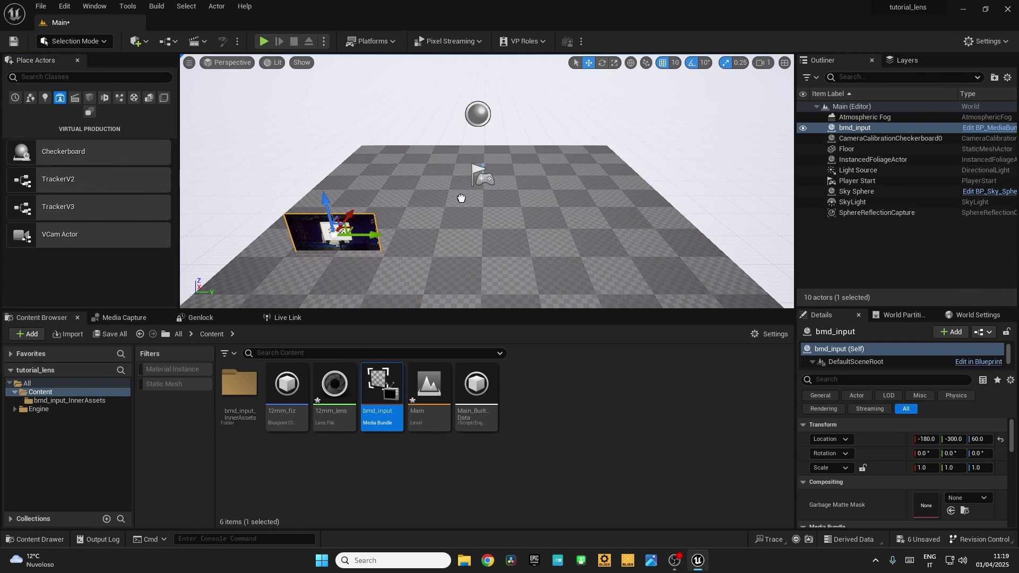
pyautogui.moveTo(462, 198); pyautogui.dragTo(472, 200)
pyautogui.press('f')
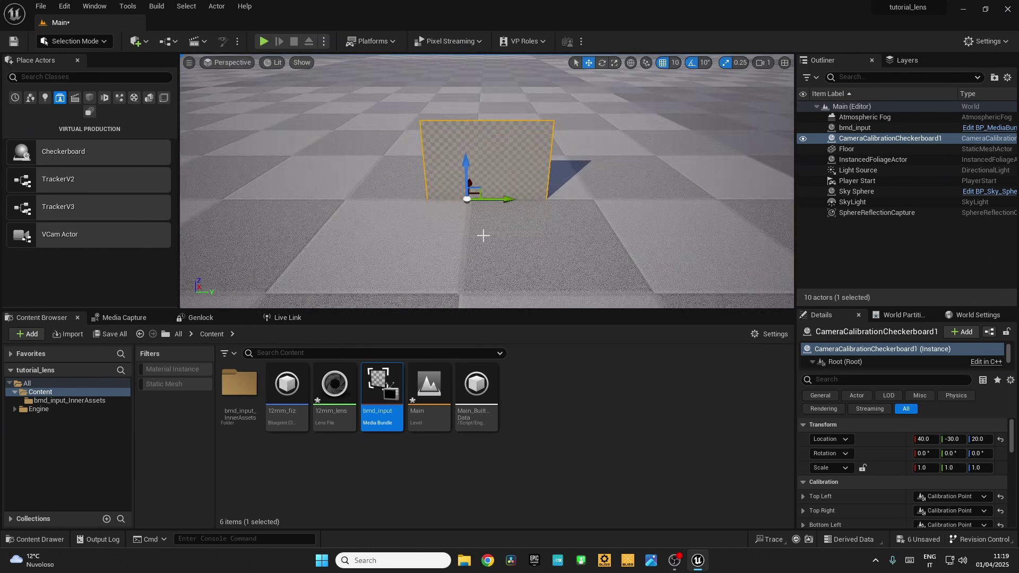
pyautogui.click(863, 140)
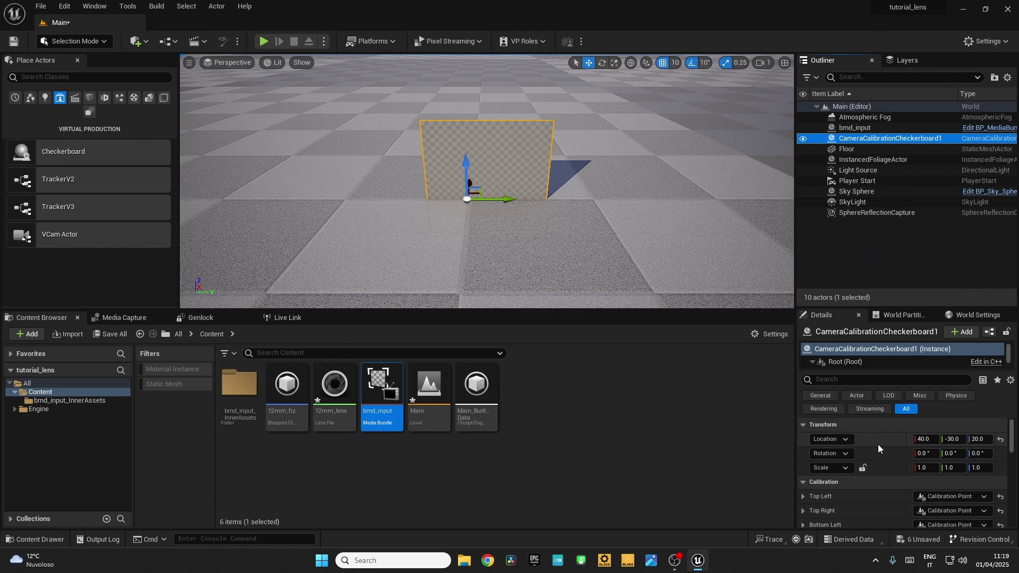
# Set the calibration checkerboard to 5 corner rows, 8 corner columns and a square side length of 2.7.
pyautogui.scroll(-2, 878, 444)
pyautogui.scroll(-4, 882, 447)
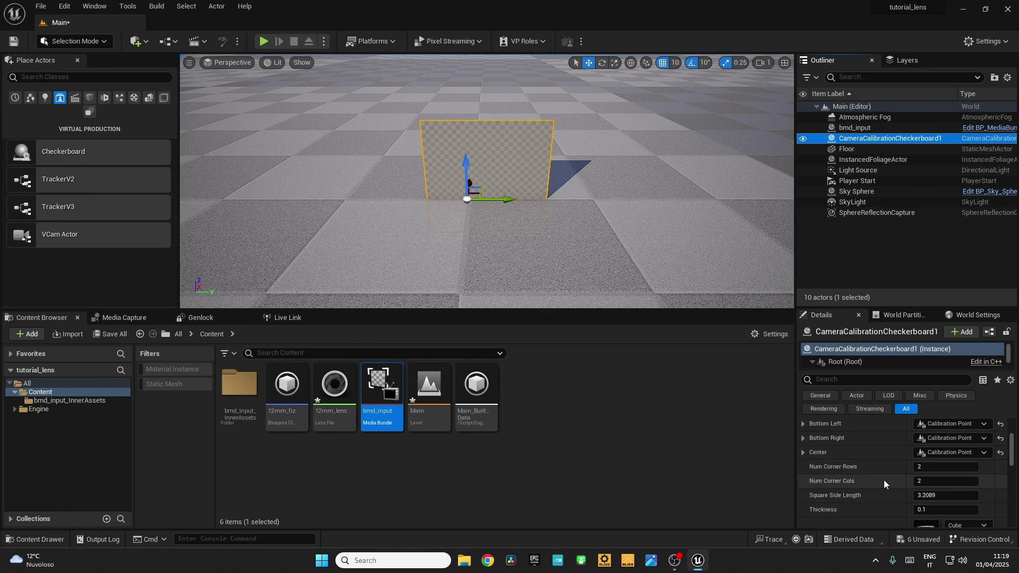
pyautogui.scroll(1, 870, 483)
pyautogui.click(931, 484)
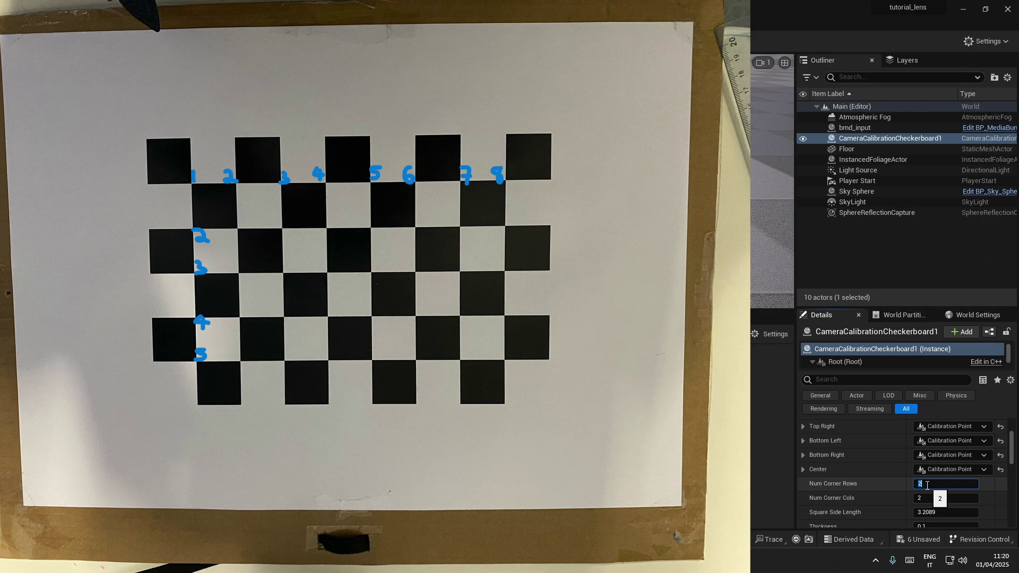
pyautogui.press('Tab')
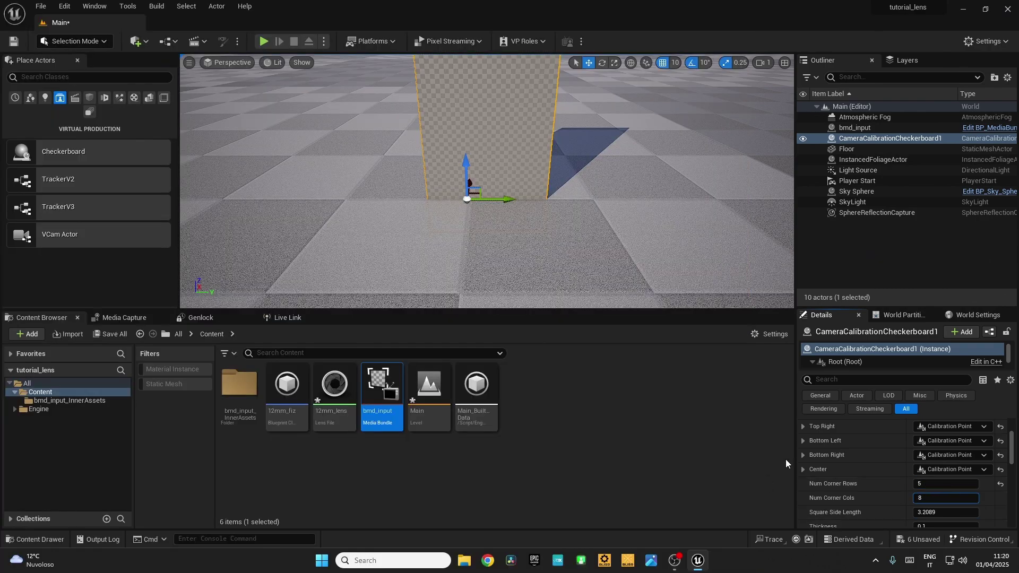
pyautogui.scroll(-2, 873, 476)
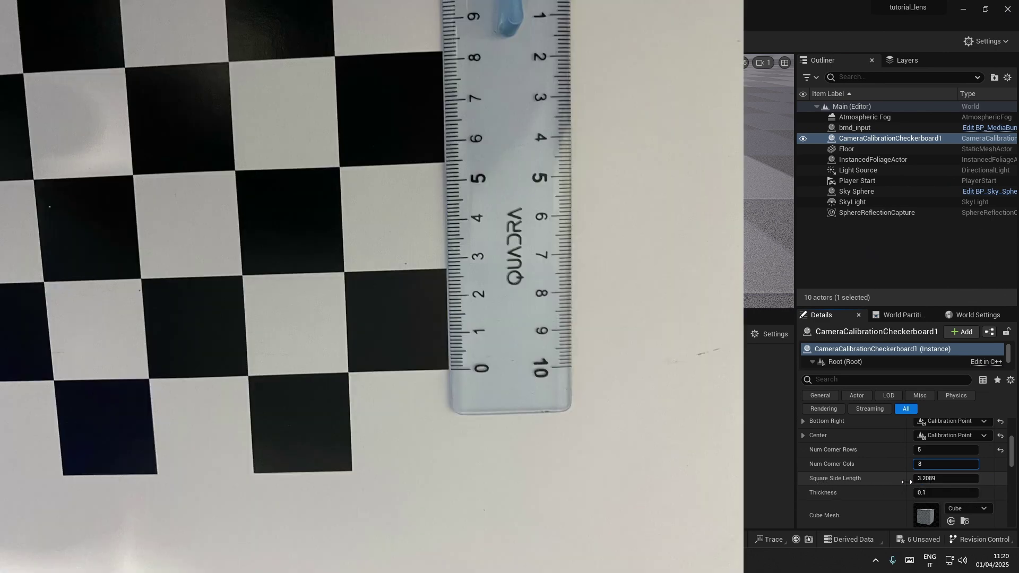
pyautogui.press('Tab')
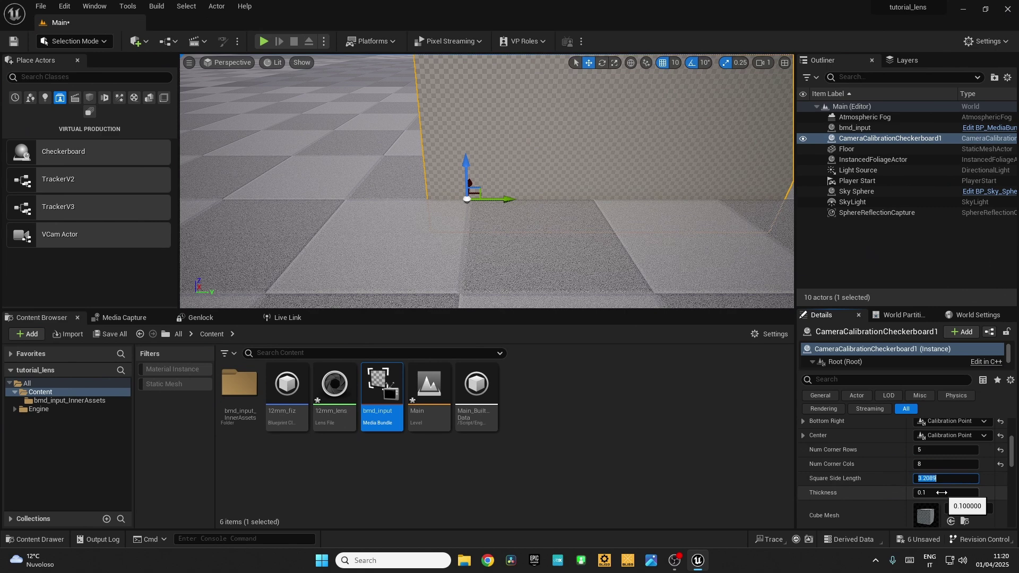
pyautogui.write('2.7')
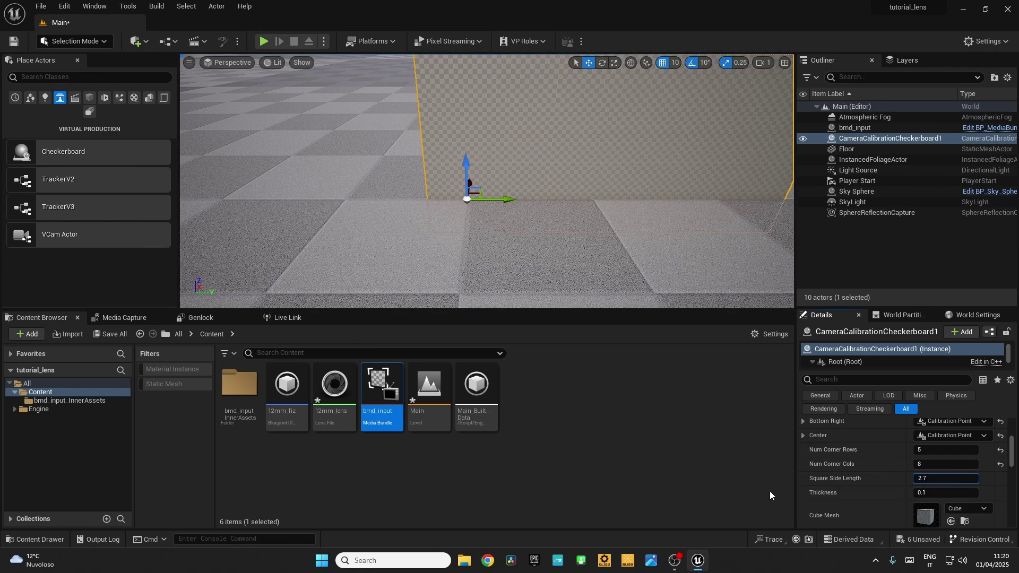
pyautogui.click(888, 461)
# Assign the magenta AliasReference material to the checkerboard's odd cubes and a white AnimSharing material to its even cubes.
pyautogui.scroll(-3, 889, 460)
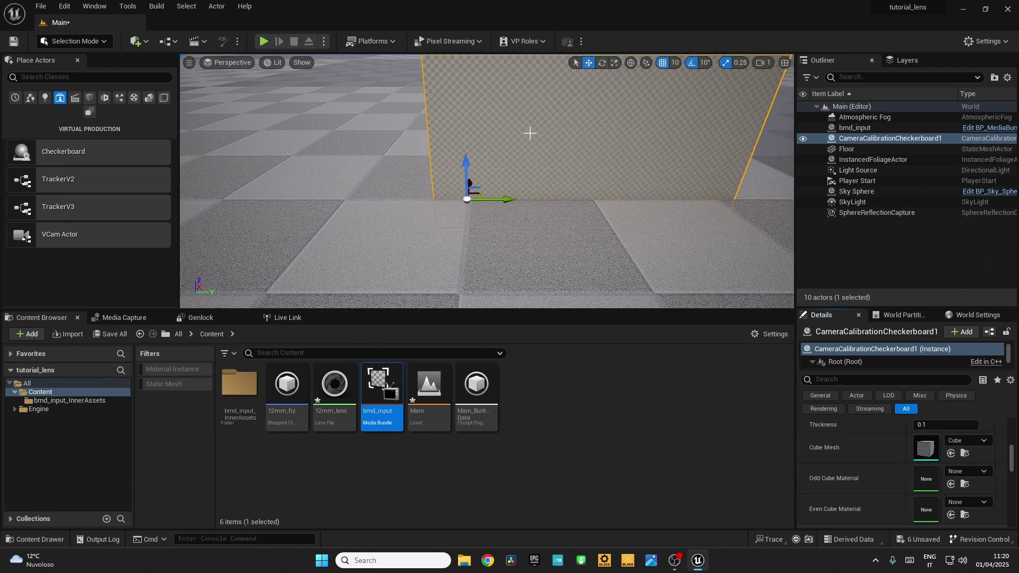
pyautogui.click(966, 472)
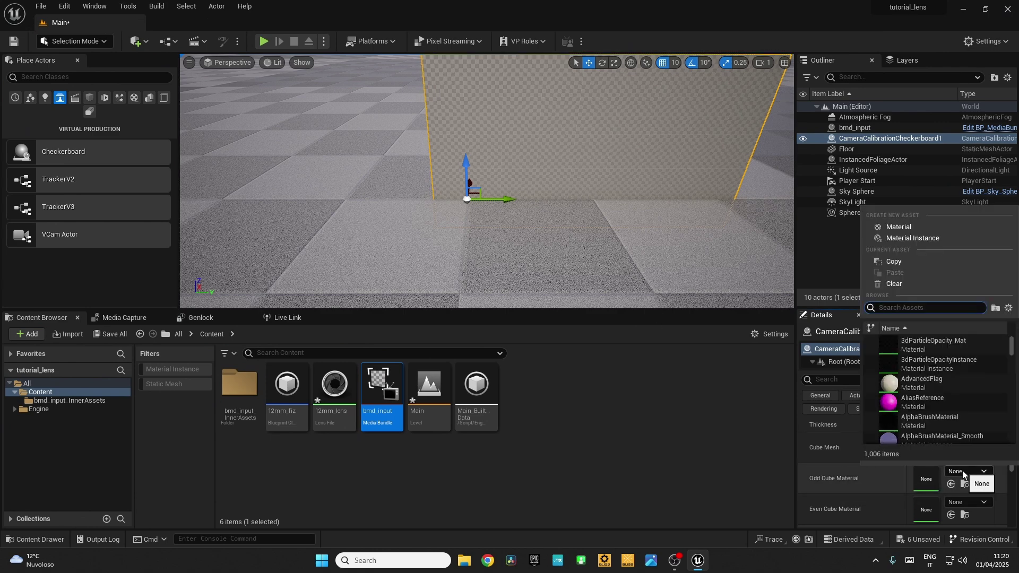
pyautogui.click(897, 405)
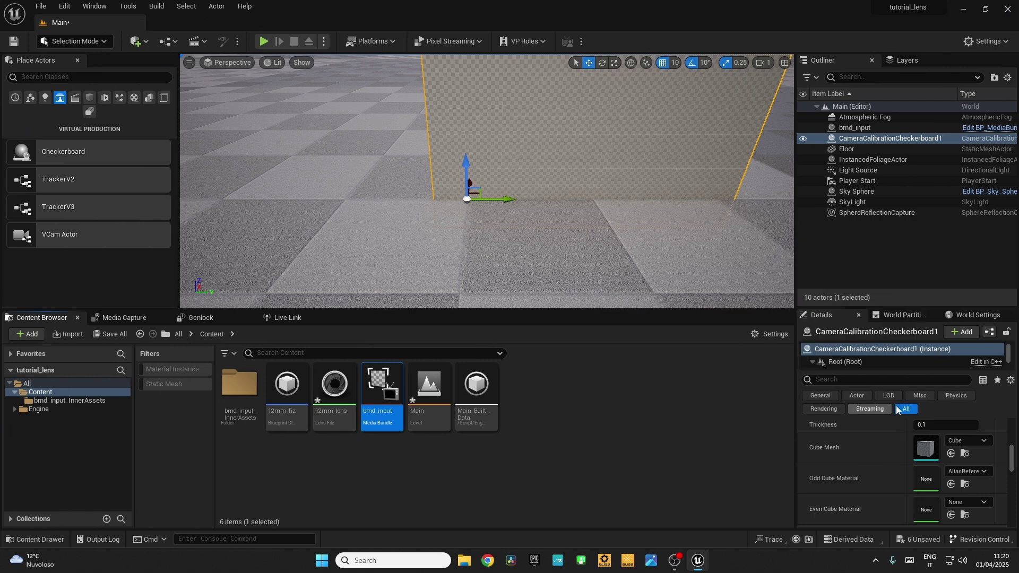
pyautogui.click(969, 504)
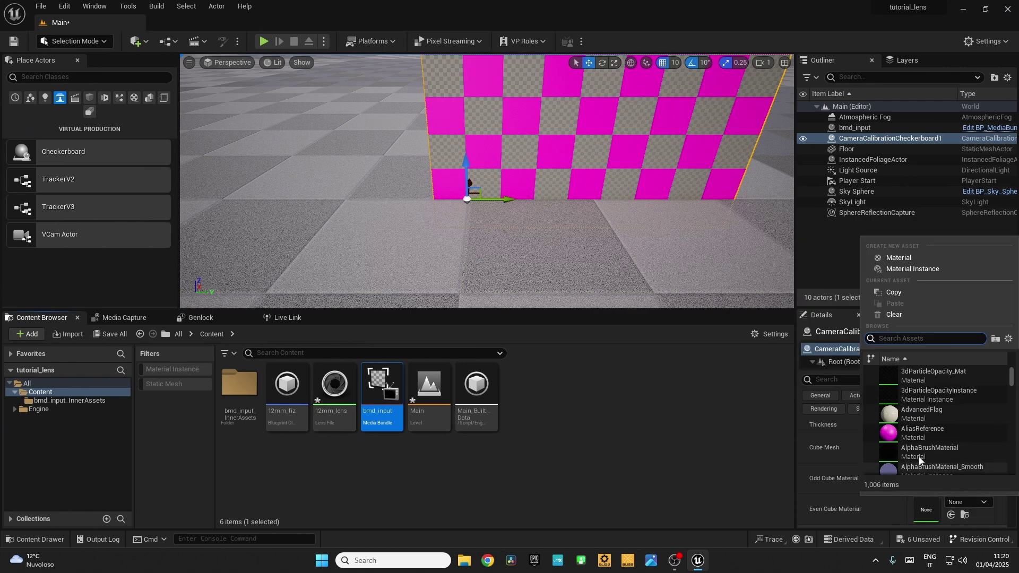
pyautogui.scroll(-1, 921, 452)
pyautogui.click(921, 452)
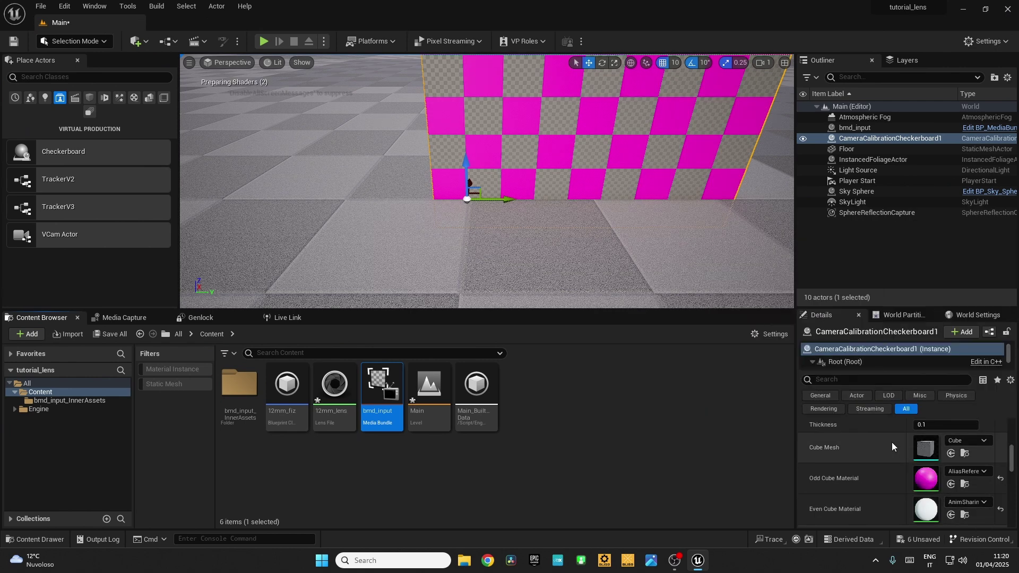
# Create a Cine Camera Actor at the current viewport location, facing the whole checkerboard from farther back.
pyautogui.scroll(-5, 658, 212)
pyautogui.scroll(5, 637, 212)
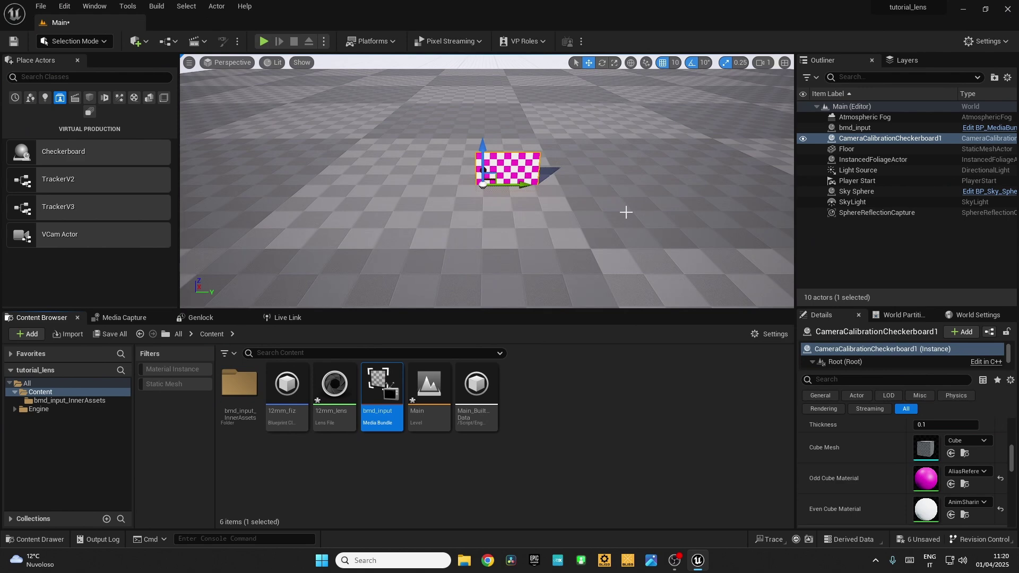
pyautogui.scroll(-4, 627, 213)
pyautogui.click(191, 63)
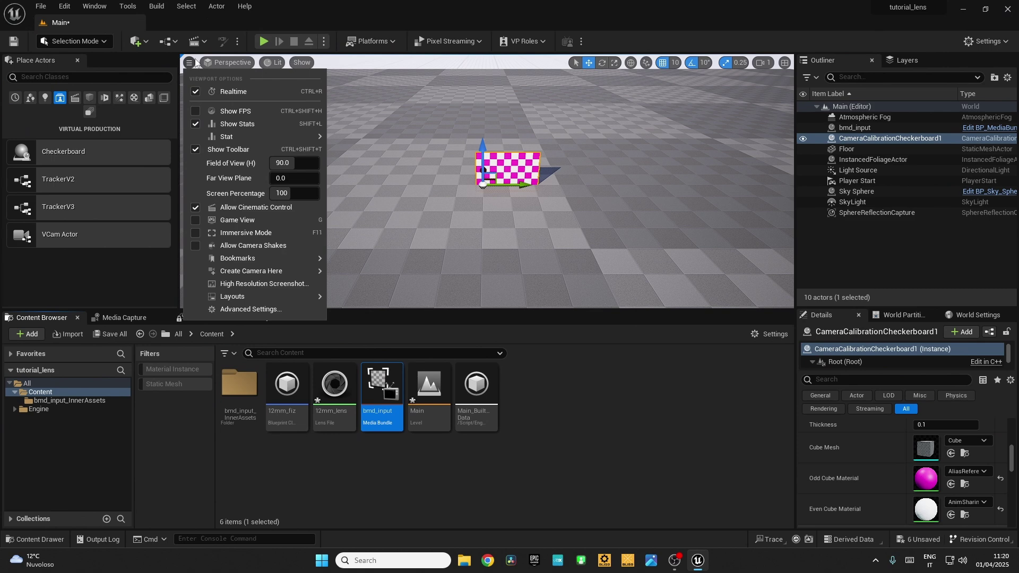
pyautogui.moveTo(266, 270)
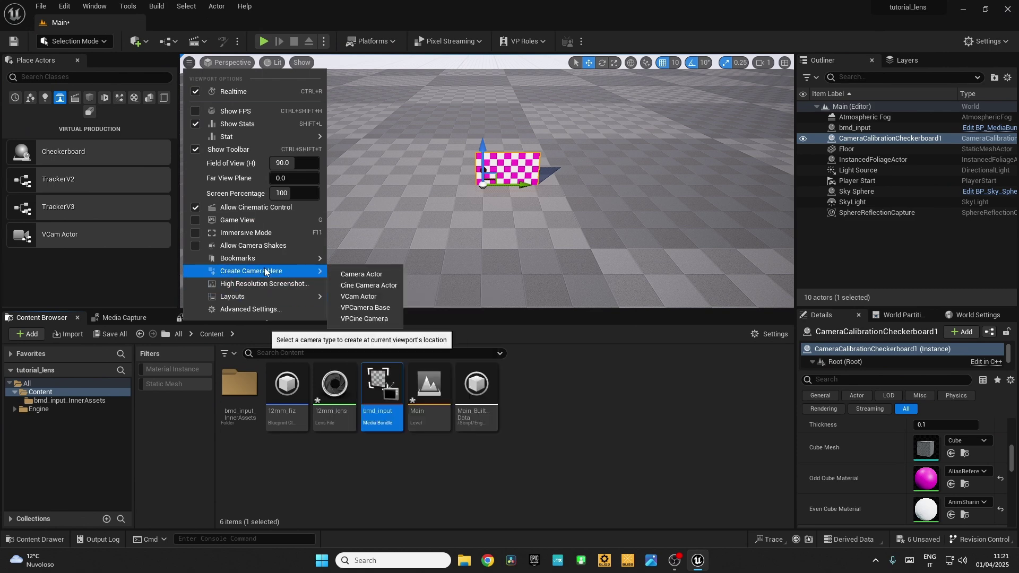
pyautogui.click(370, 288)
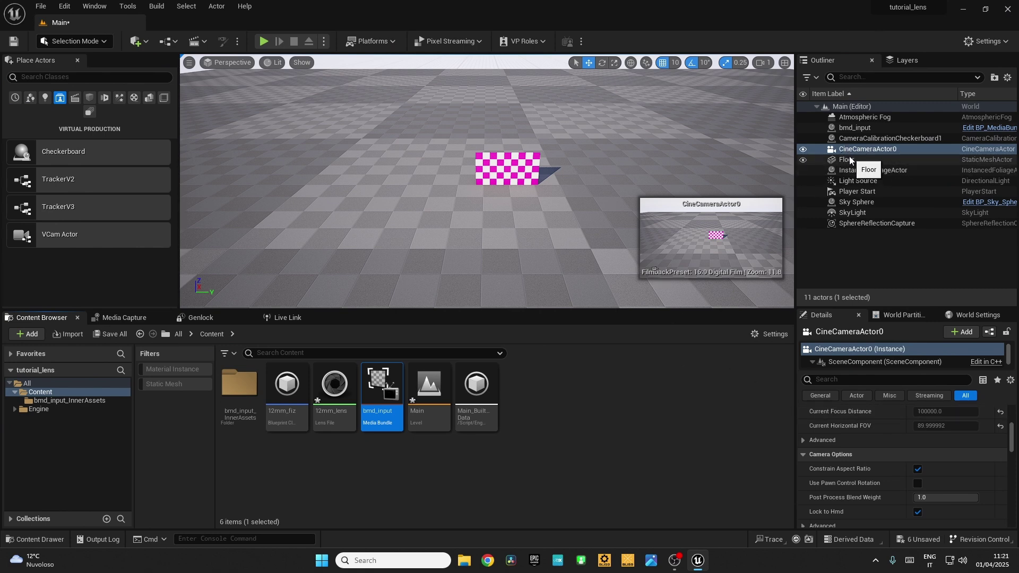
pyautogui.click(770, 428)
# Add a Live Link Component Controller to the cine camera actor and name it fiz.
pyautogui.click(865, 150)
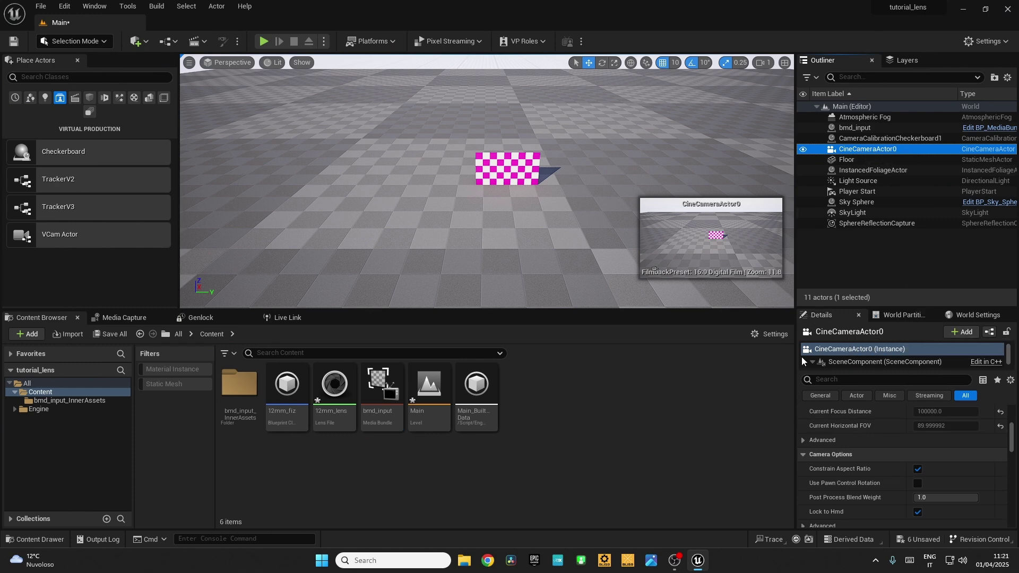
pyautogui.click(967, 333)
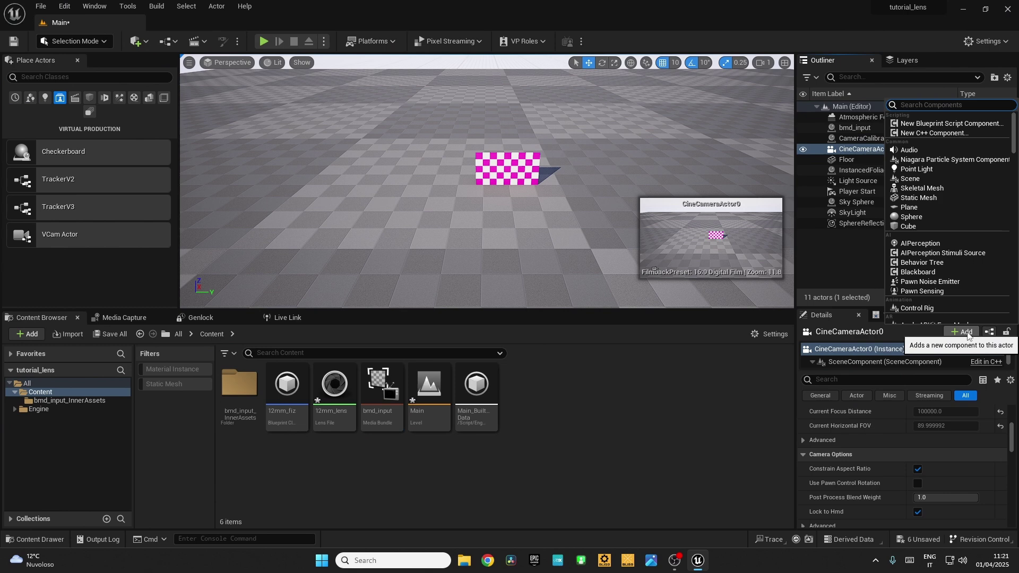
pyautogui.write('live')
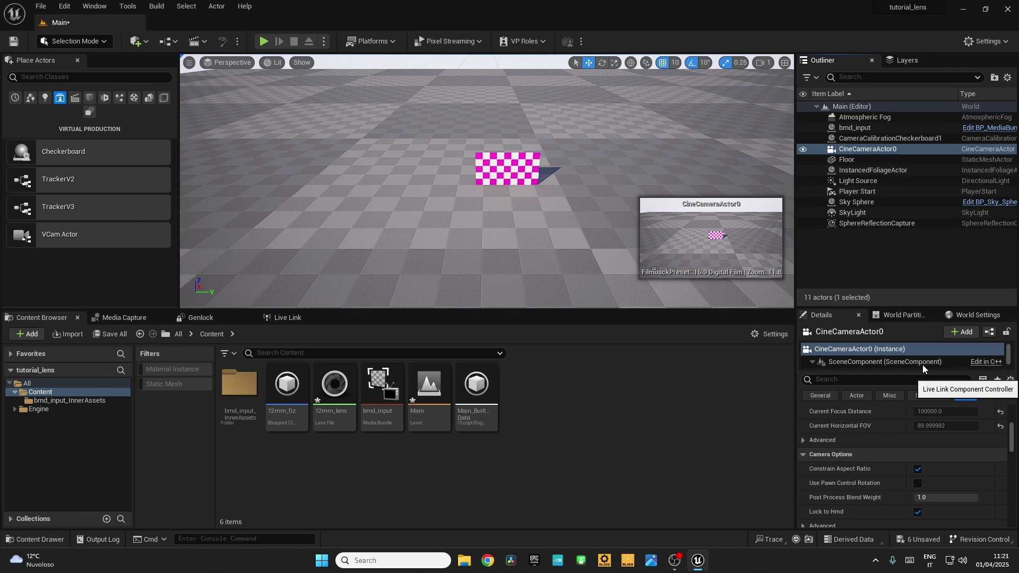
pyautogui.click(923, 365)
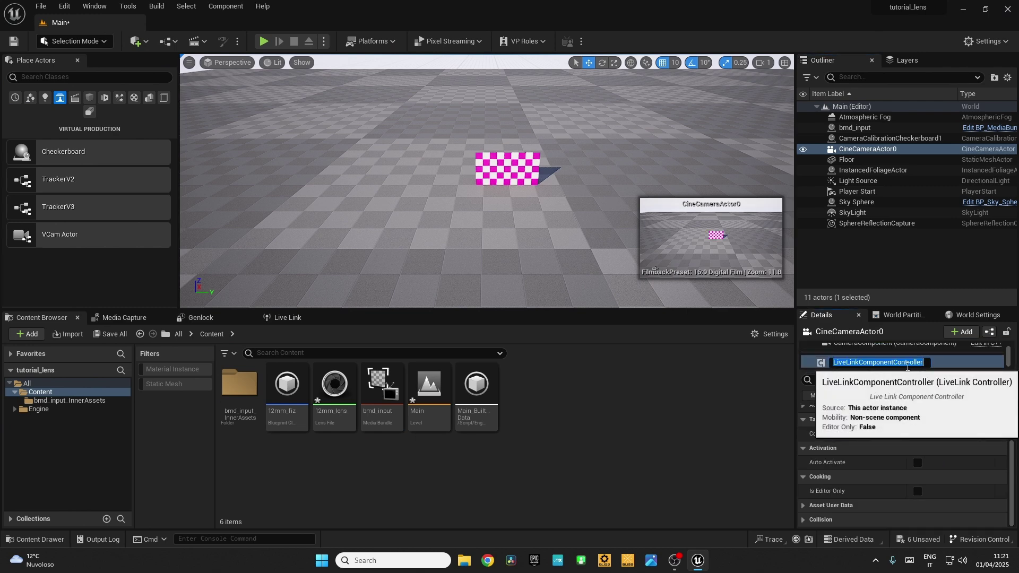
pyautogui.write('fiz')
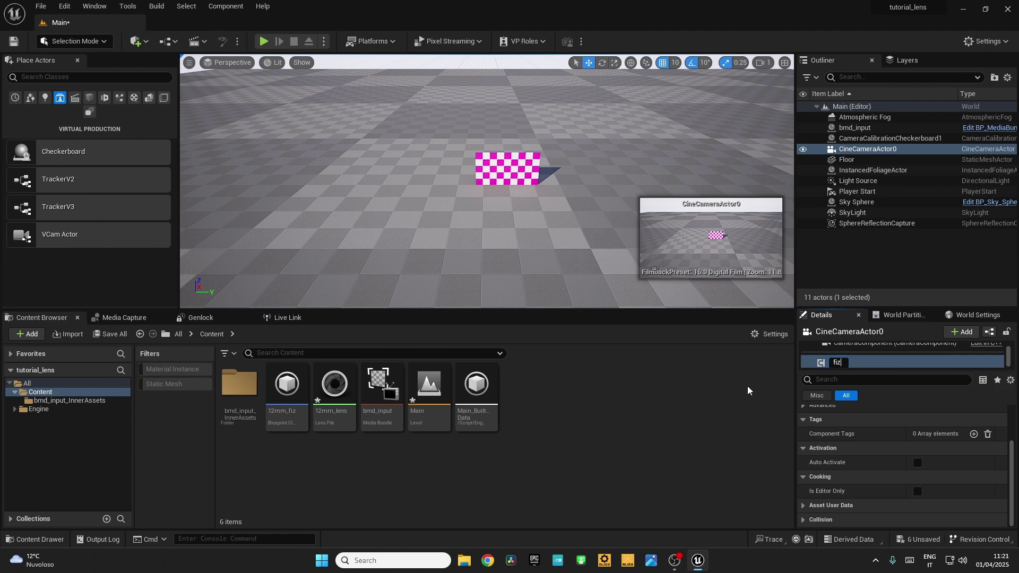
pyautogui.press('Return')
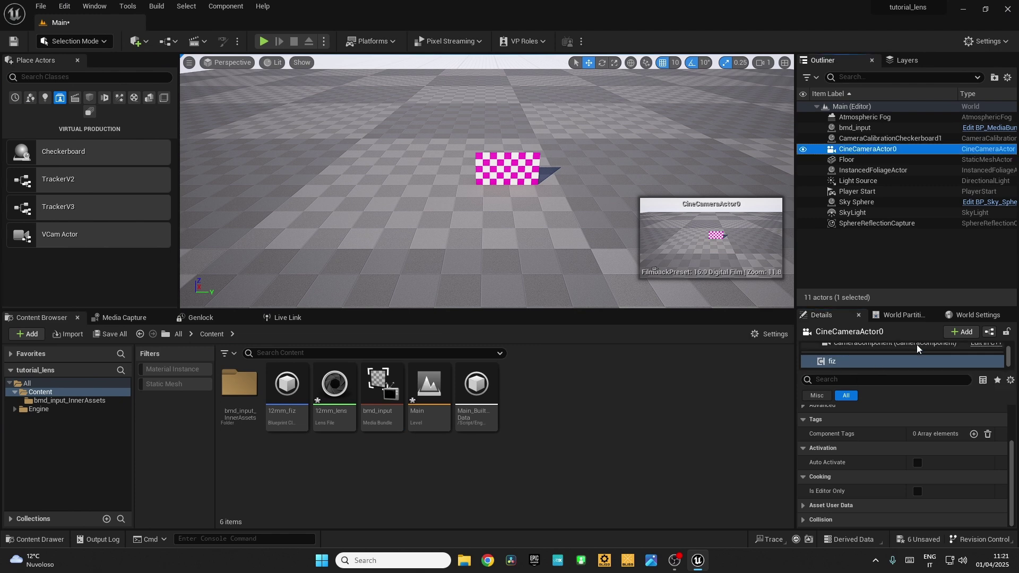
# Add a Lens component to the cine camera actor, keeping its default name.
pyautogui.click(962, 333)
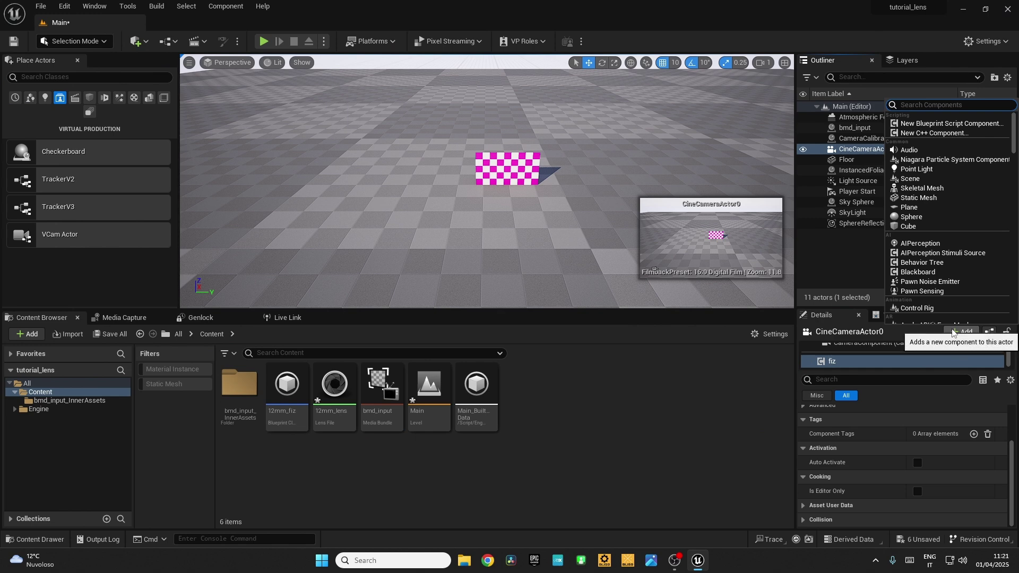
pyautogui.write('len')
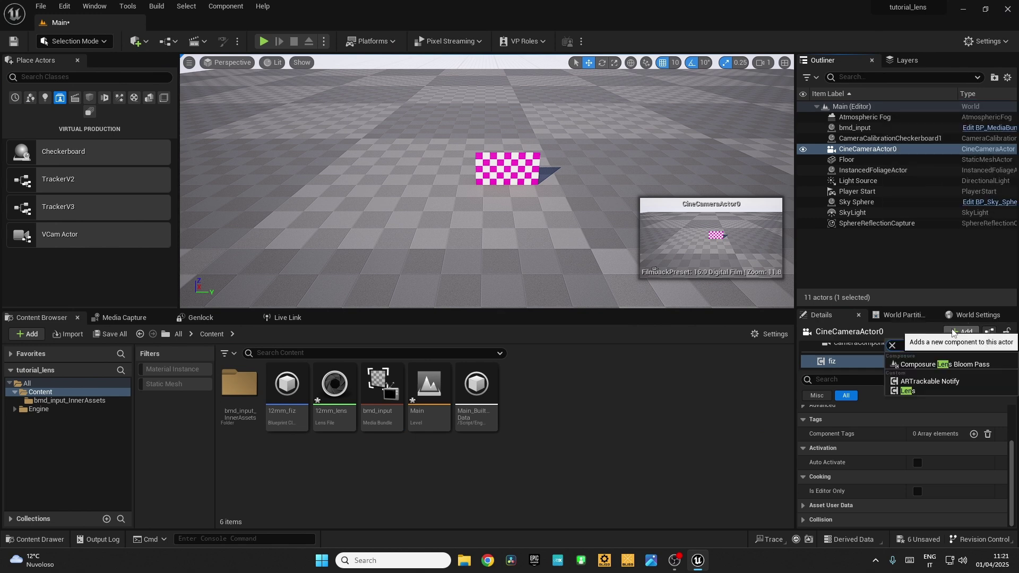
pyautogui.click(910, 391)
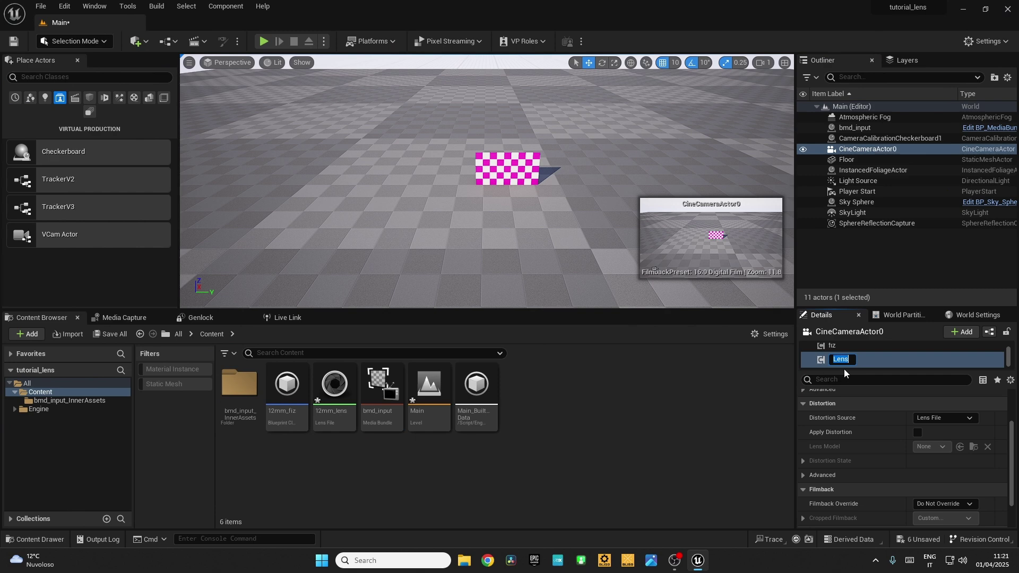
pyautogui.press('Return')
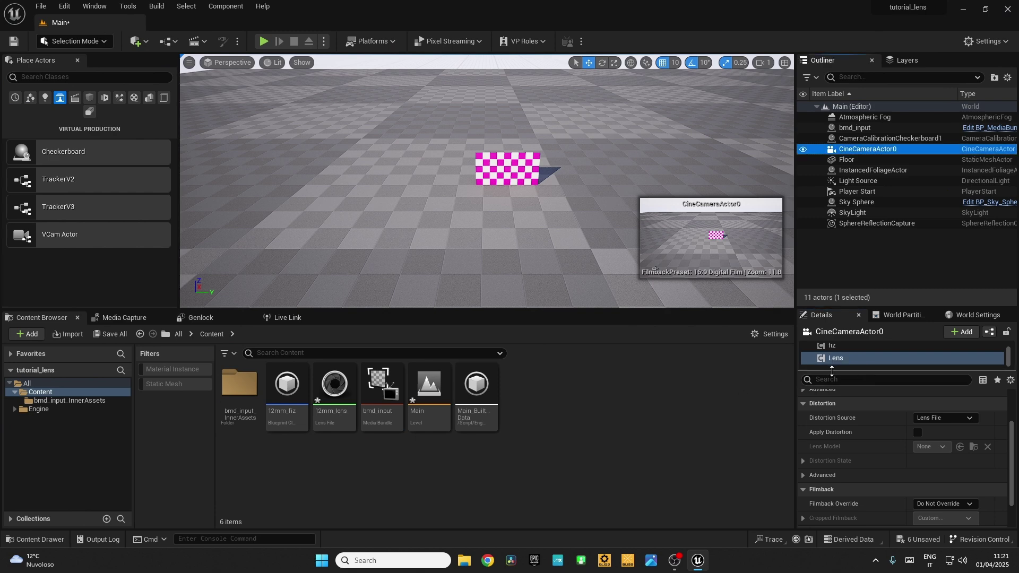
# Configure the camera's Lens component with the 12mm_lens lens file, Filmback Override from Lens File, and Apply Distortion enabled.
pyautogui.click(830, 359)
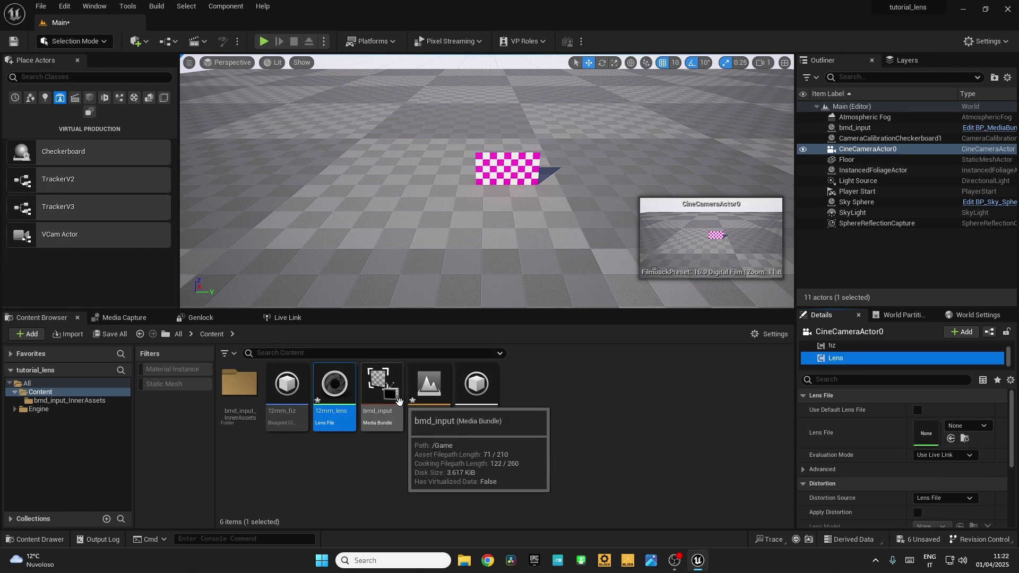
pyautogui.click(952, 439)
pyautogui.scroll(-4, 954, 489)
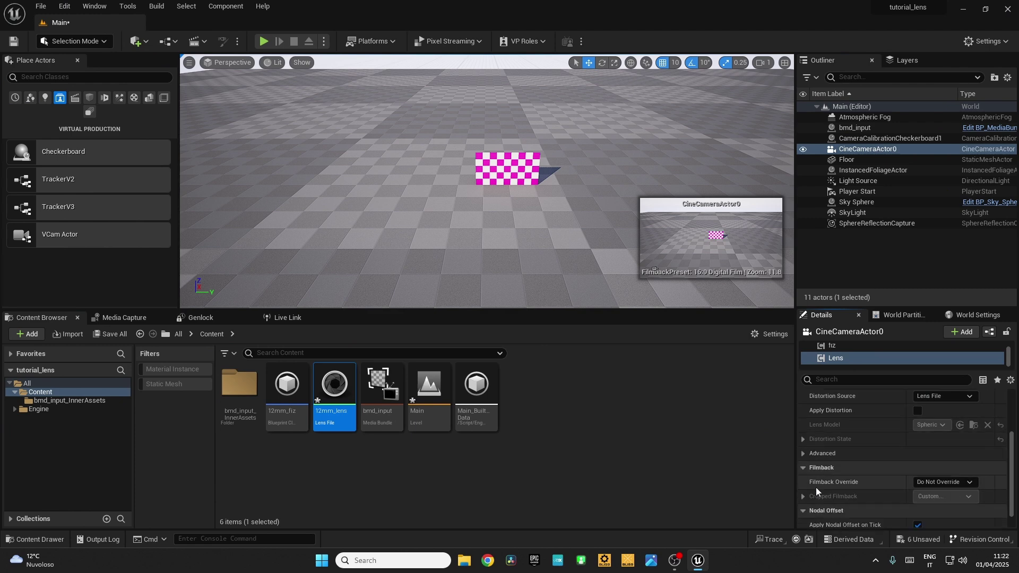
pyautogui.click(956, 482)
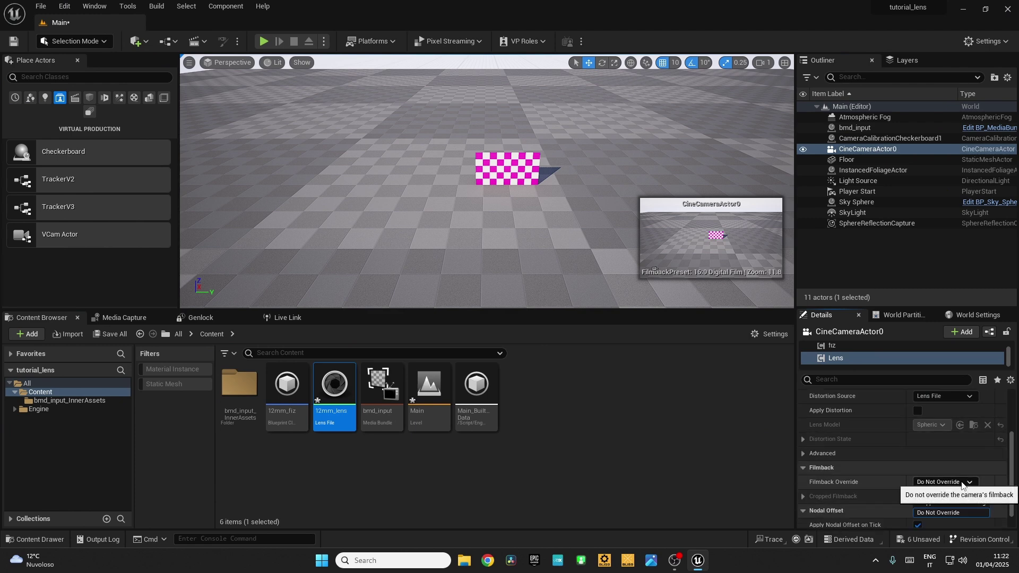
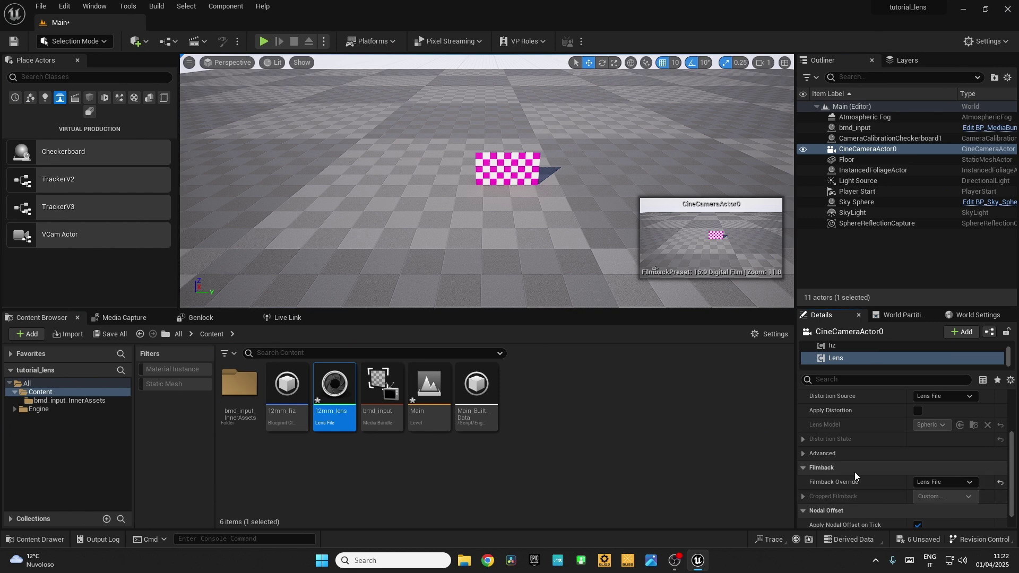
pyautogui.scroll(2, 856, 473)
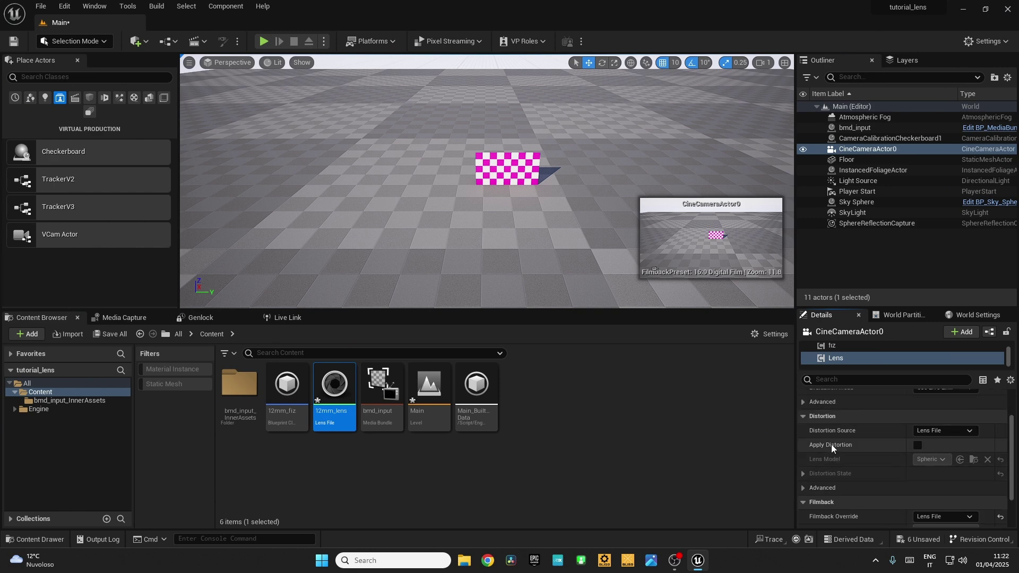
pyautogui.click(917, 446)
pyautogui.click(626, 453)
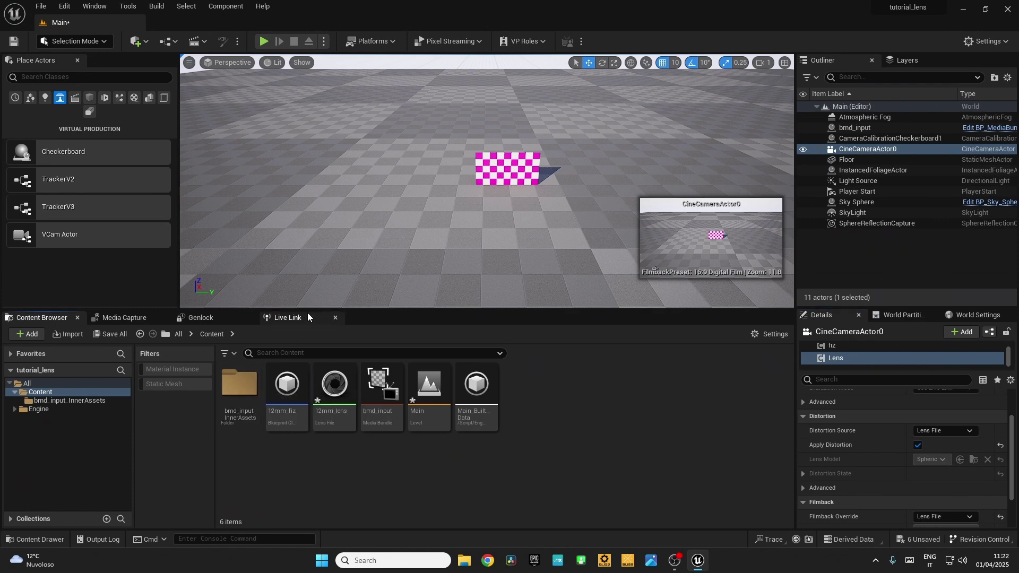
# Bring up the Live Link streaming manager in place of the project's content assets.
pyautogui.click(285, 319)
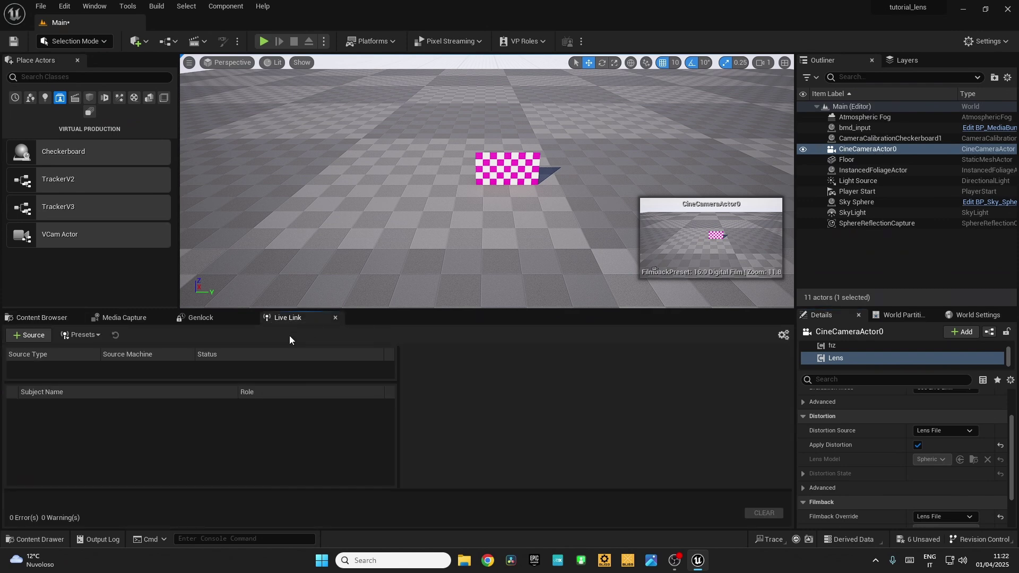
pyautogui.click(95, 6)
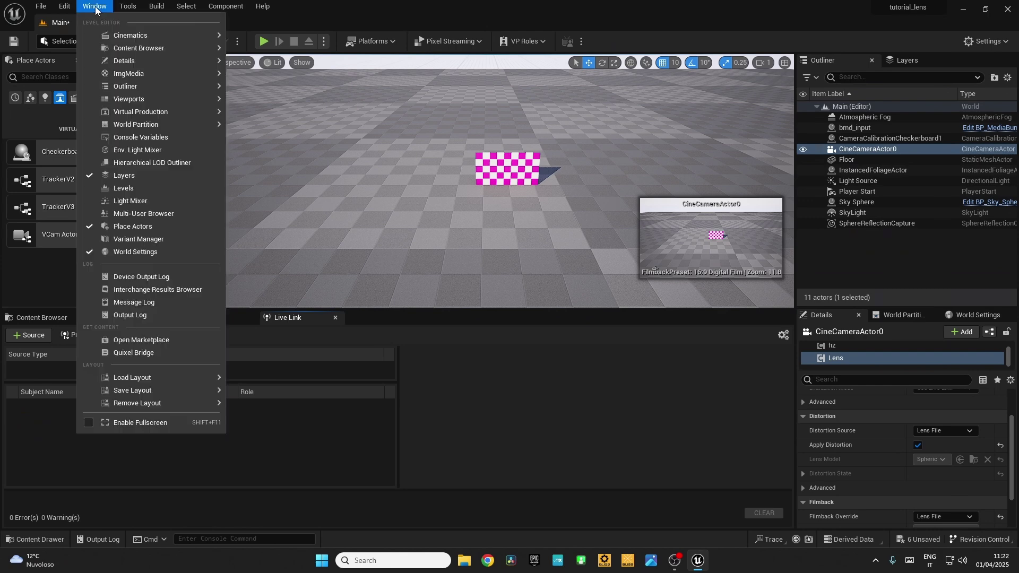
pyautogui.moveTo(147, 118)
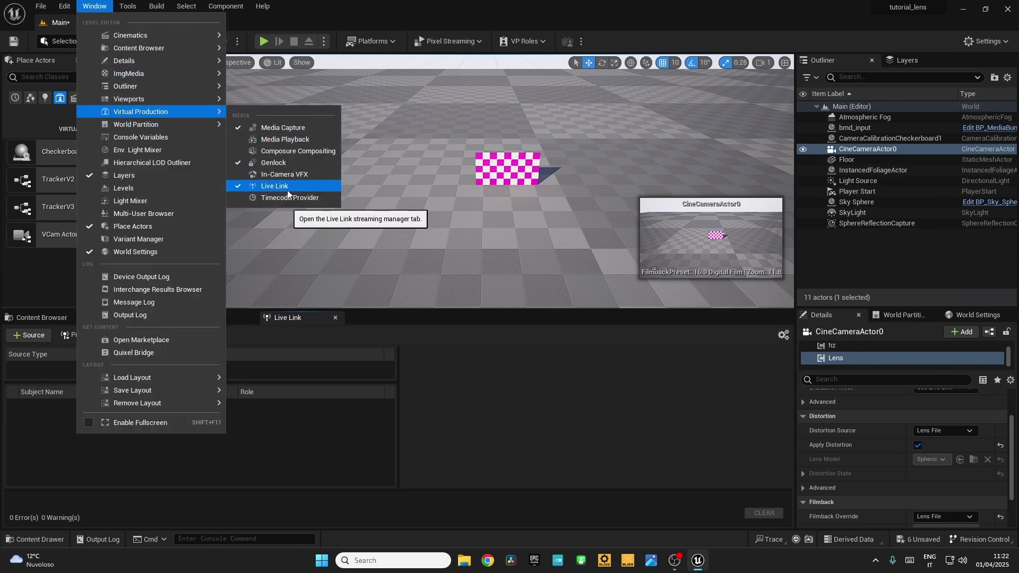
pyautogui.click(294, 350)
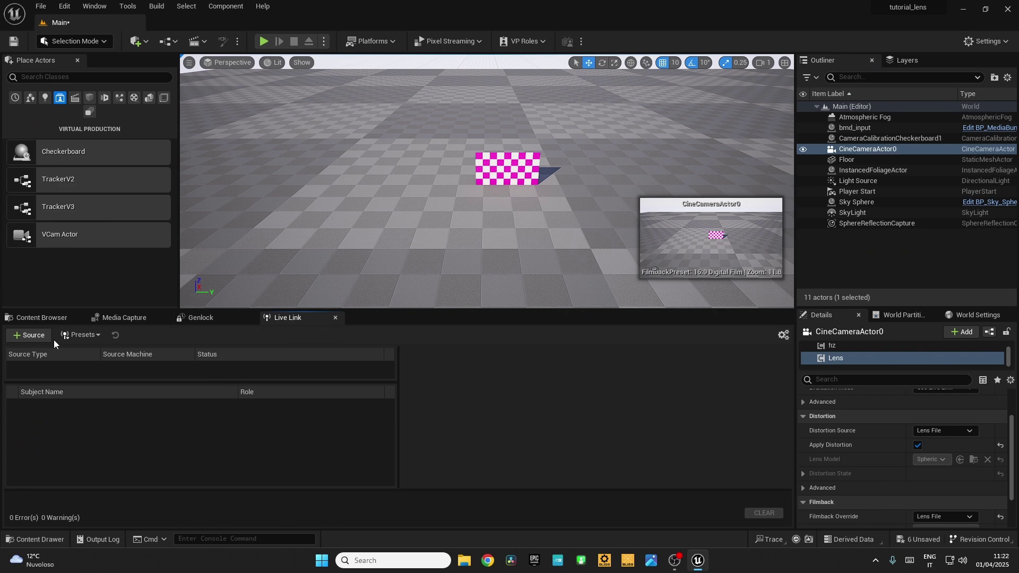
# Add a Live Link virtual subject with the 12mm_fiz role, keeping the default name Virtual.
pyautogui.click(32, 339)
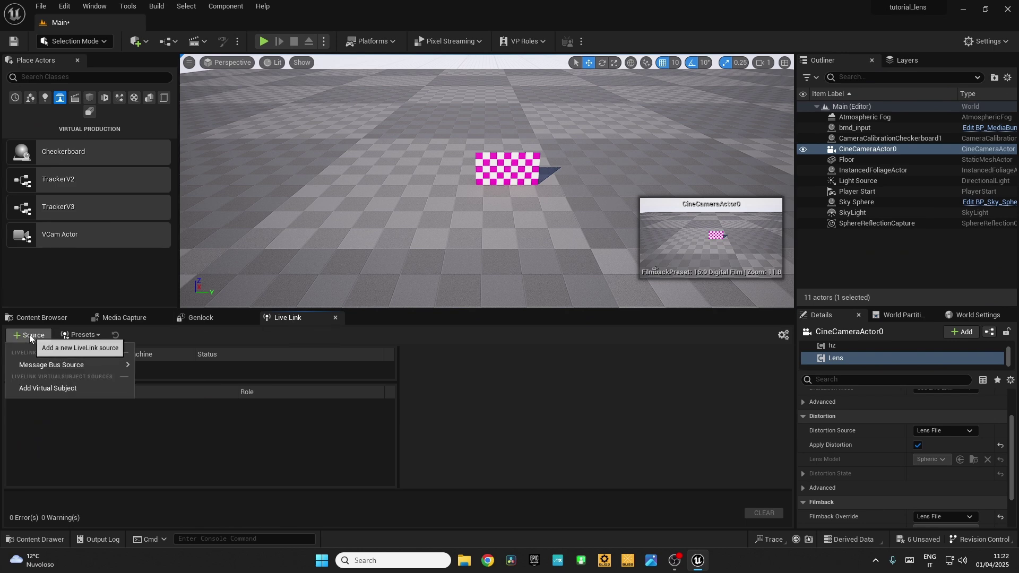
pyautogui.click(50, 388)
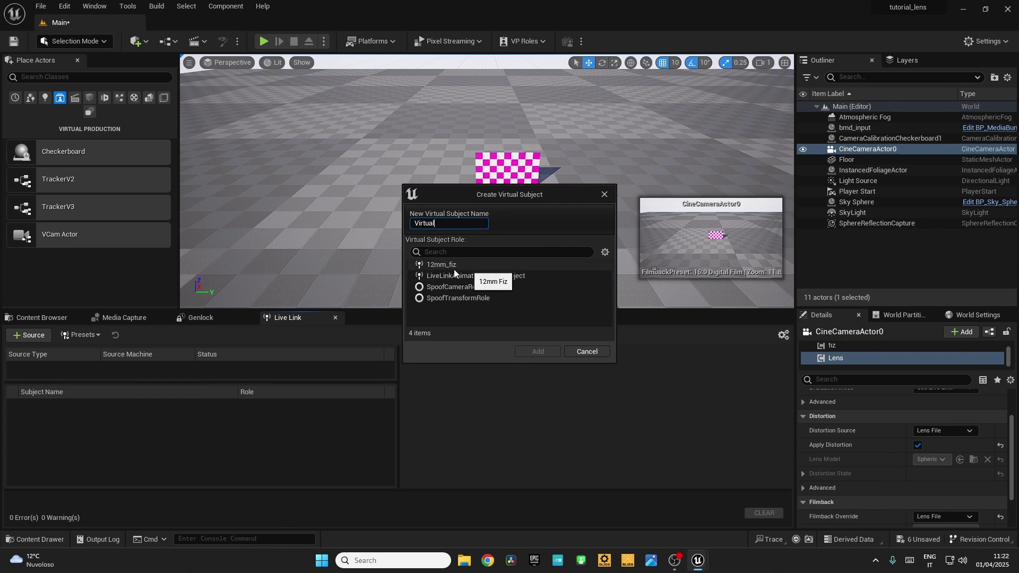
pyautogui.click(458, 266)
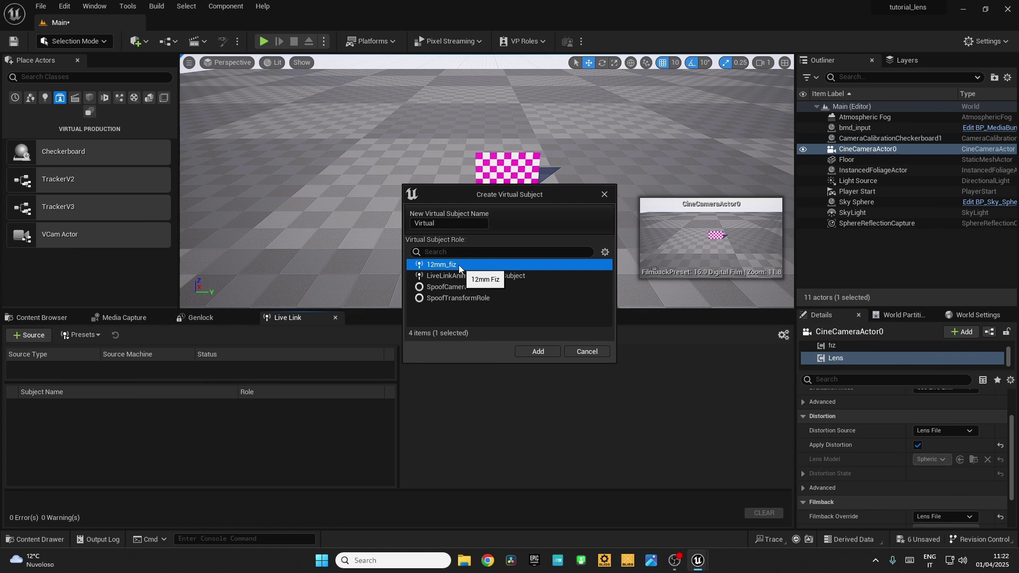
pyautogui.click(540, 350)
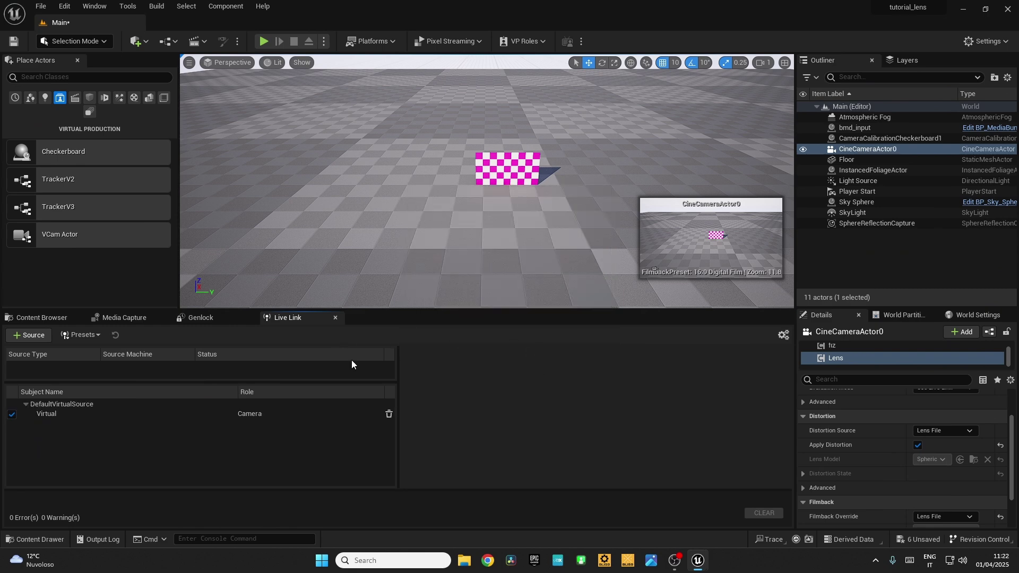
# Assign the Virtual subject as the Subject Representation of the cine camera's fiz Live Link controller.
pyautogui.click(870, 150)
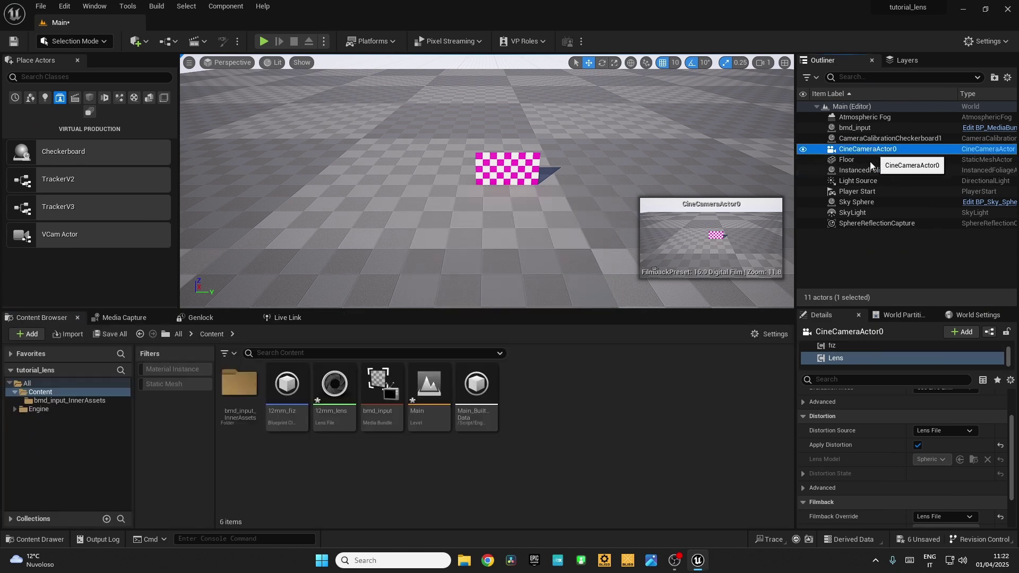
pyautogui.scroll(1, 852, 356)
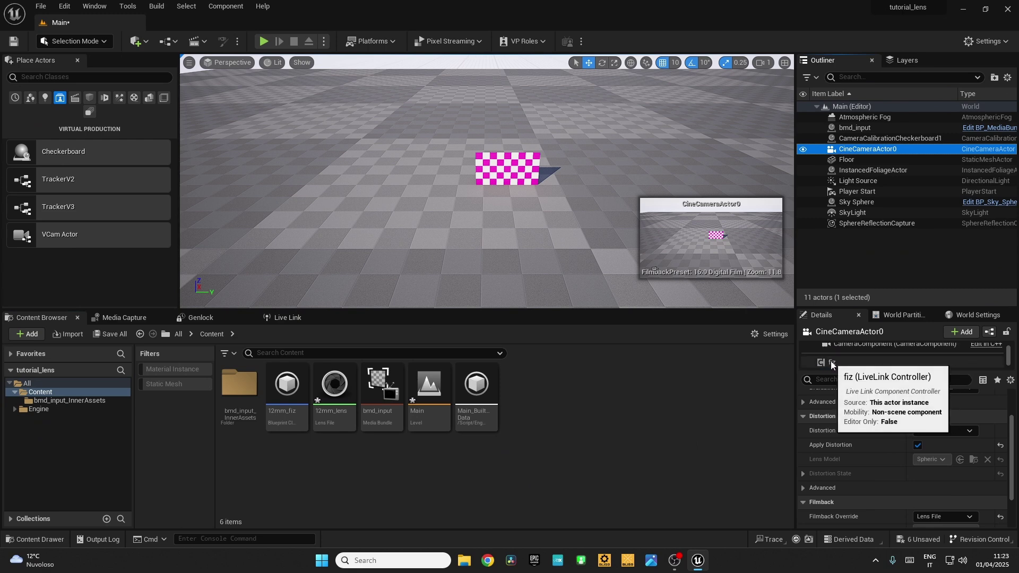
pyautogui.click(832, 363)
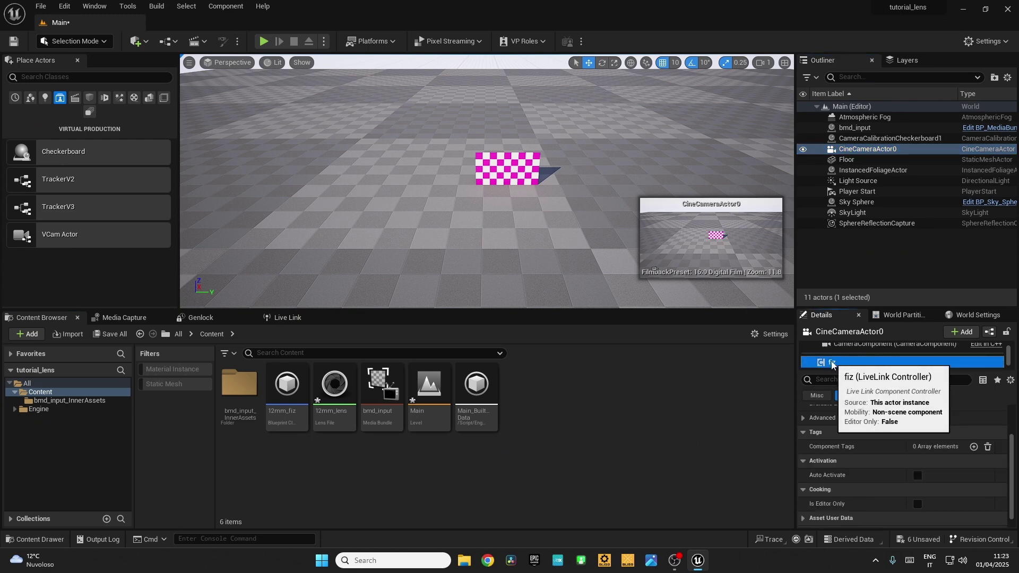
pyautogui.scroll(3, 907, 463)
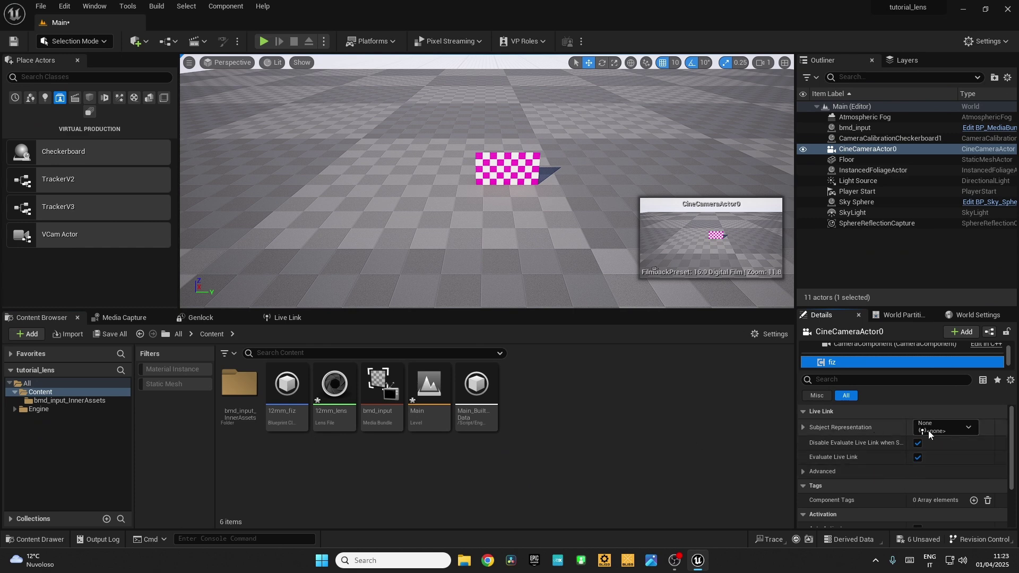
pyautogui.click(964, 429)
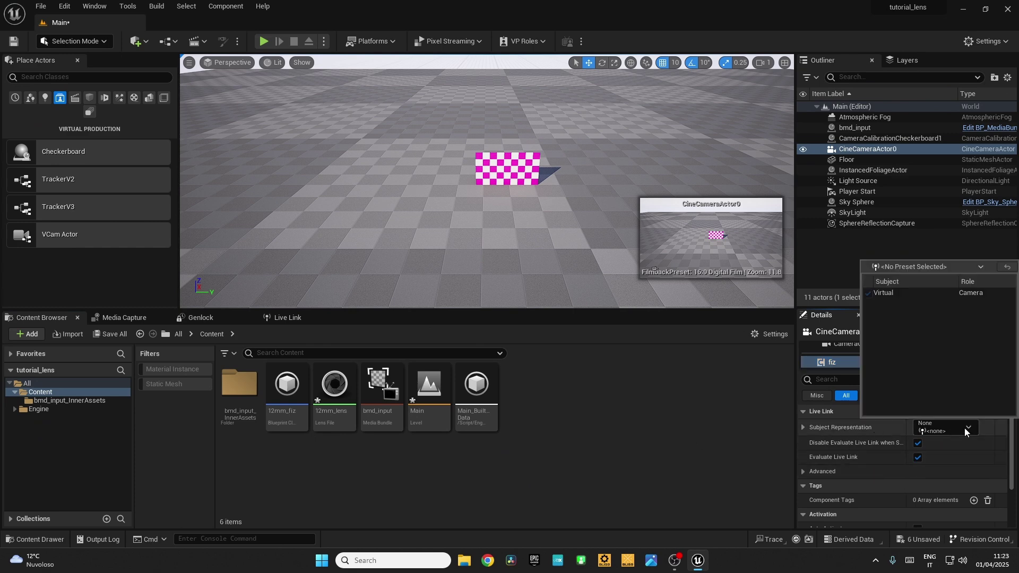
pyautogui.click(894, 294)
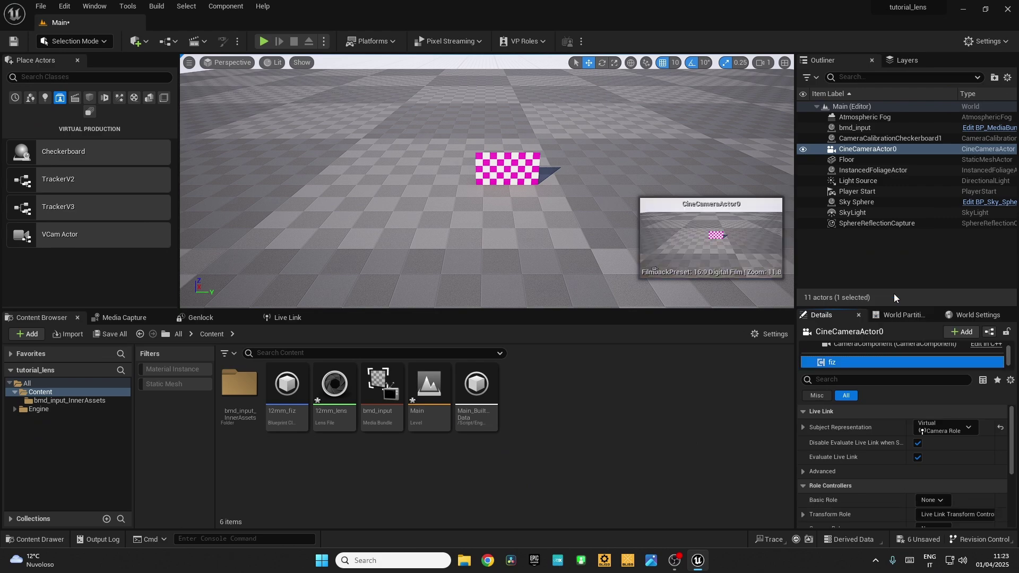
# Open the 12mm_lens lens file and set its sensor dimensions to 18.96 by 10.
pyautogui.doubleClick(334, 390)
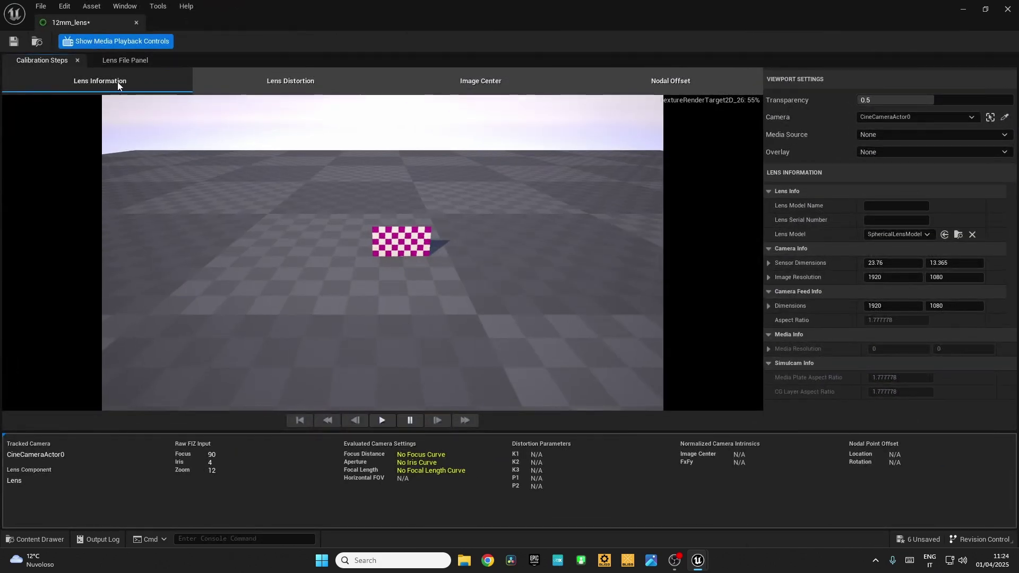
pyautogui.click(886, 265)
pyautogui.write('18.9')
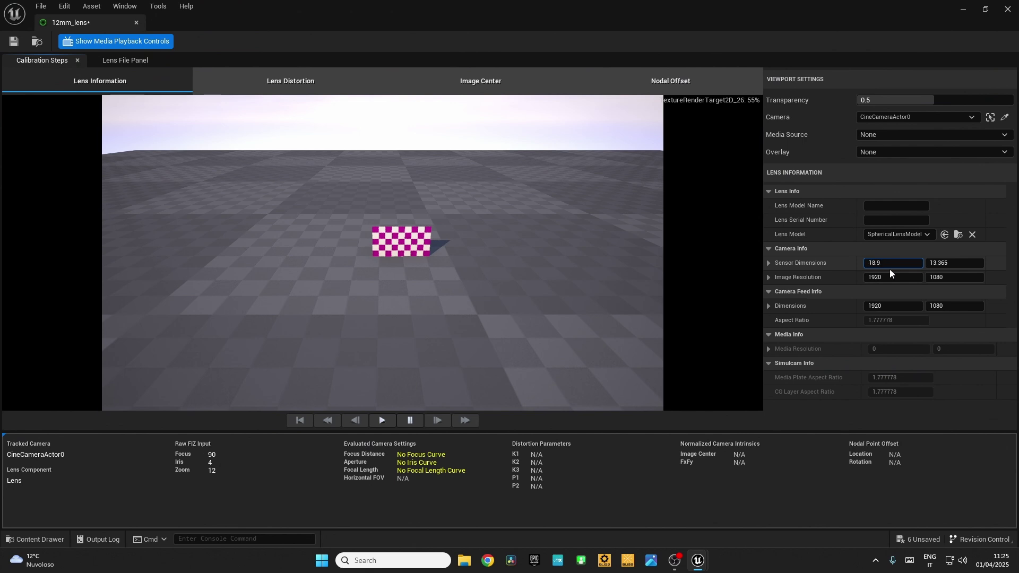
pyautogui.write('6')
pyautogui.press('Tab')
pyautogui.write('1')
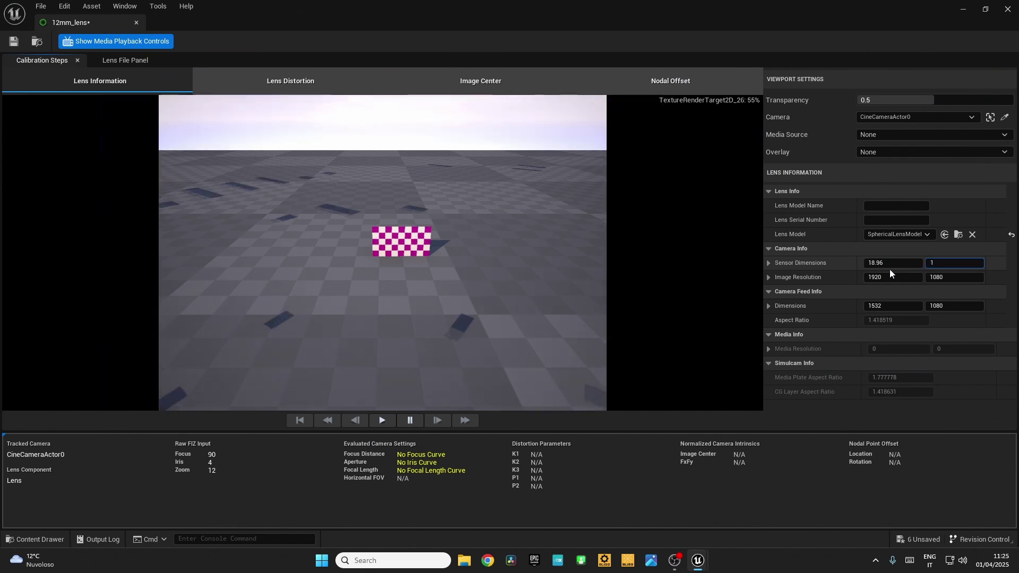
pyautogui.write('0')
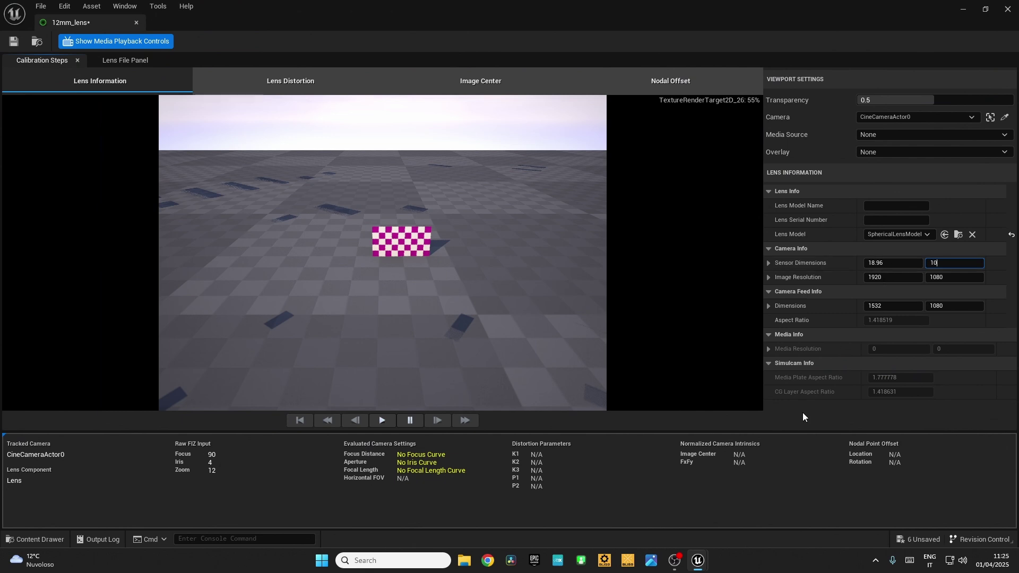
pyautogui.press('Return')
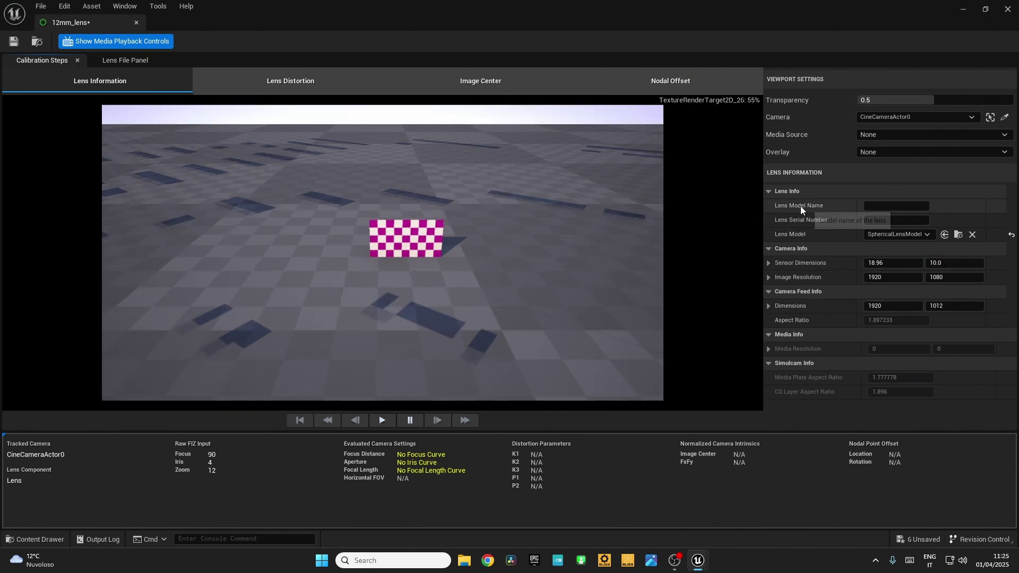
# Enter 12mm as the lens model name in the lens information.
pyautogui.click(884, 207)
pyautogui.write('12')
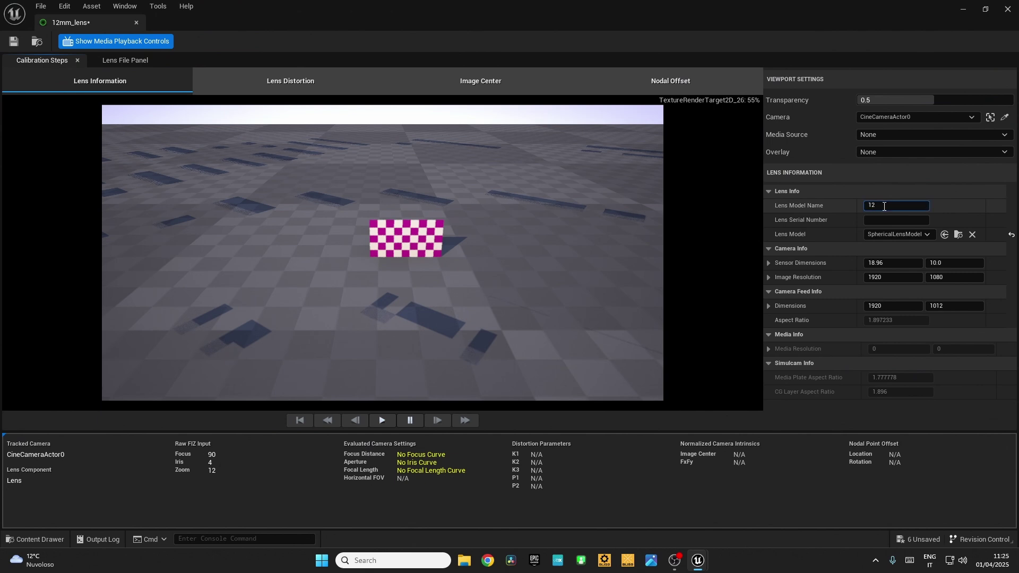
pyautogui.write('mm')
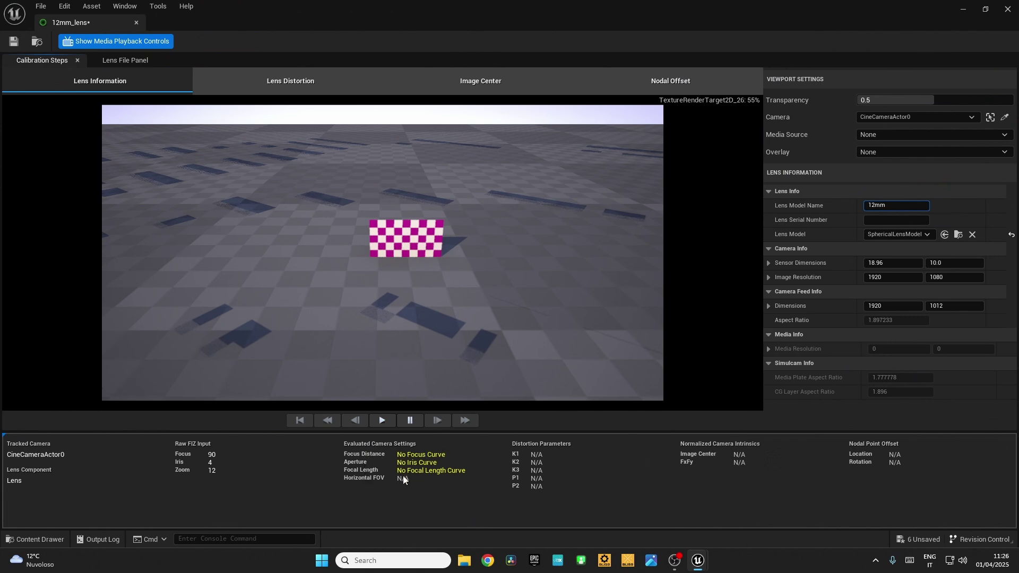
# Add a focus data point to the lens file with Input Focus 12 and encoder mapping 12.
pyautogui.click(119, 60)
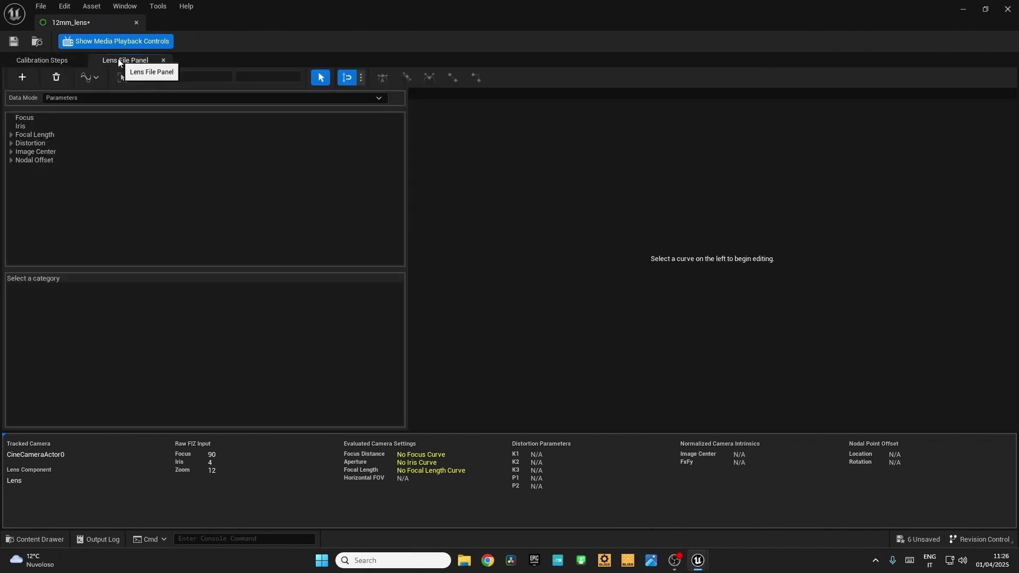
pyautogui.click(37, 119)
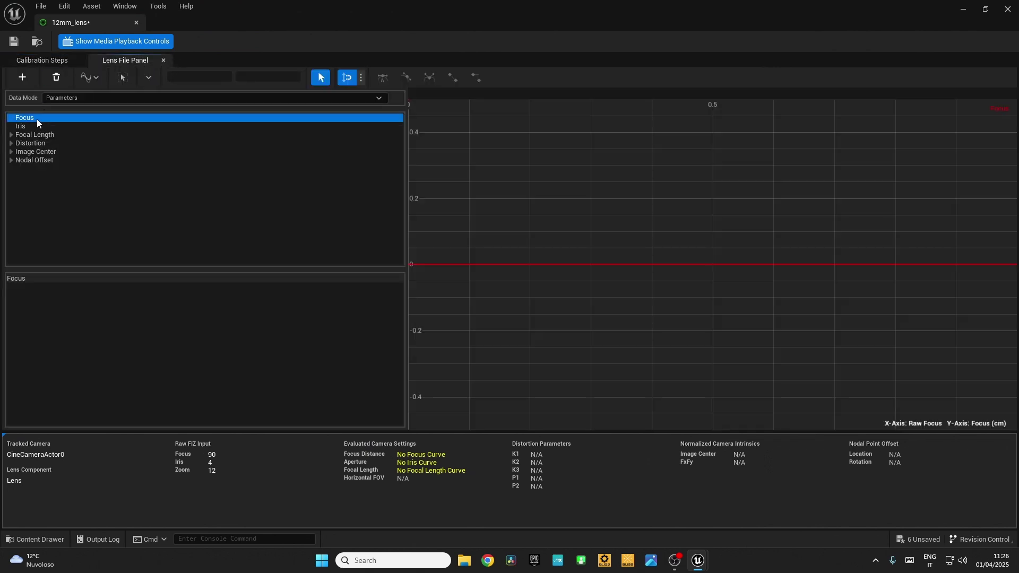
pyautogui.click(23, 78)
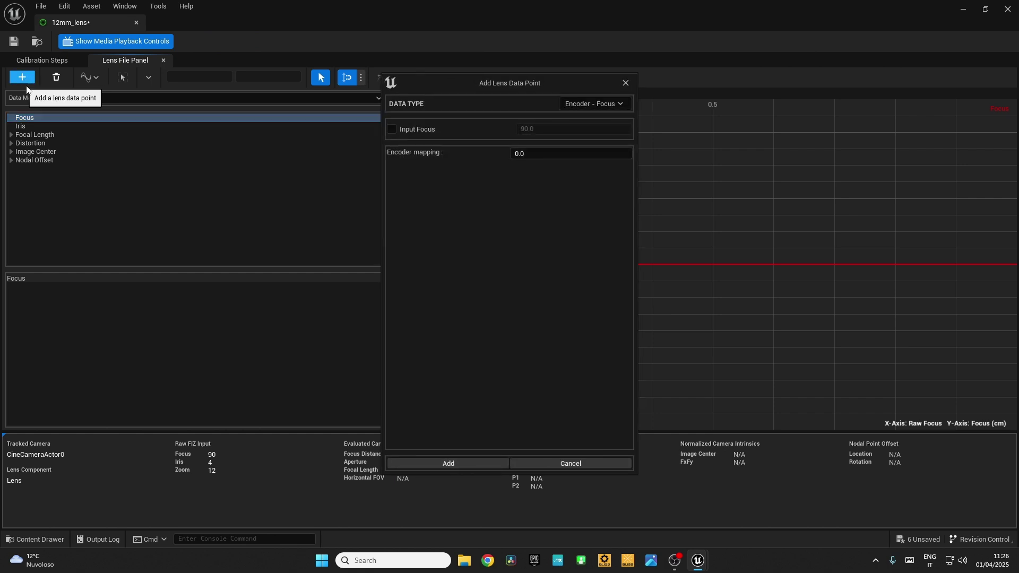
pyautogui.click(392, 129)
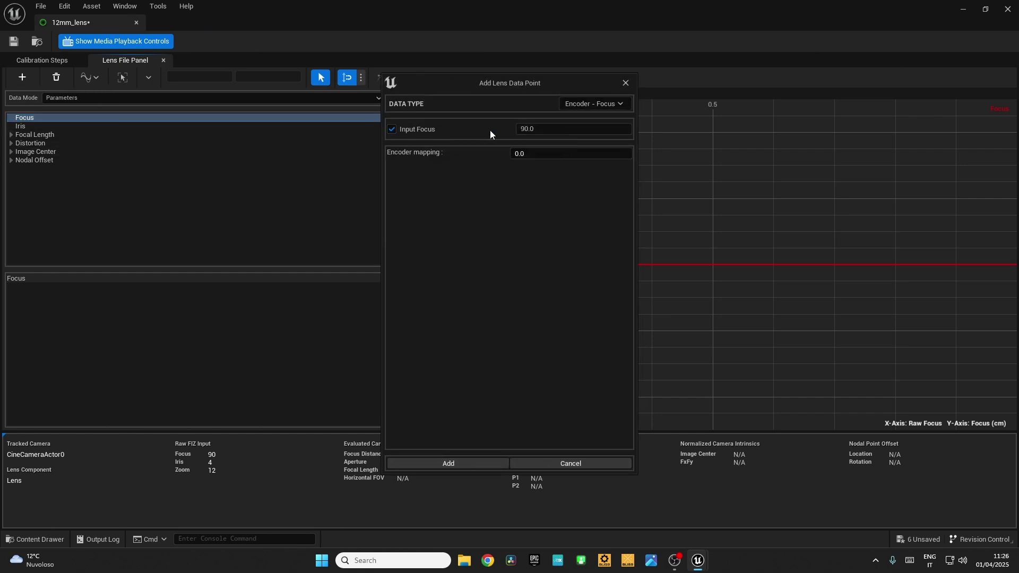
pyautogui.press('Tab')
pyautogui.write('12')
pyautogui.press('Tab')
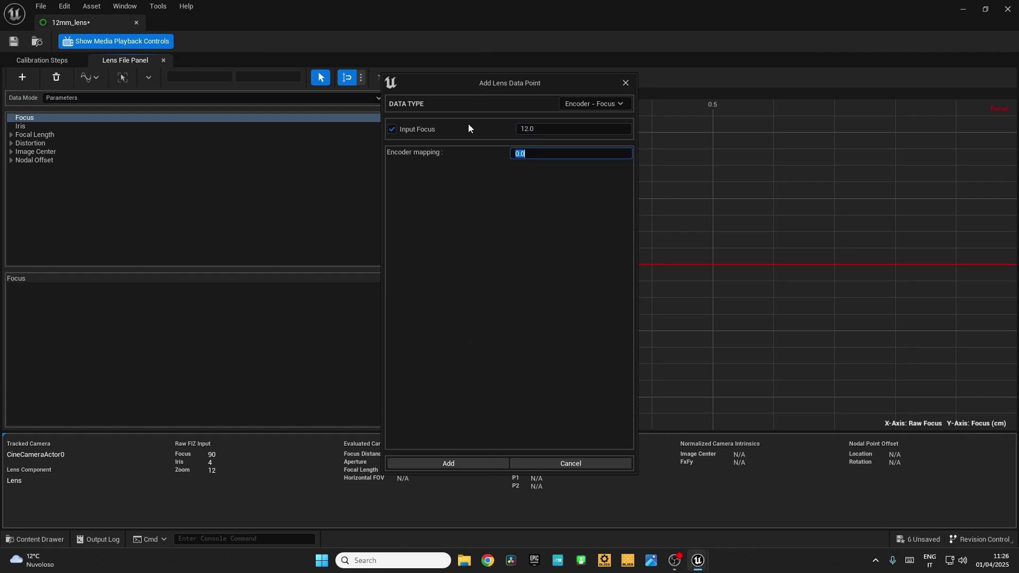
pyautogui.write('12')
pyautogui.click(420, 463)
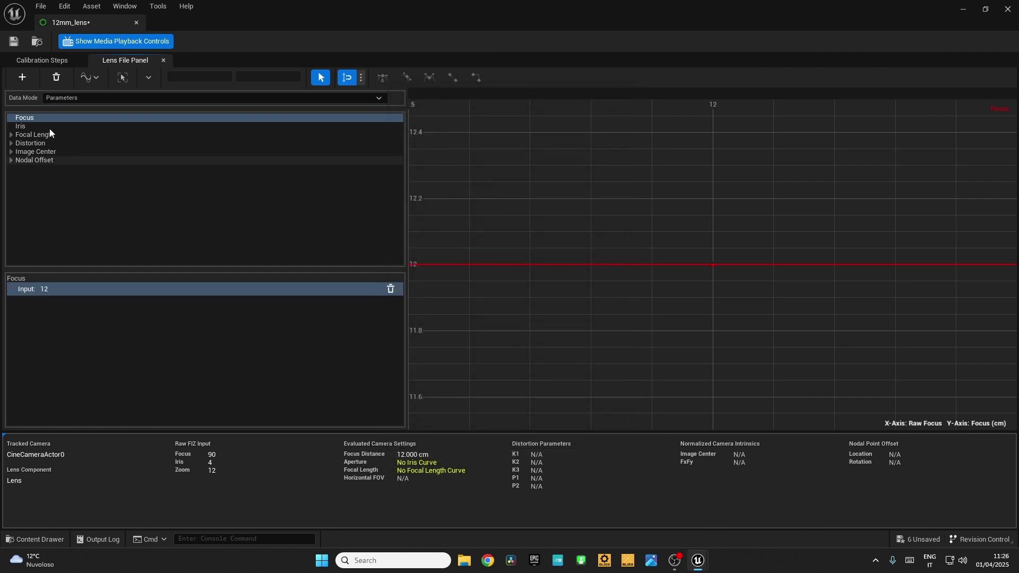
# Add a second focus data point with Input Focus 1000 and encoder mapping 1000.
pyautogui.click(31, 119)
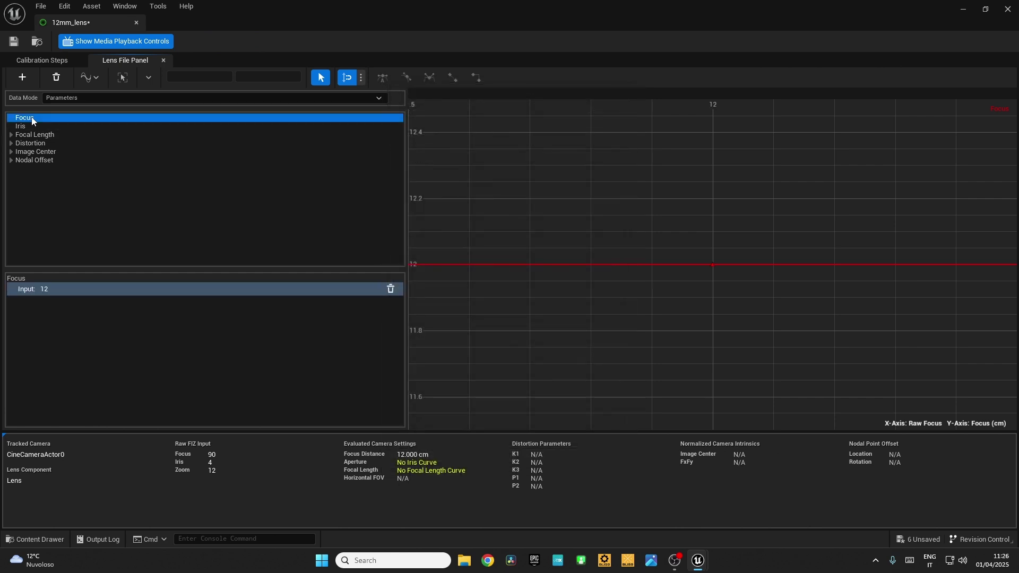
pyautogui.click(25, 80)
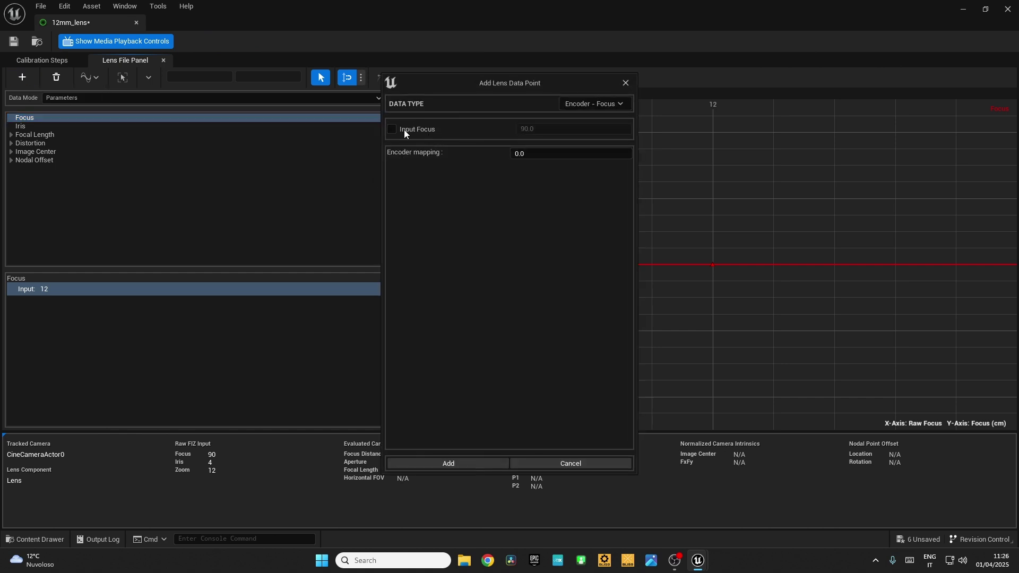
pyautogui.click(394, 129)
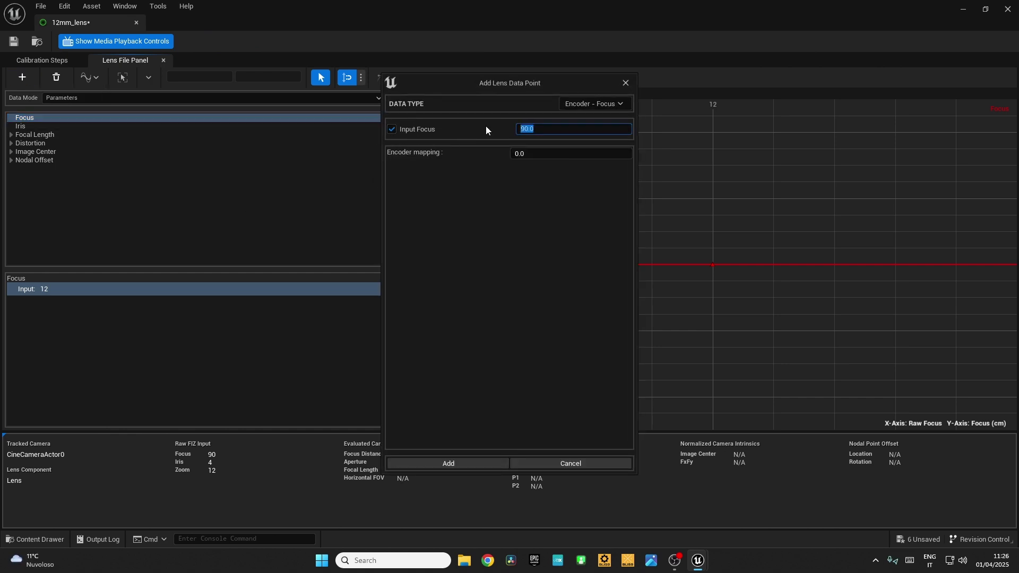
pyautogui.write('1000')
pyautogui.press('Tab')
pyautogui.write('10')
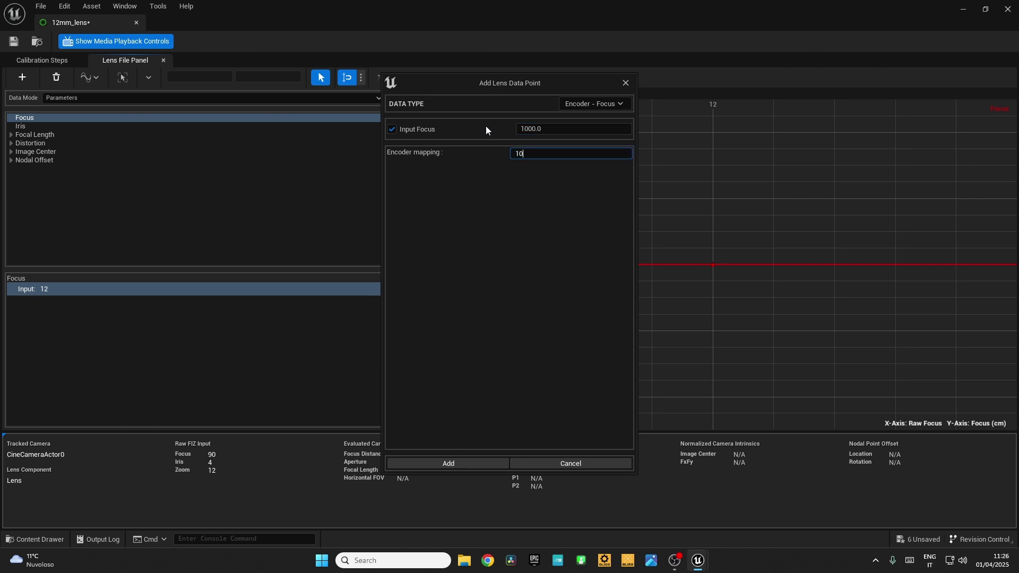
pyautogui.write('00')
pyautogui.click(424, 465)
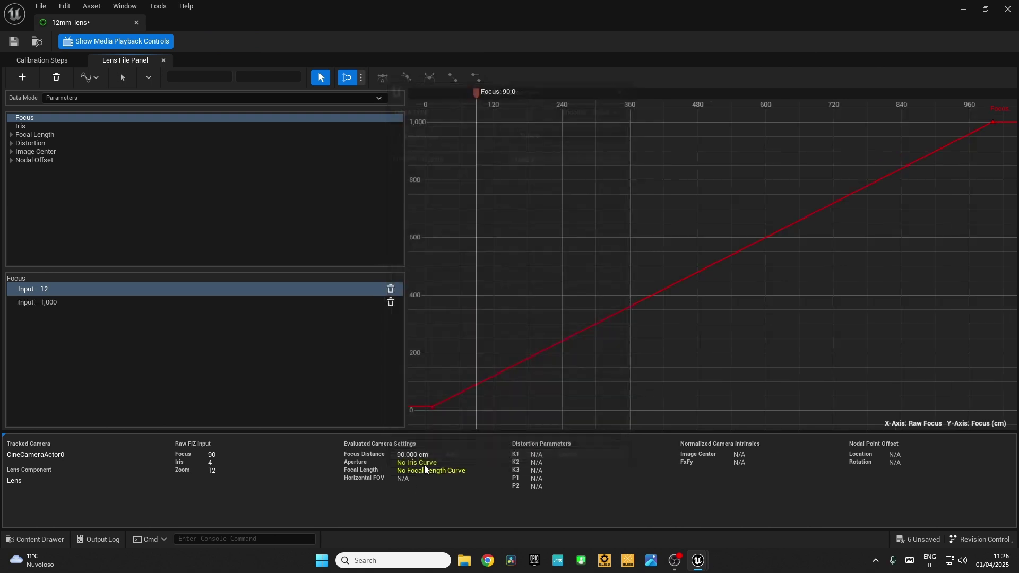
# Add an iris data point with Input Iris 4 and encoder mapping 4.
pyautogui.click(27, 125)
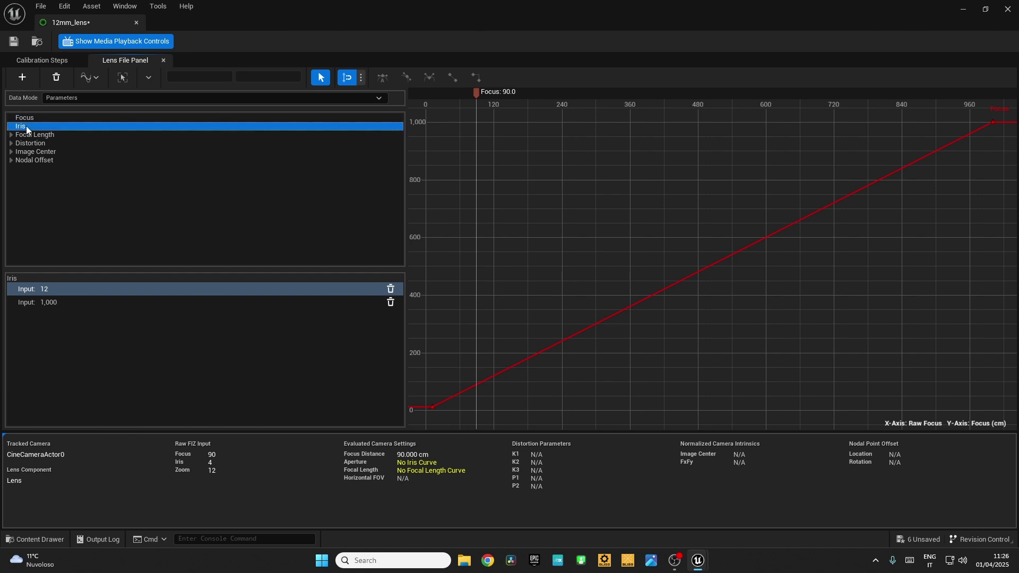
pyautogui.click(30, 80)
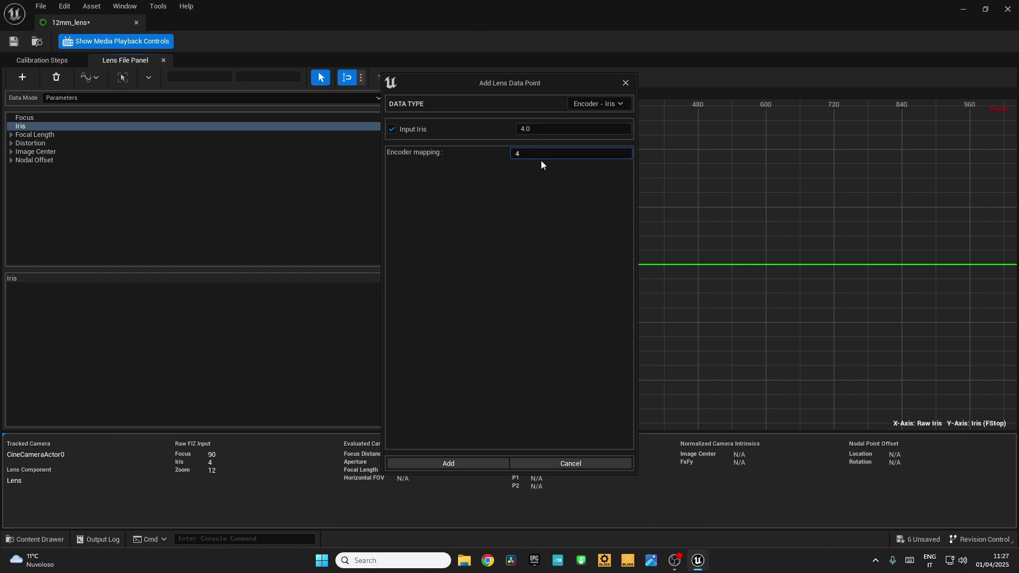
pyautogui.click(460, 464)
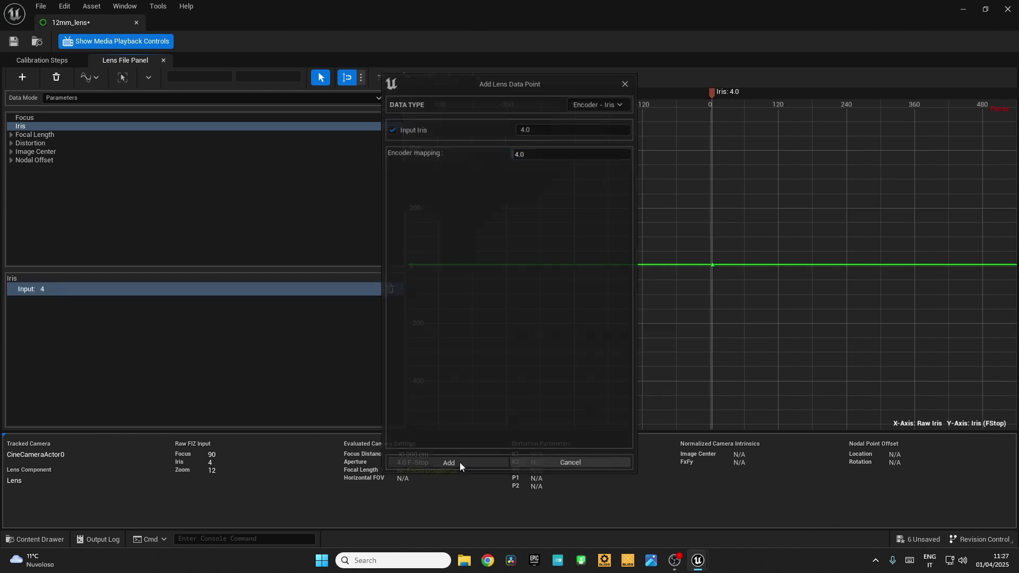
# Add a second iris data point to the lens file with Input Iris 22 and encoder mapping 22.
pyautogui.click(23, 77)
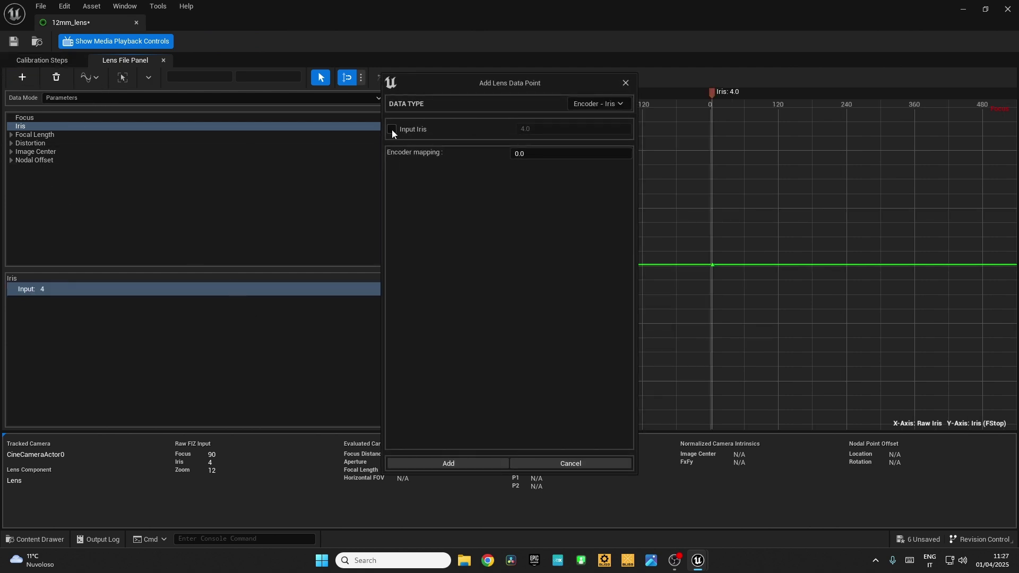
pyautogui.click(392, 129)
pyautogui.press('Tab')
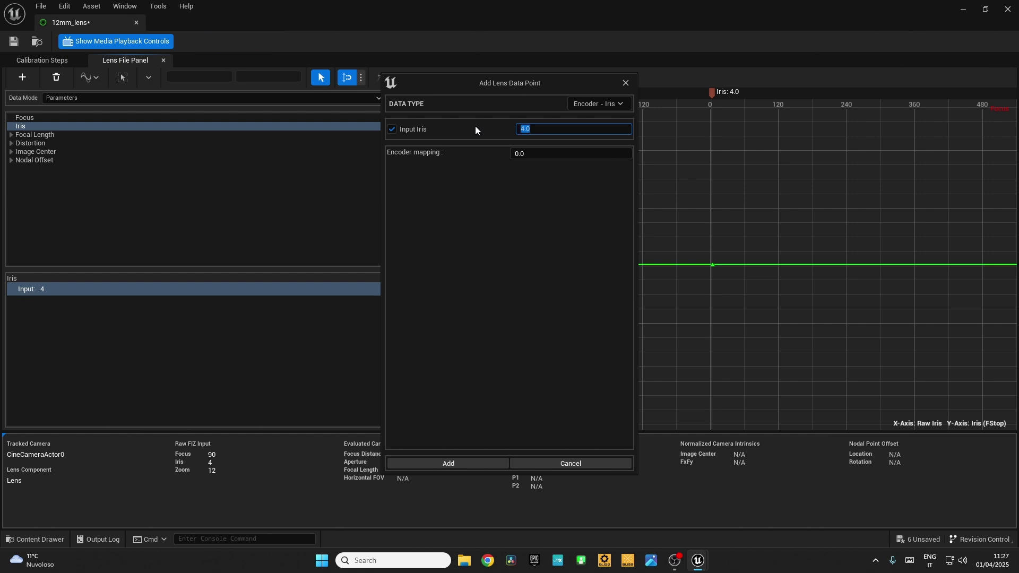
pyautogui.write('22')
pyautogui.press('Tab')
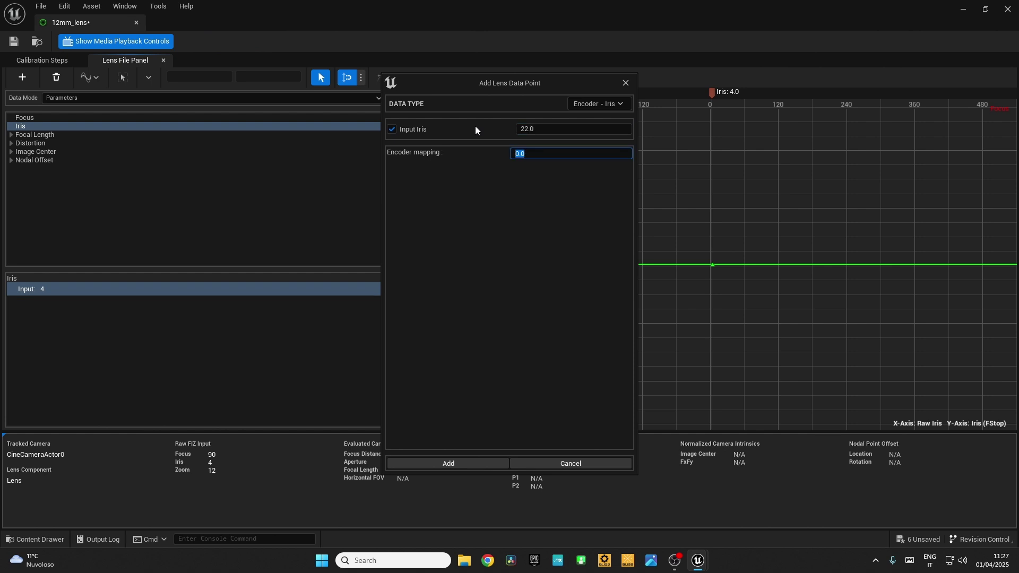
pyautogui.write('22')
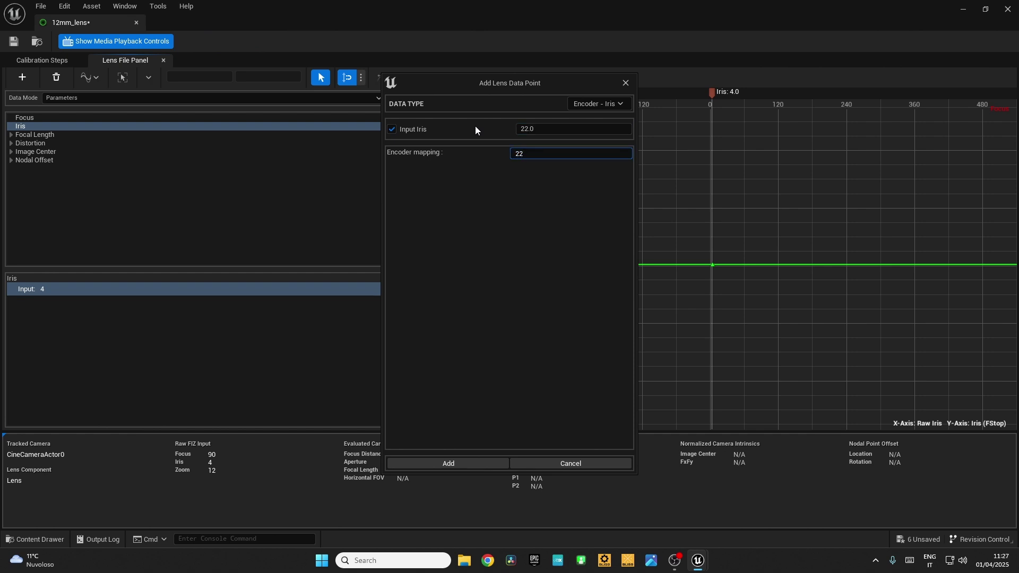
pyautogui.click(441, 463)
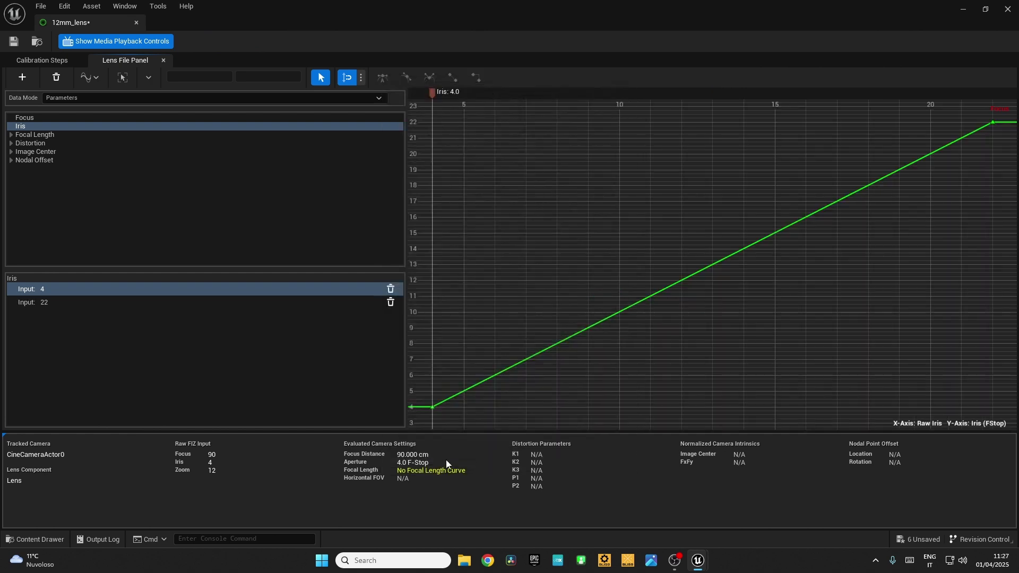
# Open the Lens Distortion calibration step and set the media source of CameraCalib_12mm_lens_MediaPlate to the T_bmd_input_BC media texture.
pyautogui.click(42, 60)
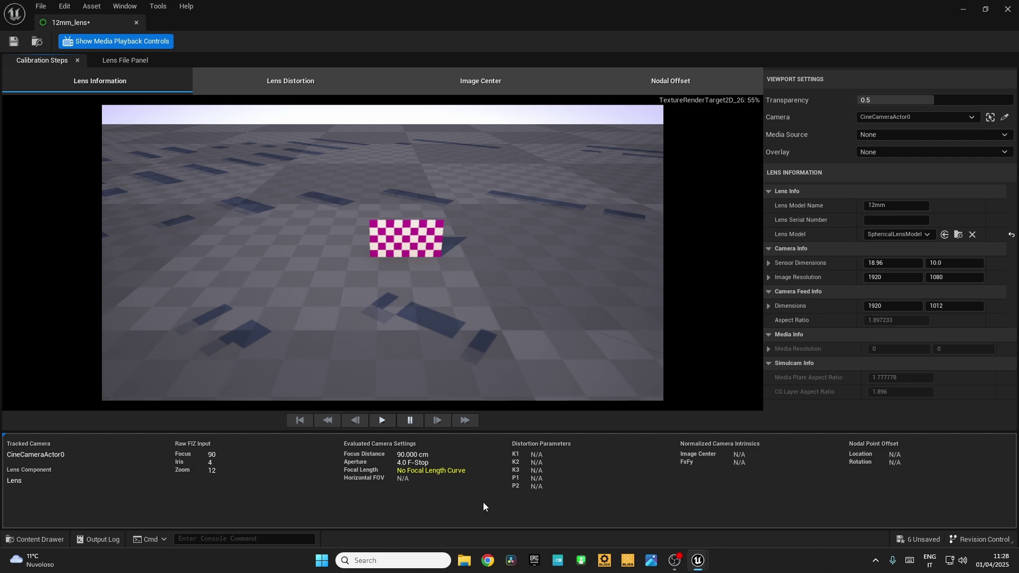
pyautogui.click(278, 83)
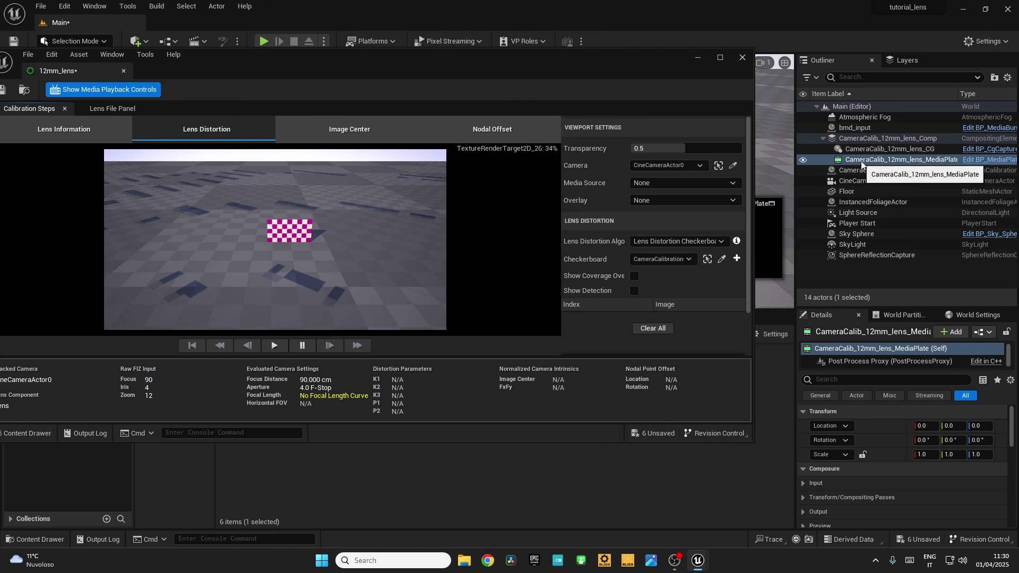
pyautogui.click(885, 162)
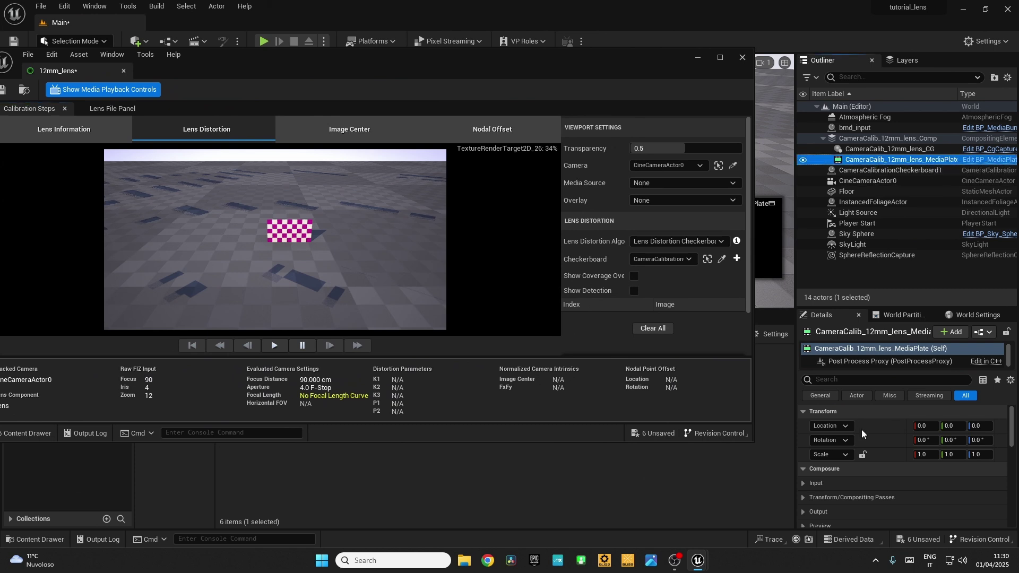
pyautogui.scroll(-1, 832, 485)
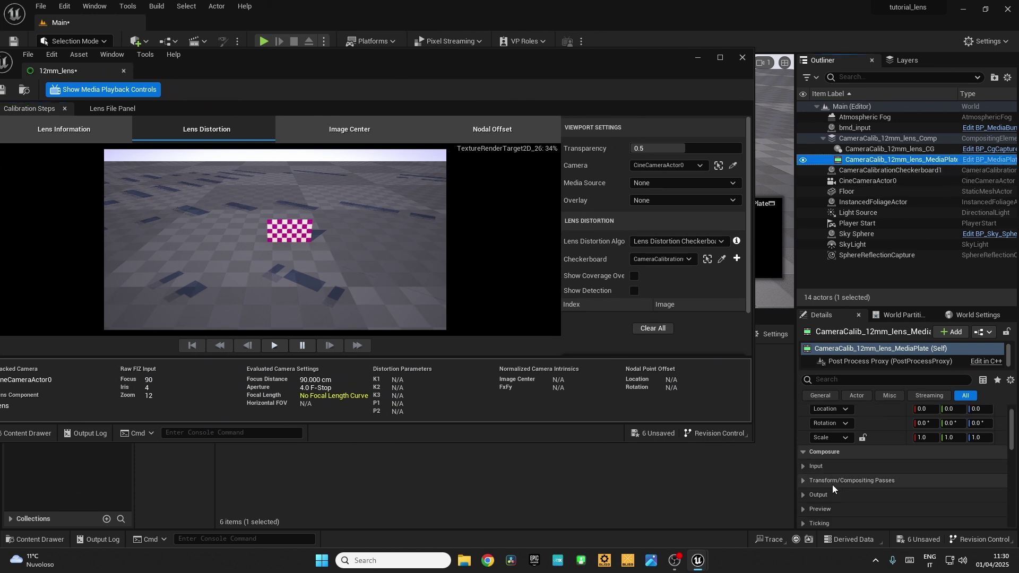
pyautogui.click(802, 466)
pyautogui.scroll(-1, 843, 465)
pyautogui.click(811, 463)
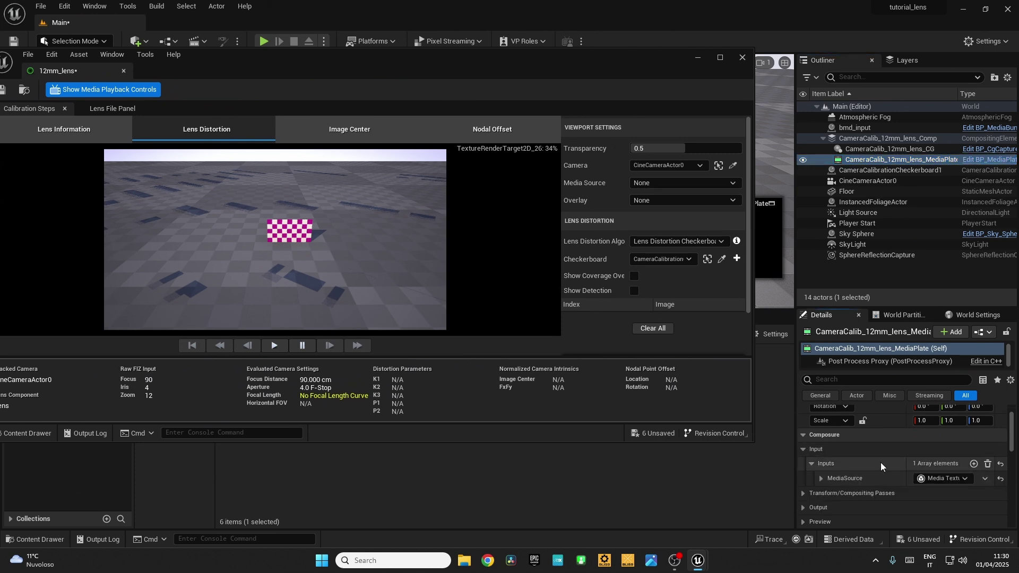
pyautogui.scroll(-1, 881, 463)
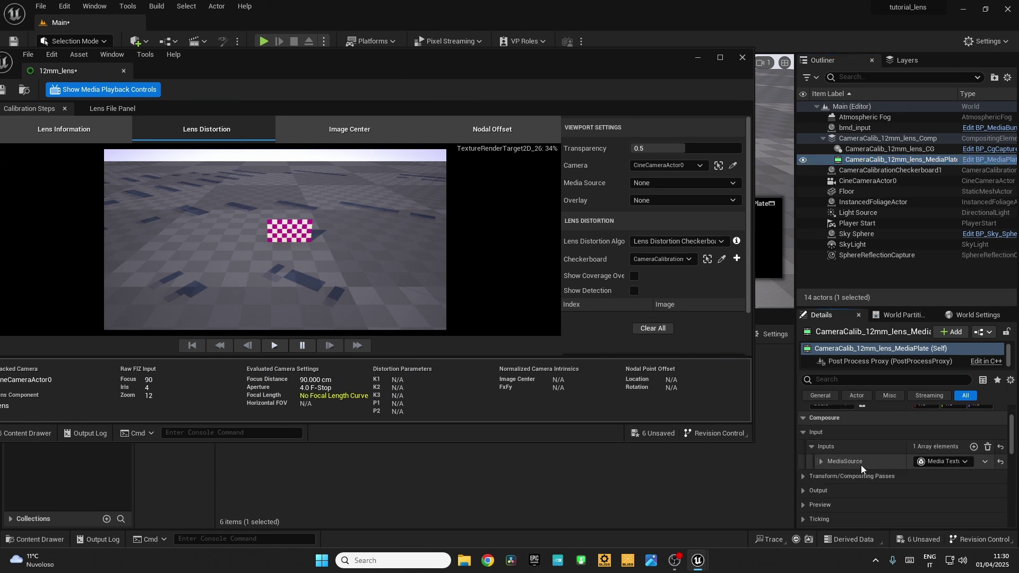
pyautogui.click(822, 462)
pyautogui.scroll(-4, 904, 444)
pyautogui.click(965, 439)
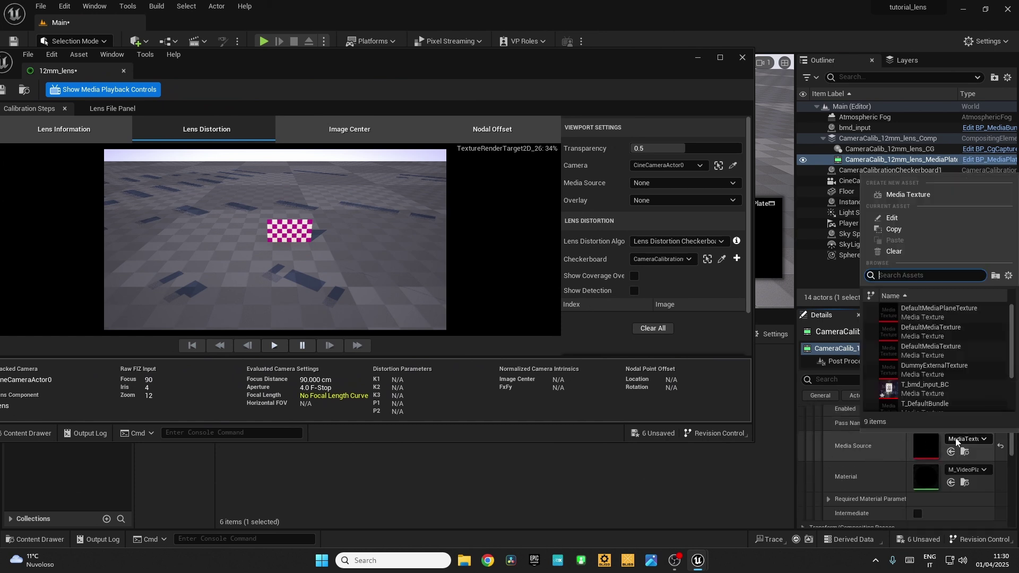
pyautogui.click(924, 387)
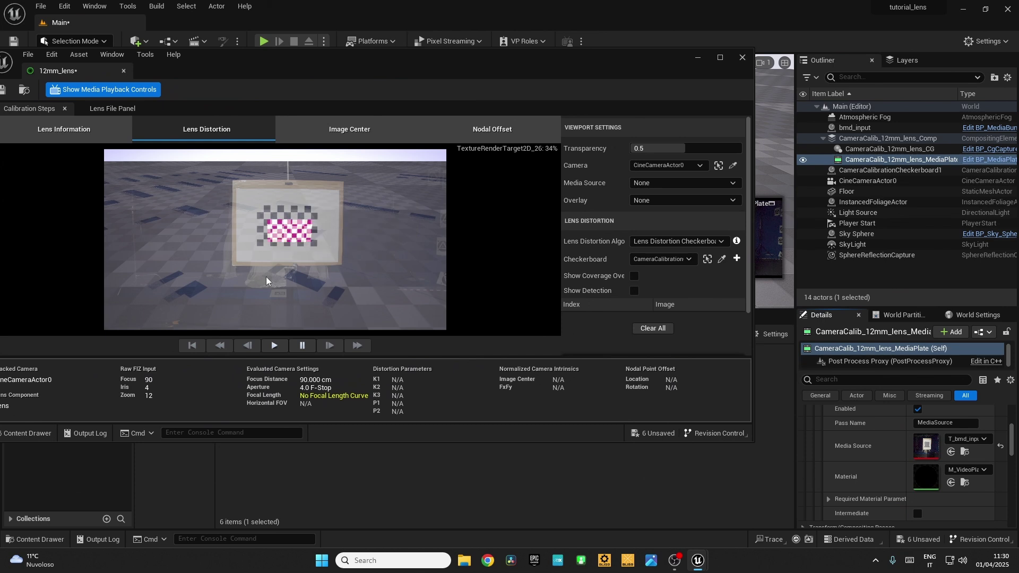
# With viewport transparency at 0.0, configure lens distortion for the Lens Distortion Checkerboard algorithm using CameraCalibrationCheckerboard1, with the coverage overlay shown.
pyautogui.moveTo(295, 195)
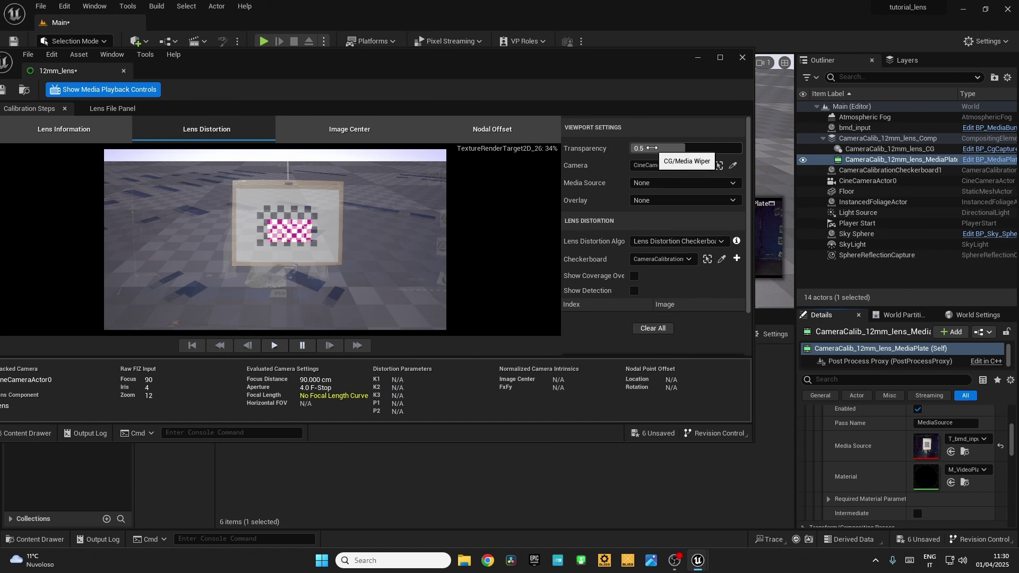
pyautogui.moveTo(648, 148); pyautogui.dragTo(631, 149)
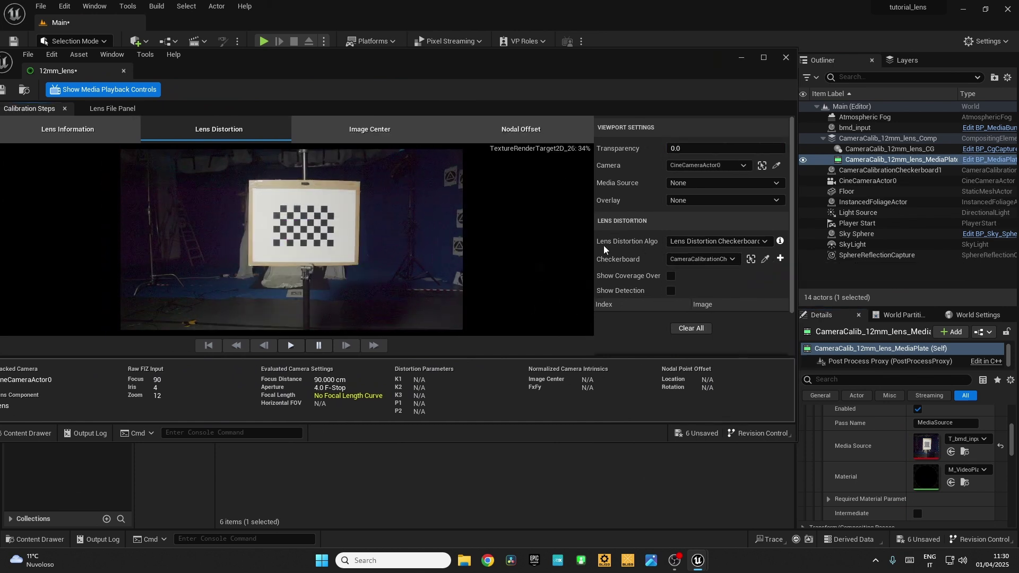
pyautogui.click(687, 243)
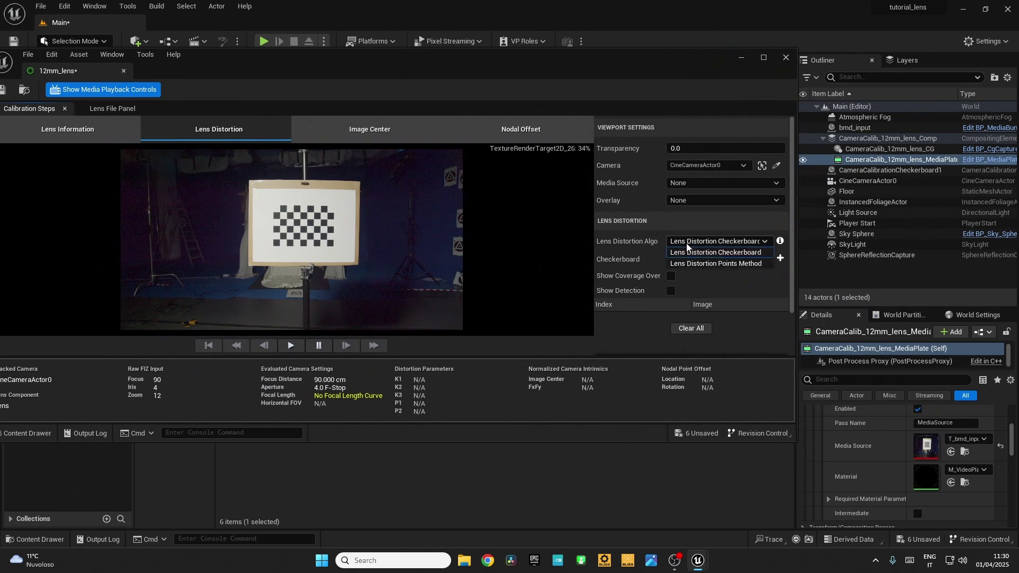
pyautogui.click(729, 254)
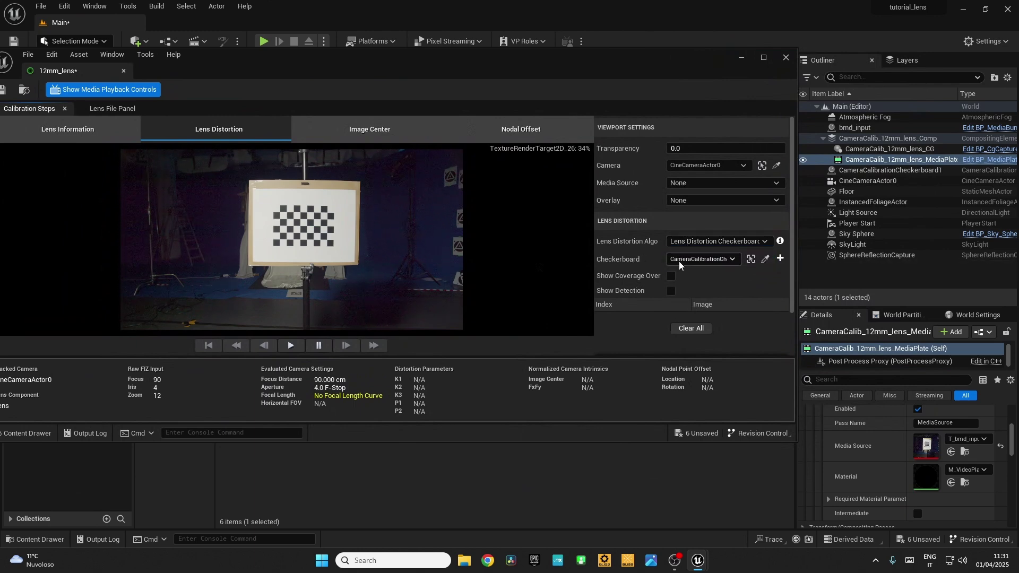
pyautogui.click(704, 260)
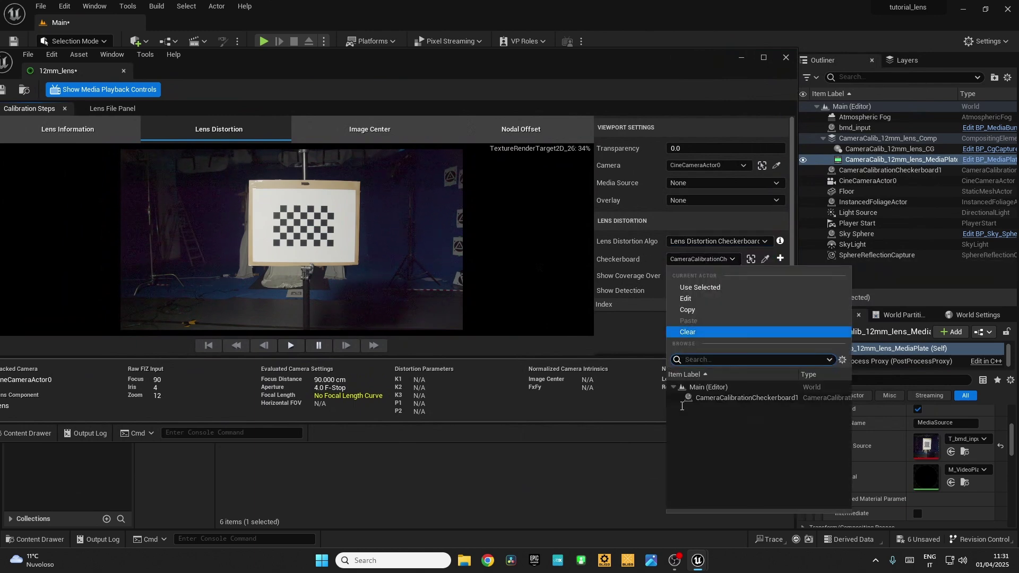
pyautogui.click(724, 398)
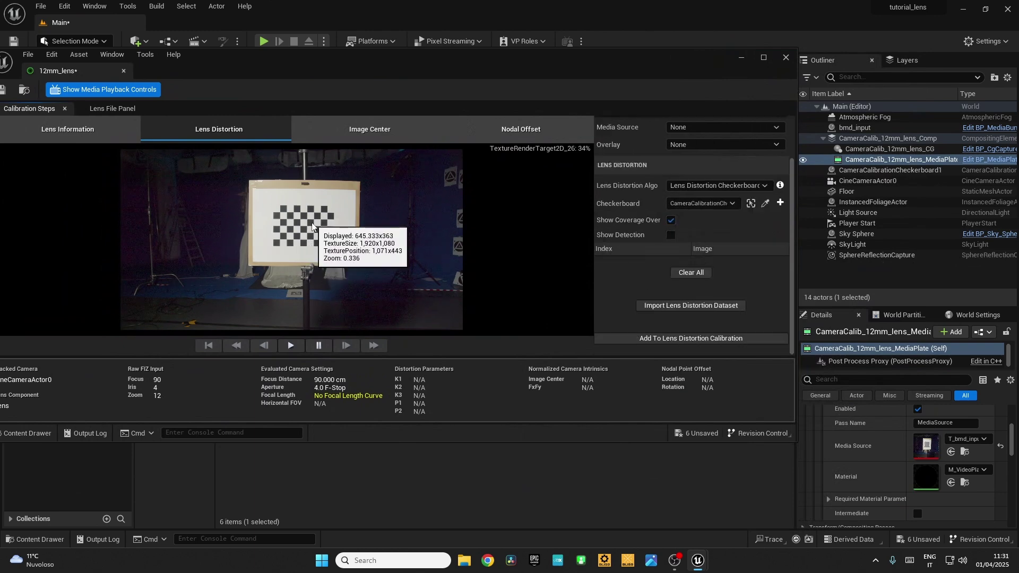
# Capture checkerboard calibration images across the middle band of the camera frame, from the centre out to both side edges.
pyautogui.click(292, 229)
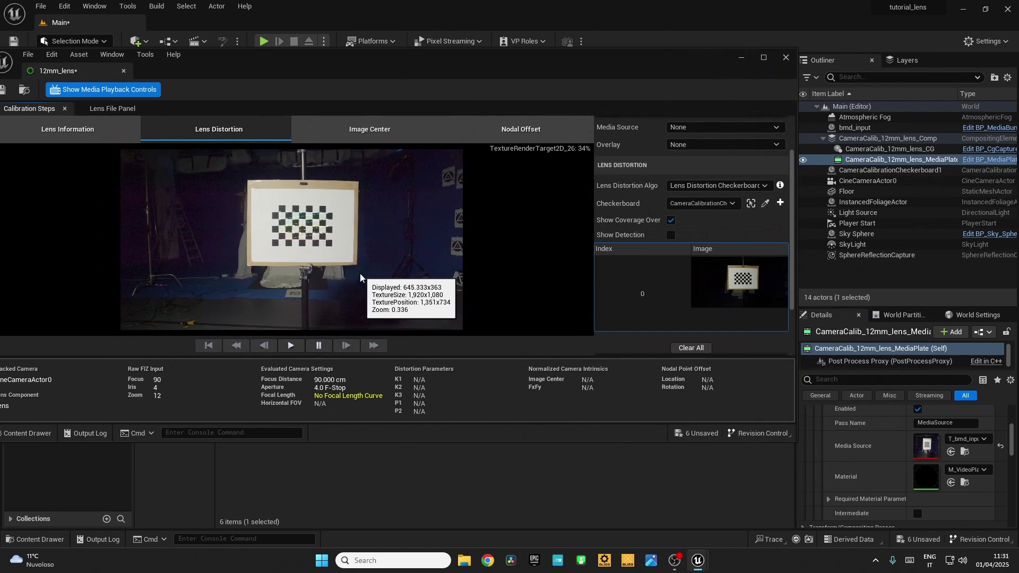
pyautogui.click(342, 232)
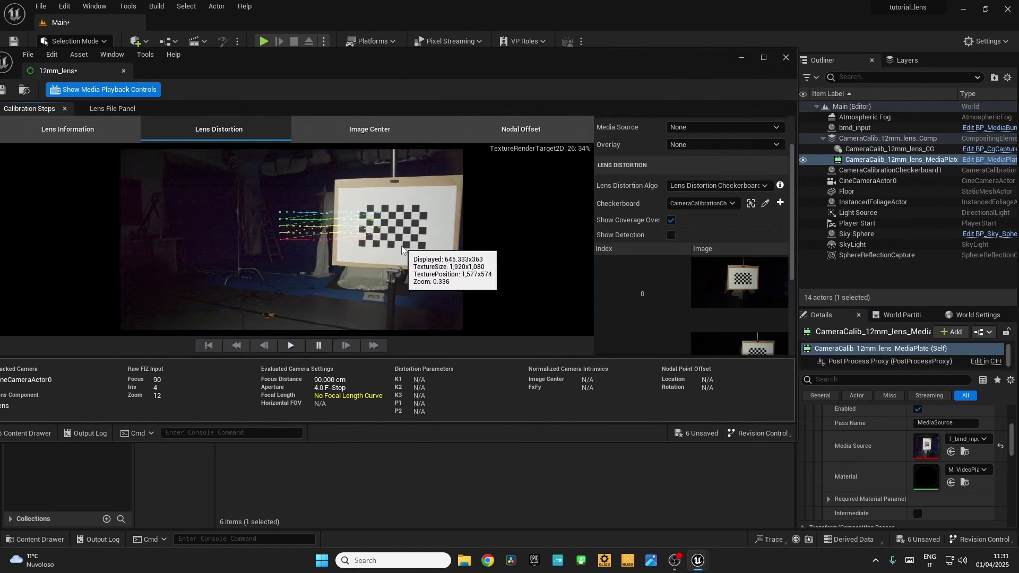
pyautogui.click(397, 232)
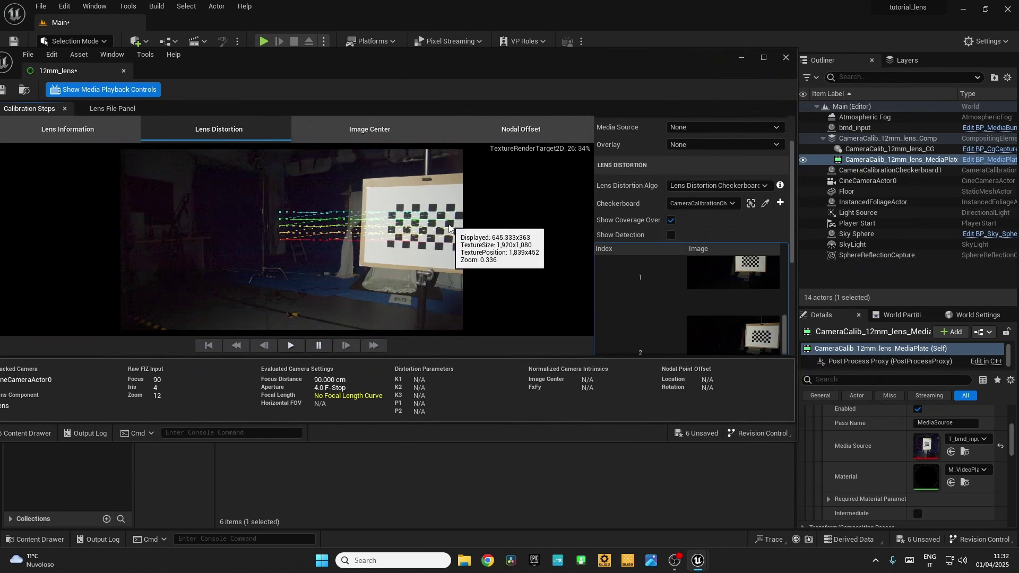
pyautogui.click(274, 247)
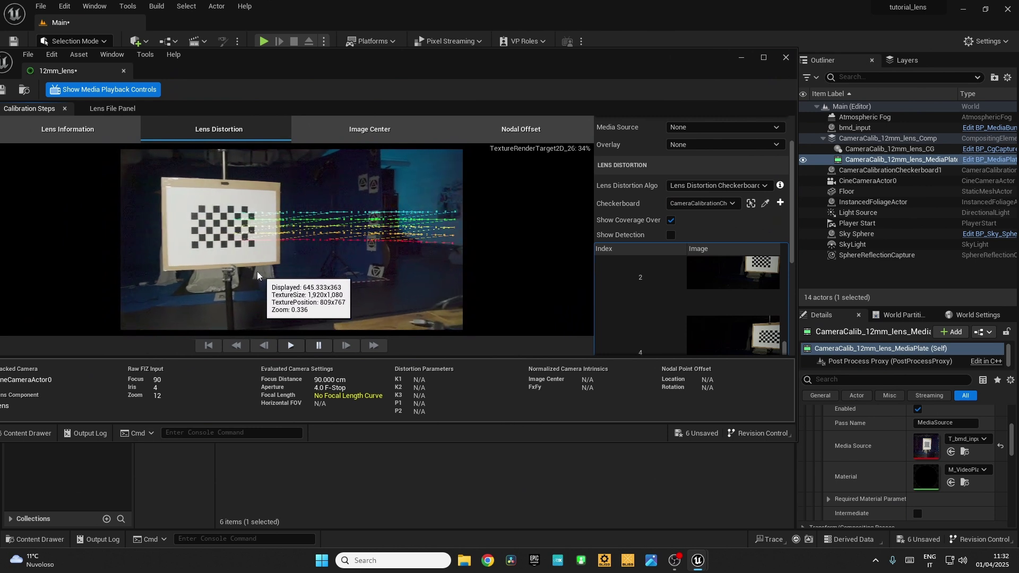
pyautogui.click(220, 248)
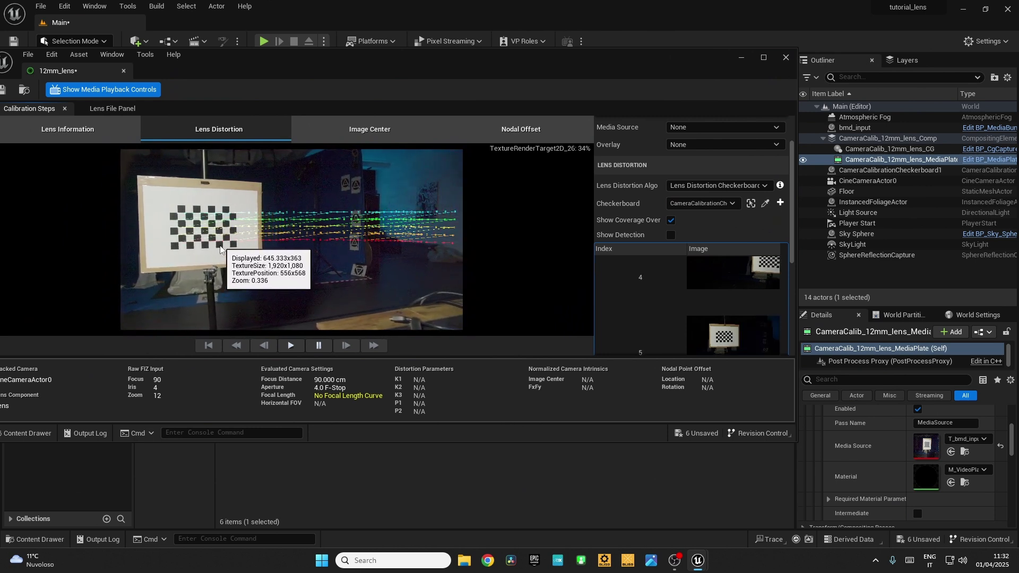
pyautogui.click(159, 252)
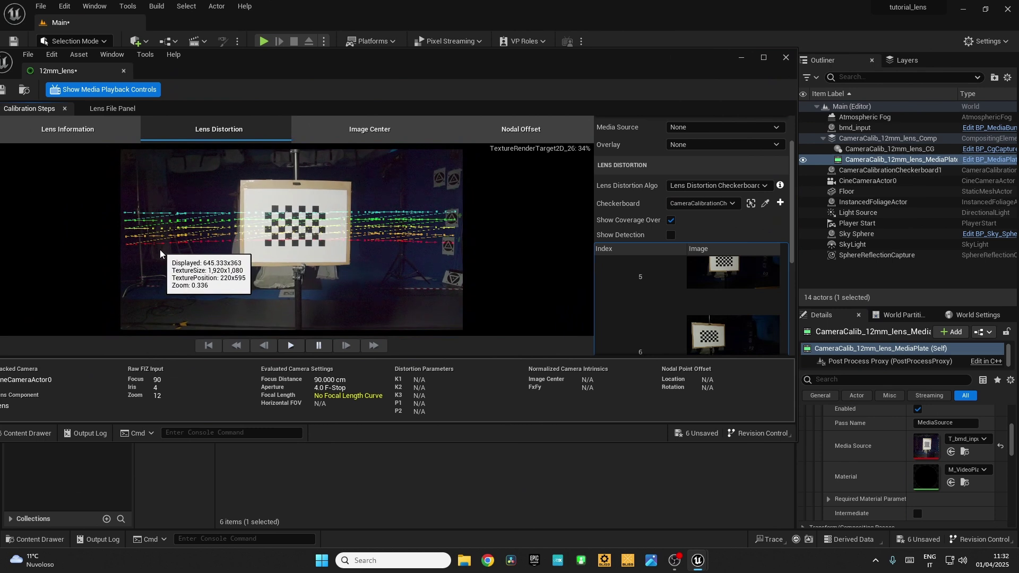
# Capture further checkerboard images in rows just below the middle of the frame, covering the centre, right and left.
pyautogui.doubleClick(347, 251)
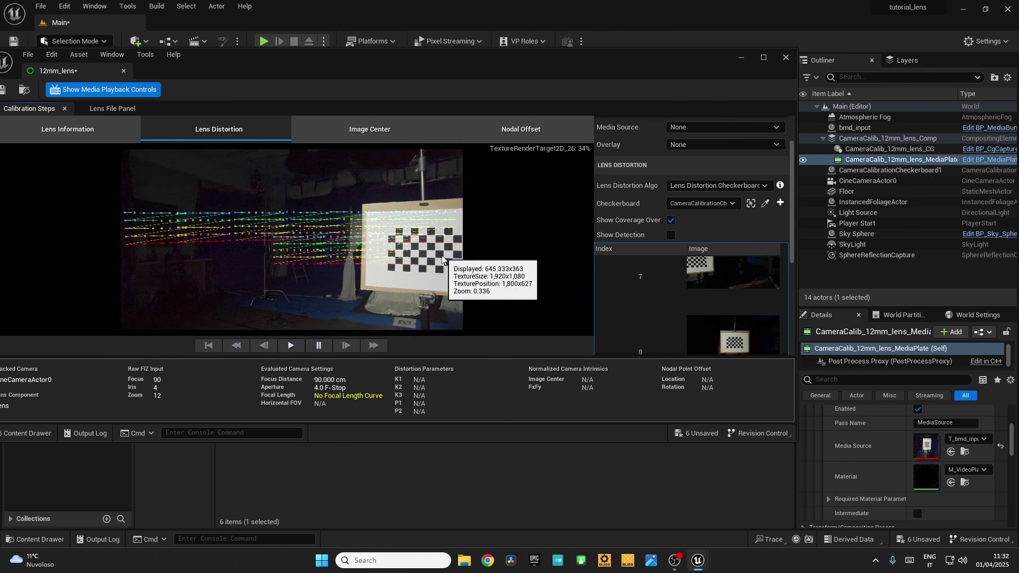
pyautogui.doubleClick(396, 250)
pyautogui.doubleClick(271, 264)
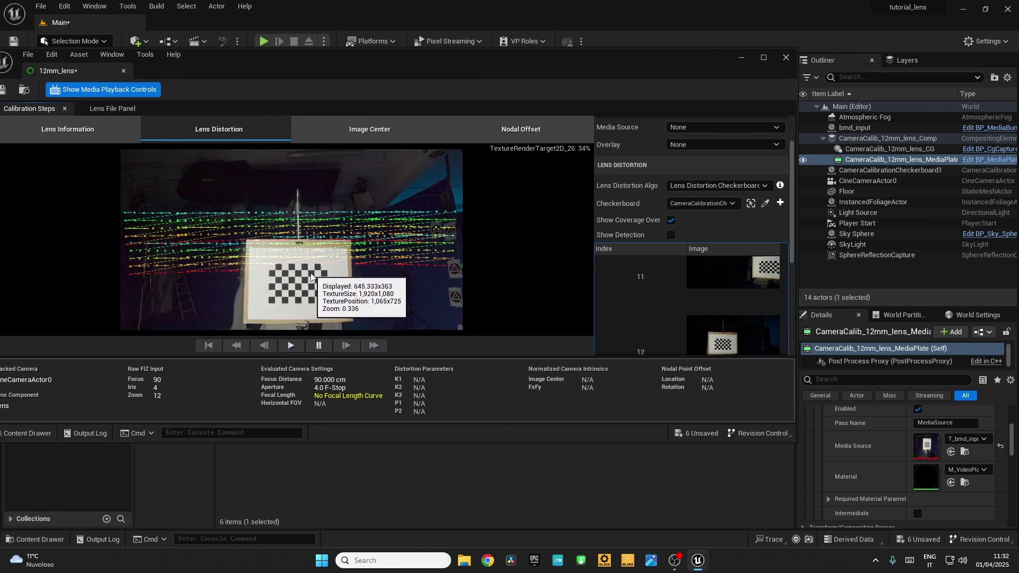
pyautogui.doubleClick(345, 280)
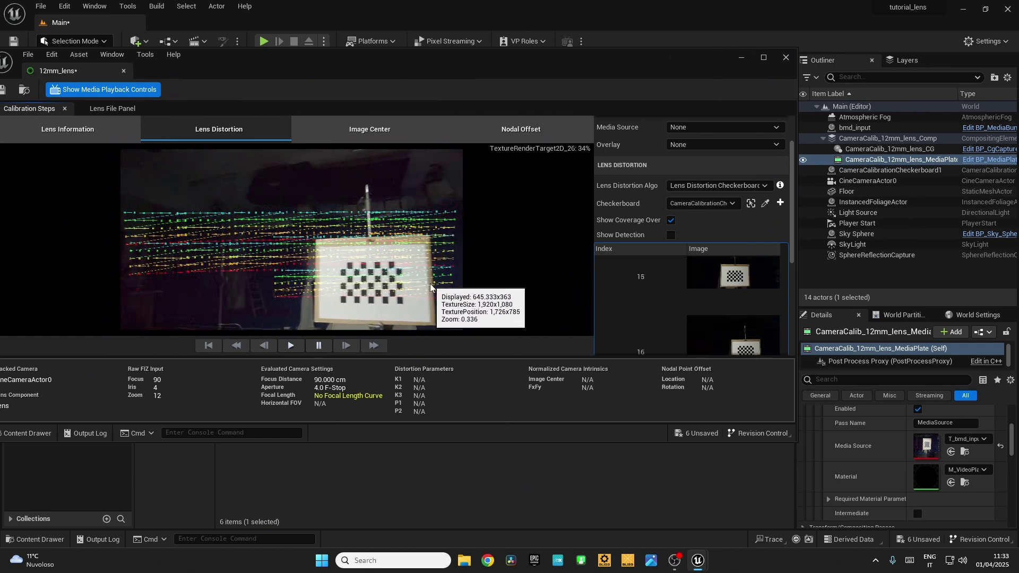
pyautogui.doubleClick(267, 298)
pyautogui.doubleClick(250, 300)
pyautogui.doubleClick(196, 328)
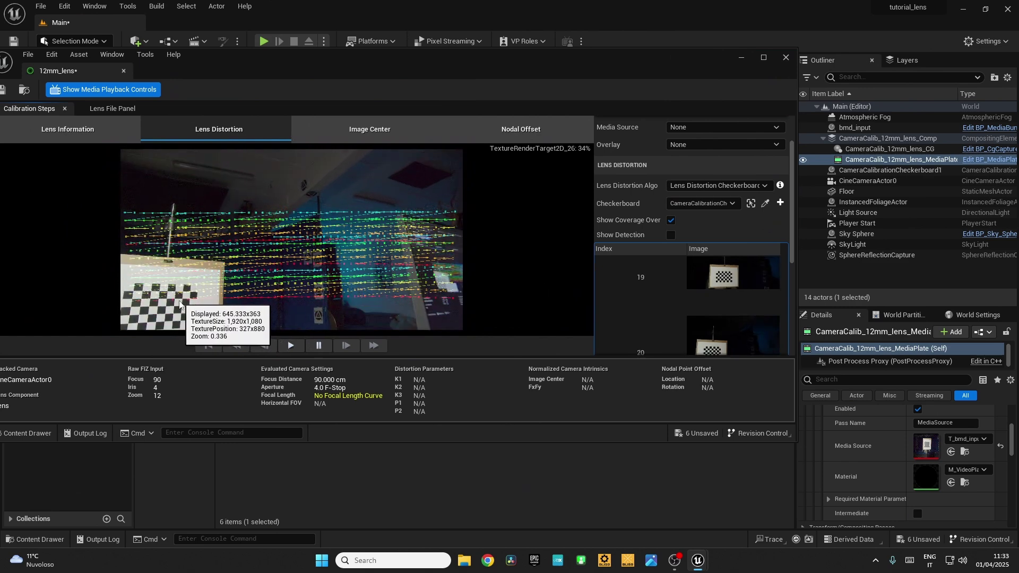
# Capture checkerboard images along the bottom edge of the camera frame, including the lower right and lower left corners.
pyautogui.doubleClick(325, 306)
pyautogui.doubleClick(374, 302)
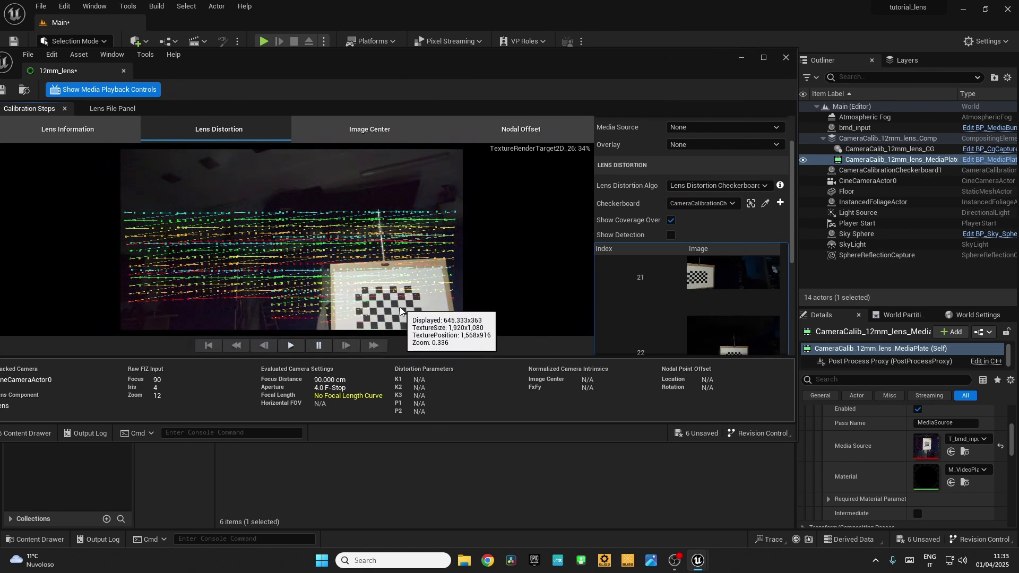
pyautogui.doubleClick(425, 312)
pyautogui.doubleClick(405, 316)
pyautogui.doubleClick(268, 319)
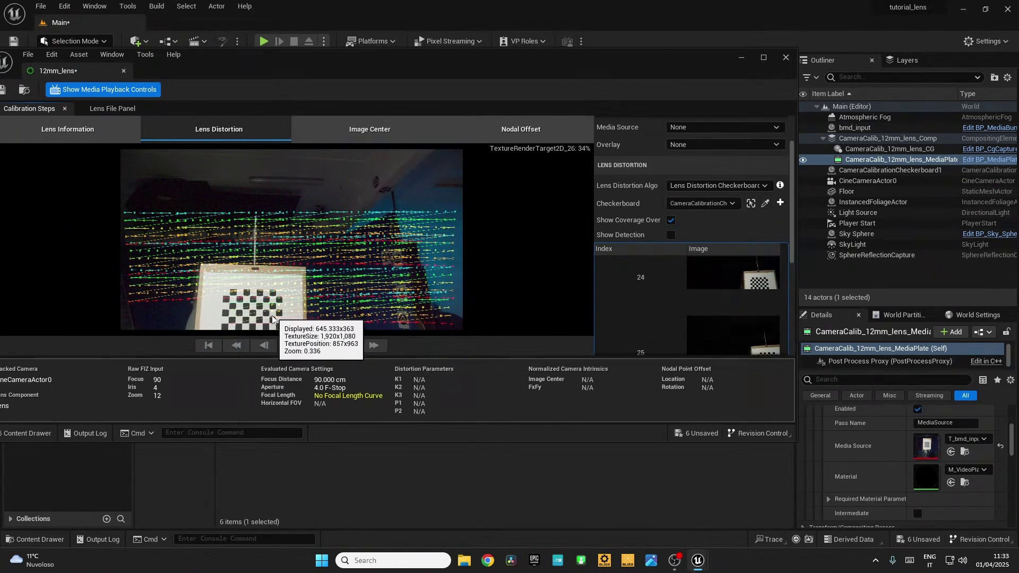
pyautogui.doubleClick(225, 318)
pyautogui.doubleClick(224, 319)
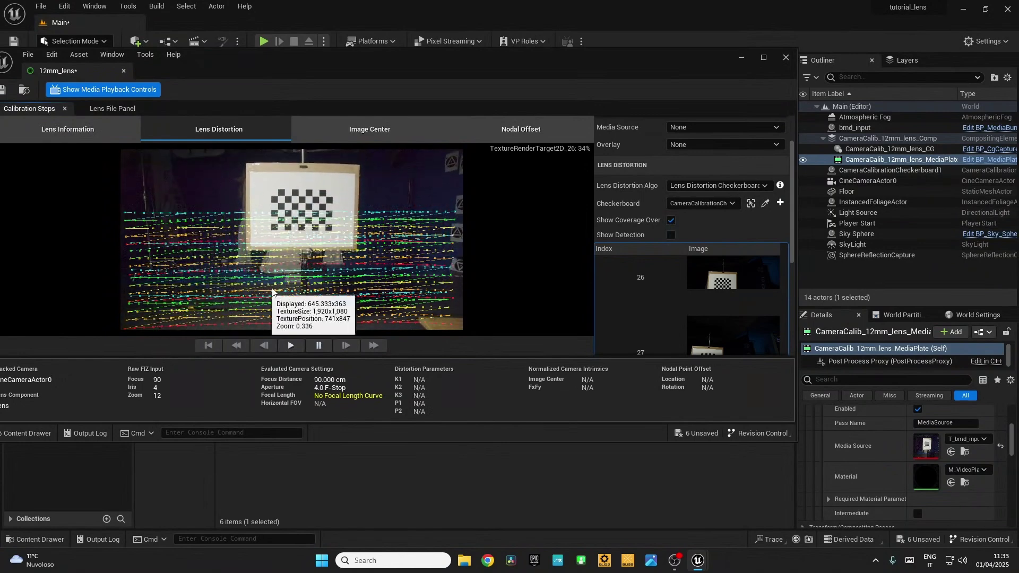
# Capture checkerboard images across the upper part of the camera frame, just above the area already covered.
pyautogui.doubleClick(329, 200)
pyautogui.doubleClick(375, 196)
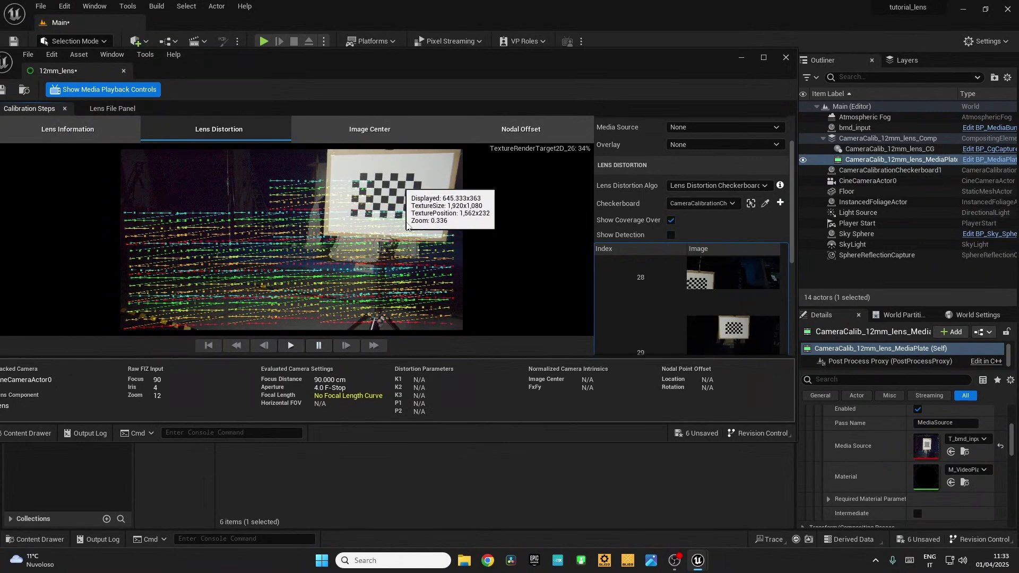
pyautogui.doubleClick(451, 183)
pyautogui.doubleClick(326, 205)
pyautogui.doubleClick(175, 204)
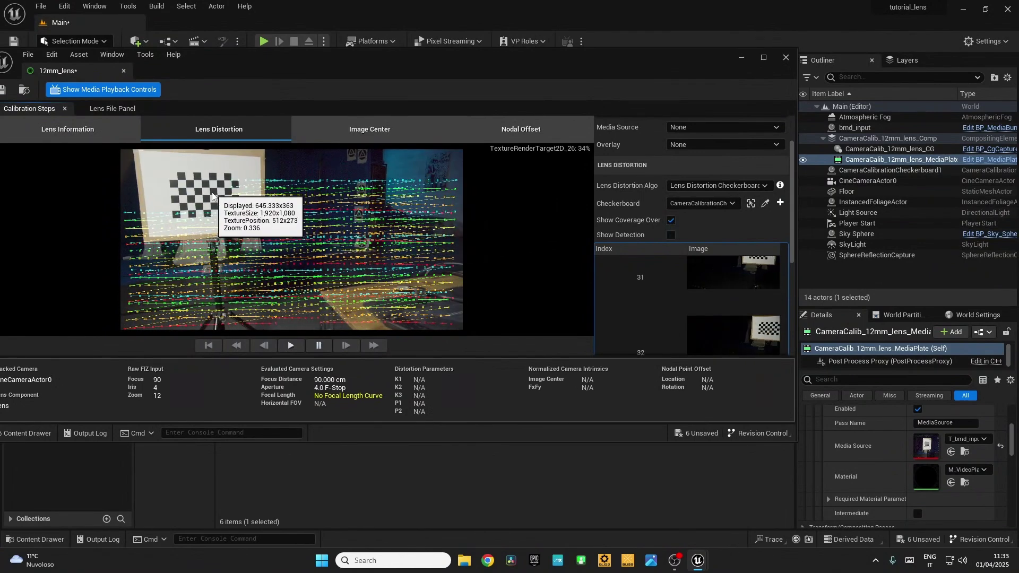
pyautogui.doubleClick(166, 193)
# Capture checkerboard images along the very top edge of the camera frame to complete the coverage up to the corners.
pyautogui.doubleClick(250, 159)
pyautogui.doubleClick(326, 144)
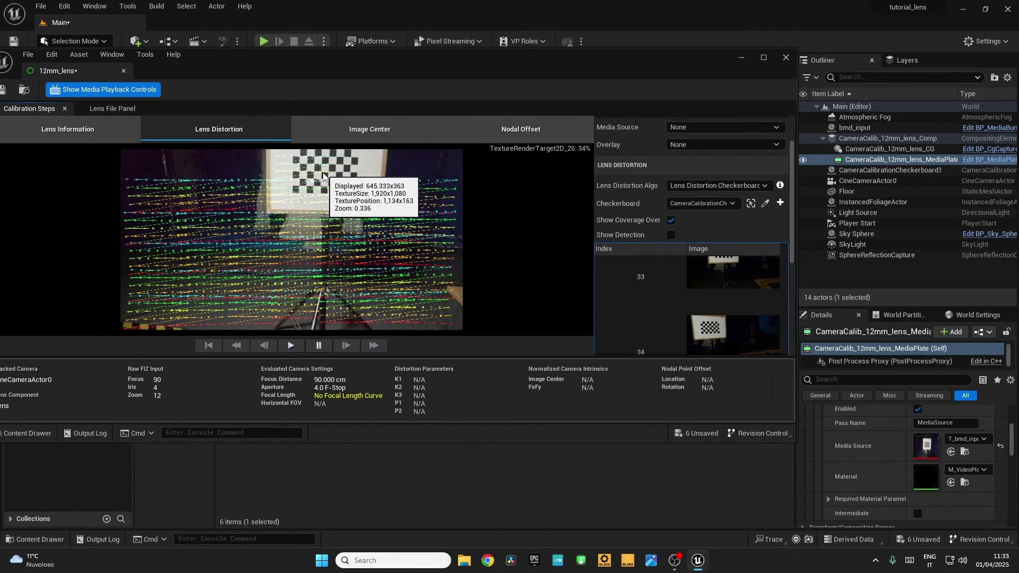
pyautogui.doubleClick(385, 181)
pyautogui.doubleClick(262, 171)
pyautogui.doubleClick(216, 217)
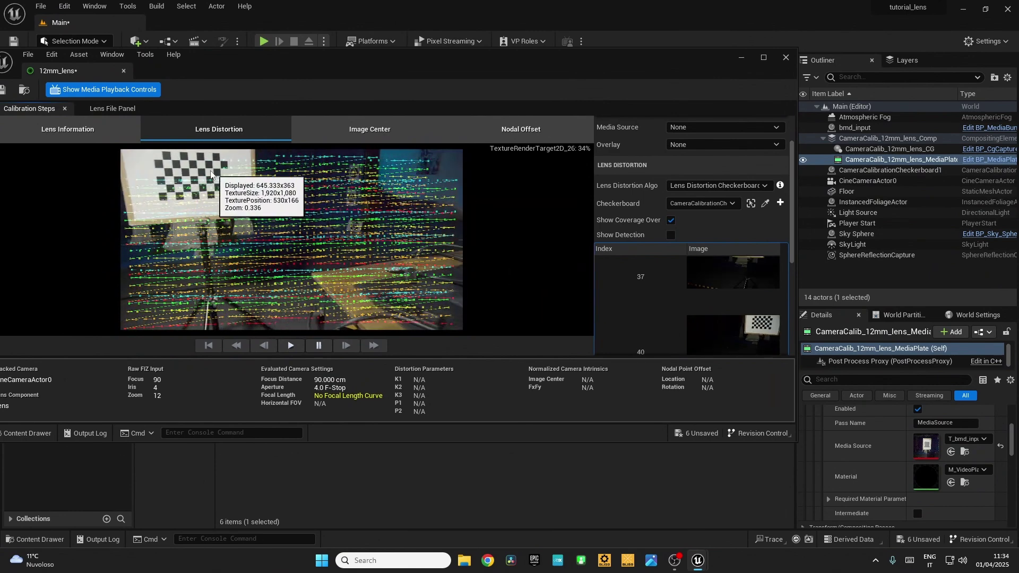
pyautogui.doubleClick(181, 171)
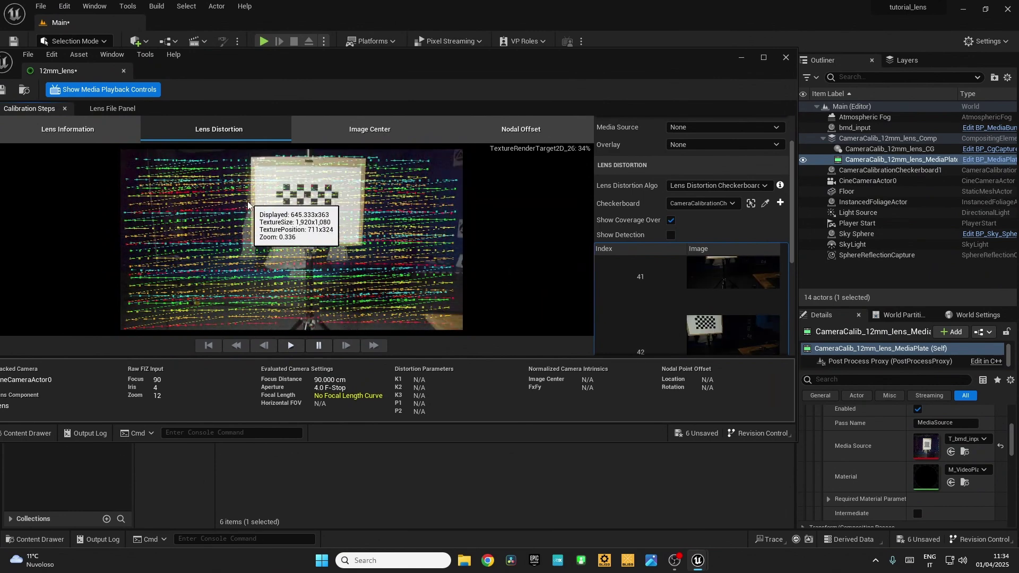
# Add the captured checkerboard images to the lens distortion calibration, accept the result and save the 12mm_lens file.
pyautogui.scroll(-5, 759, 305)
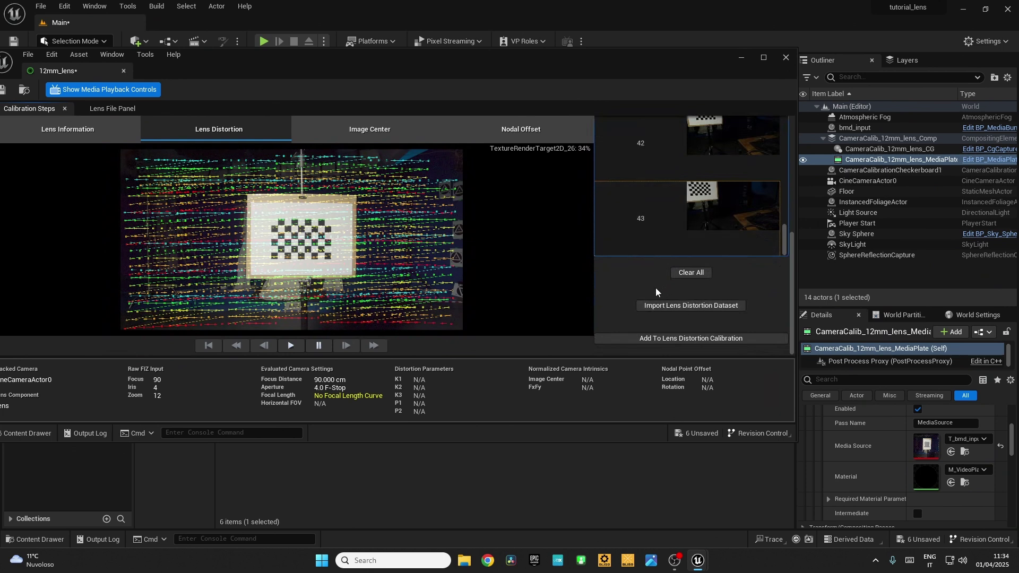
pyautogui.click(693, 339)
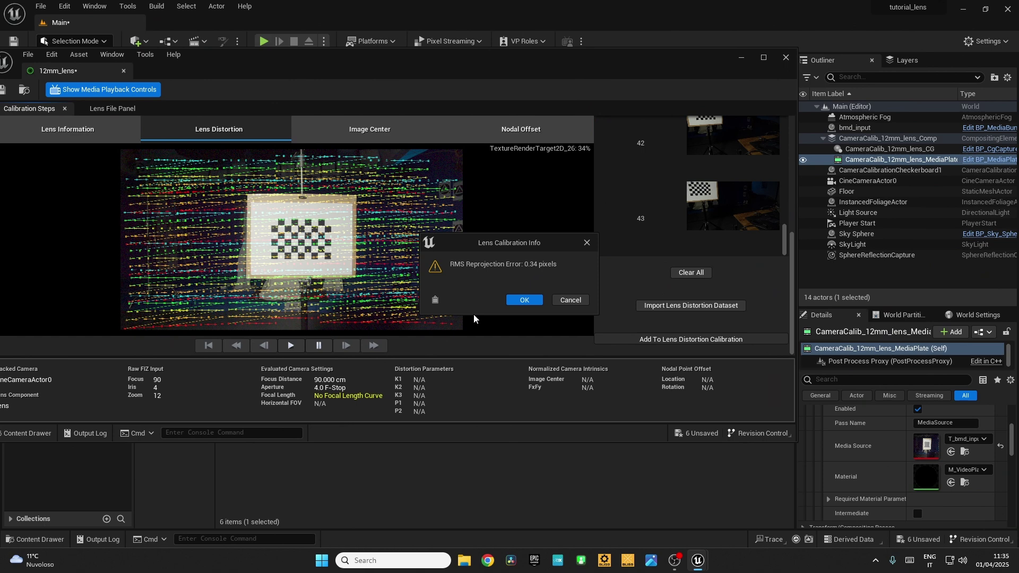
pyautogui.click(524, 301)
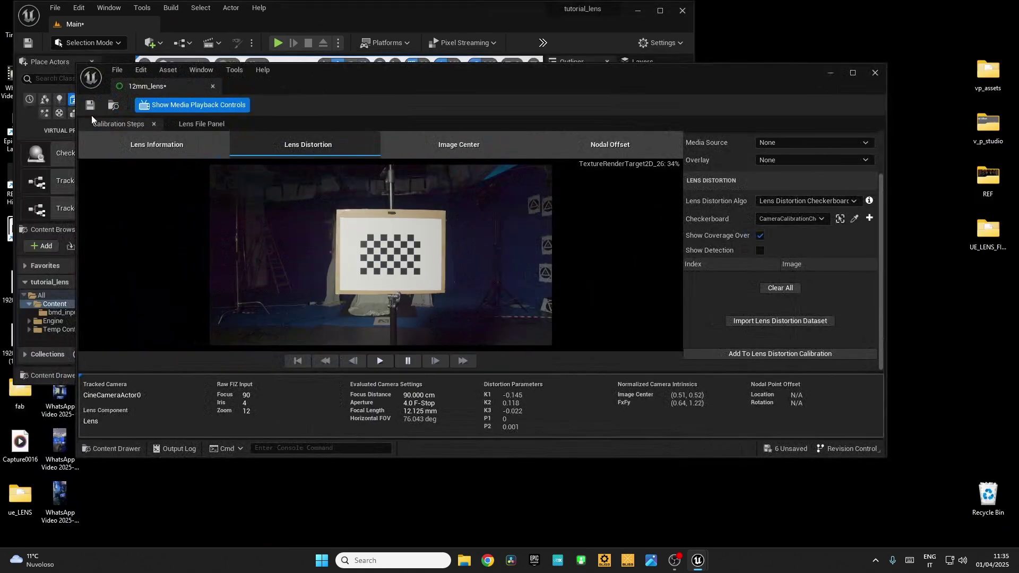
pyautogui.click(96, 104)
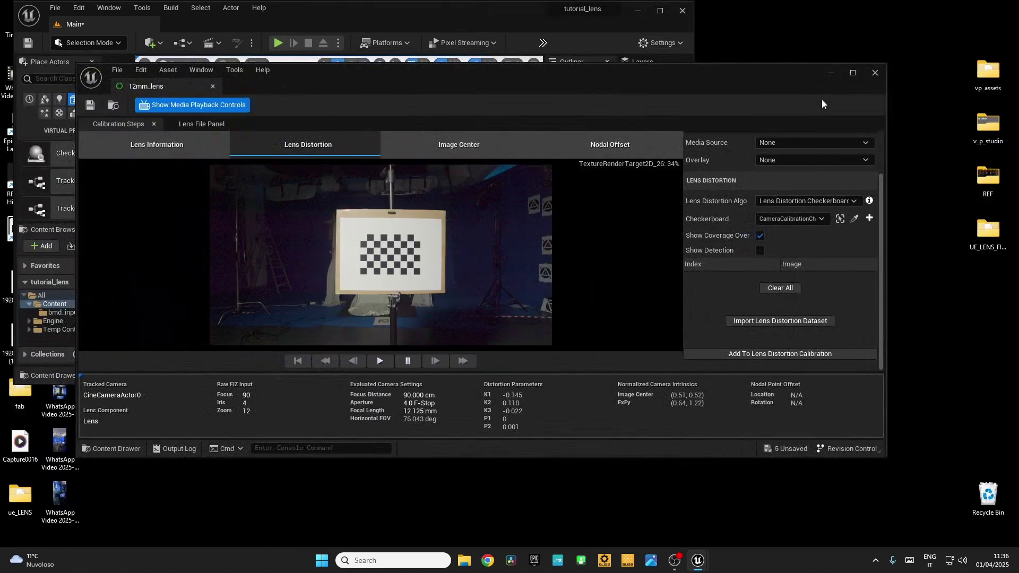